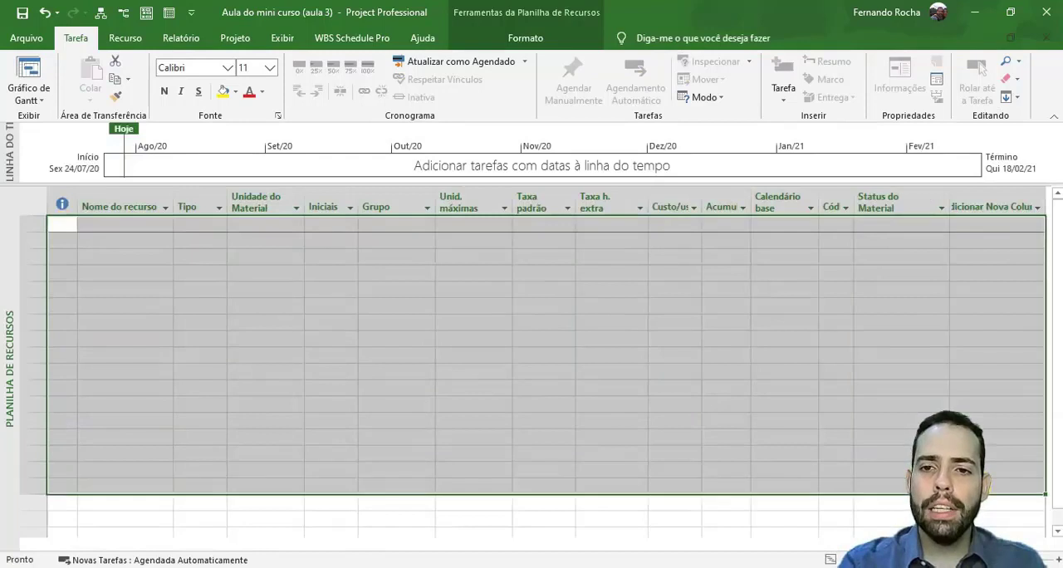
# - Examine the indicator, resource name and type columns of the empty resource sheet, including the available resource types
pyautogui.click(440, 367)
pyautogui.click(70, 221)
pyautogui.moveTo(70, 222); pyautogui.dragTo(74, 476)
pyautogui.click(62, 222)
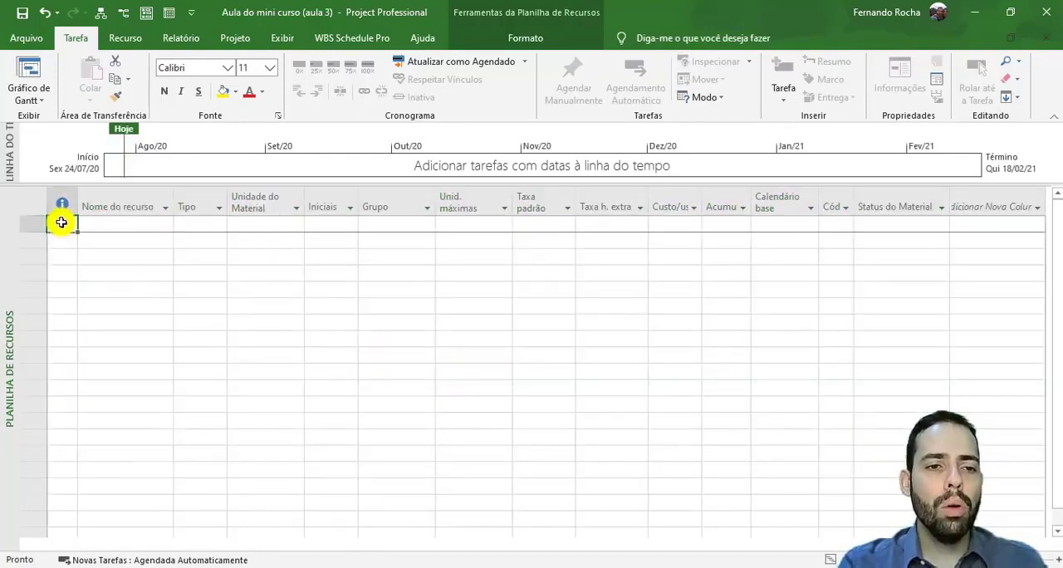
pyautogui.click(61, 272)
pyautogui.click(59, 321)
pyautogui.click(57, 407)
pyautogui.click(63, 274)
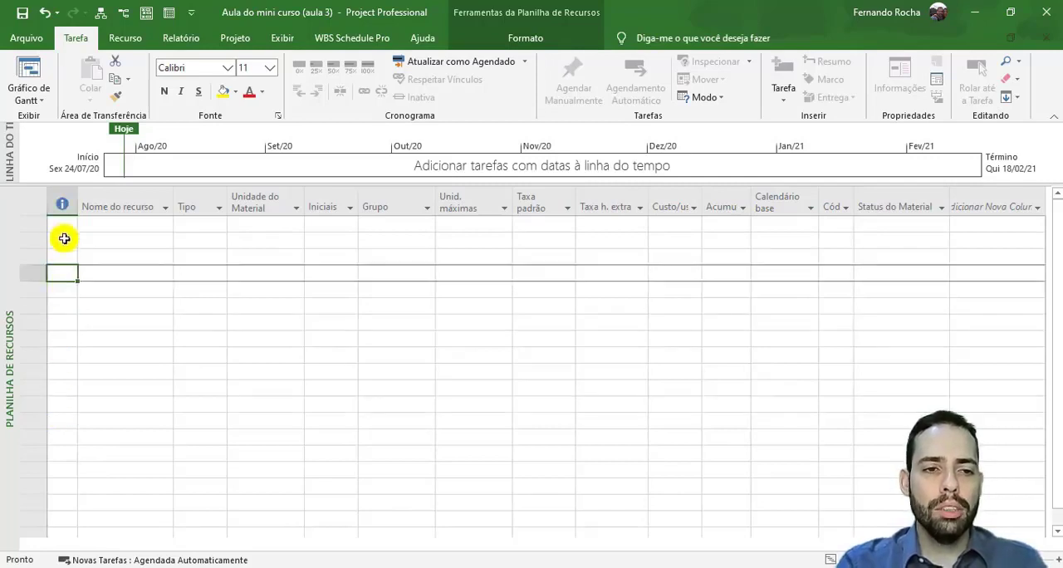
pyautogui.click(62, 222)
pyautogui.moveTo(61, 223); pyautogui.dragTo(66, 501)
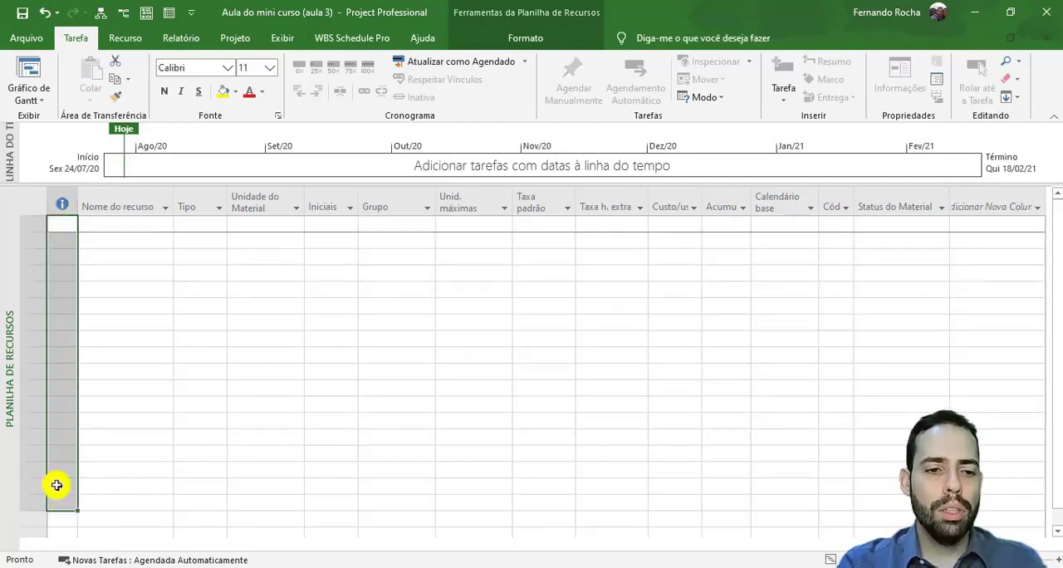
pyautogui.click(60, 255)
pyautogui.moveTo(61, 226); pyautogui.dragTo(60, 498)
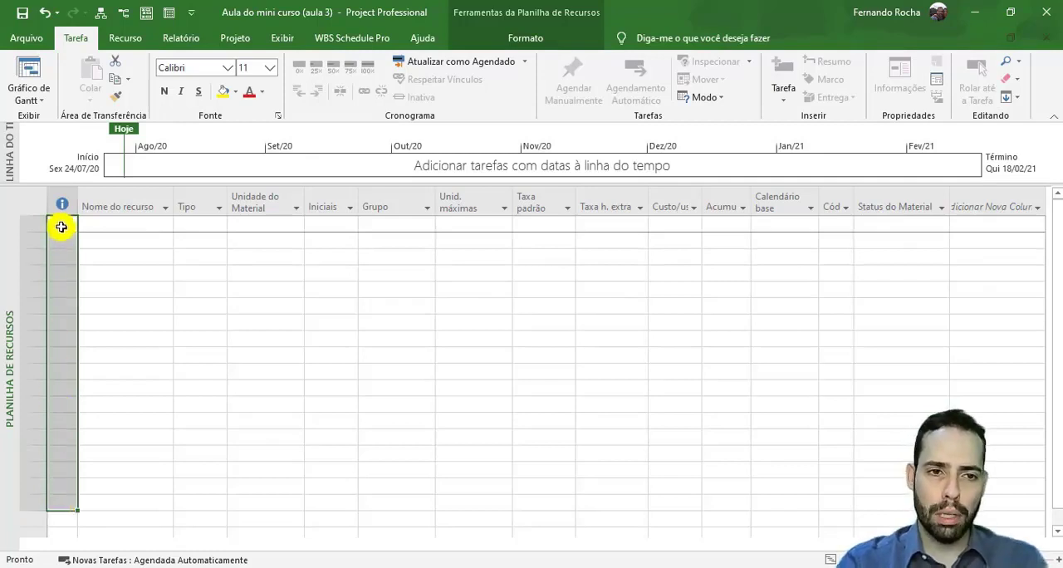
pyautogui.click(125, 222)
pyautogui.moveTo(125, 222); pyautogui.dragTo(134, 464)
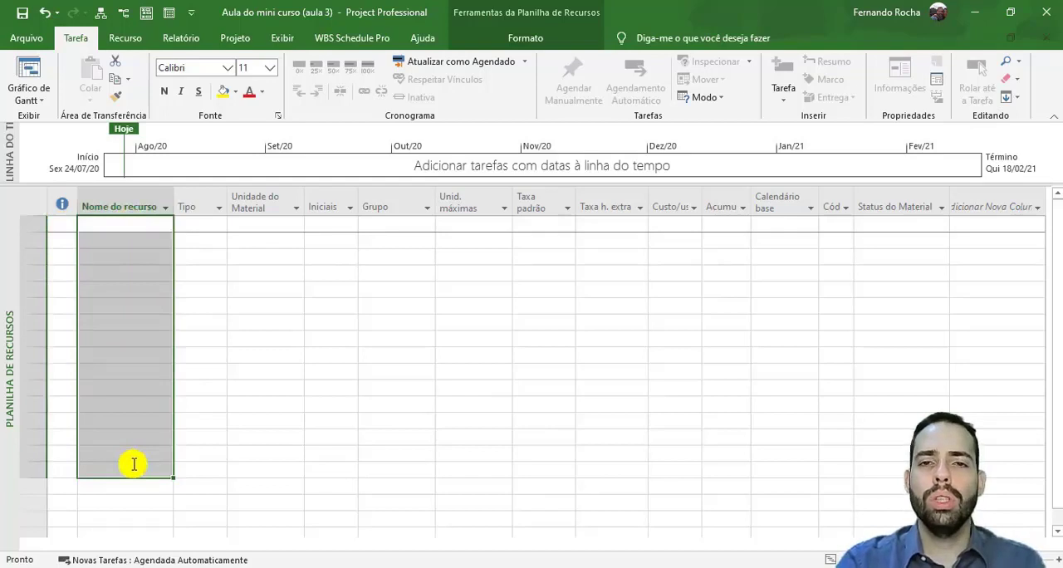
pyautogui.click(133, 355)
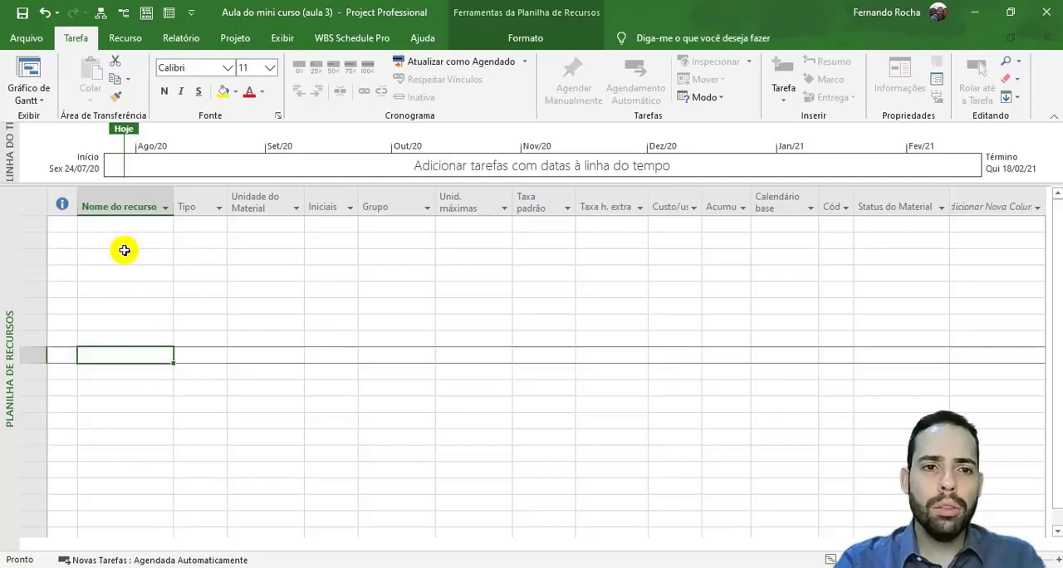
pyautogui.click(197, 223)
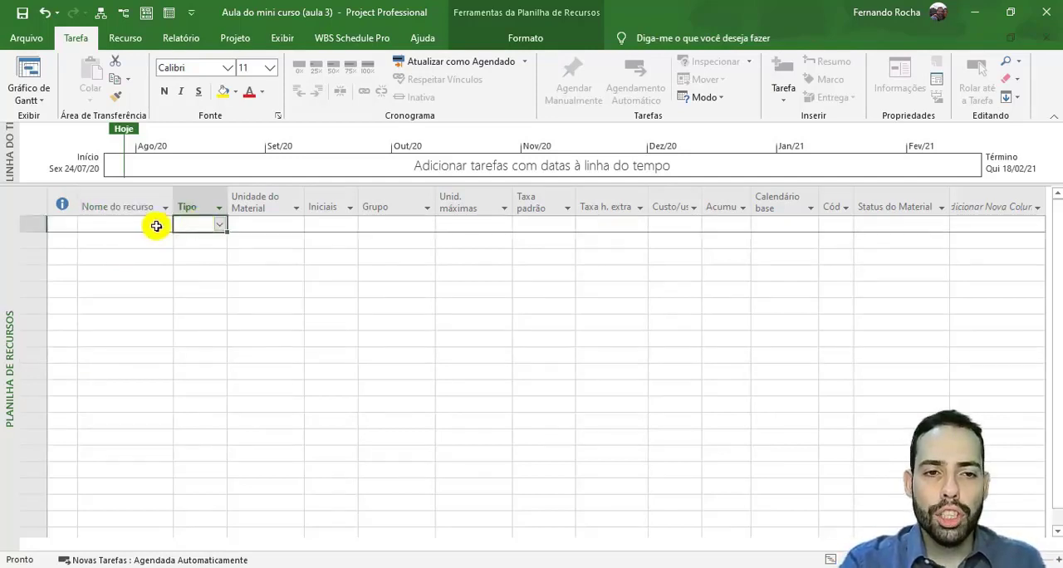
pyautogui.click(220, 226)
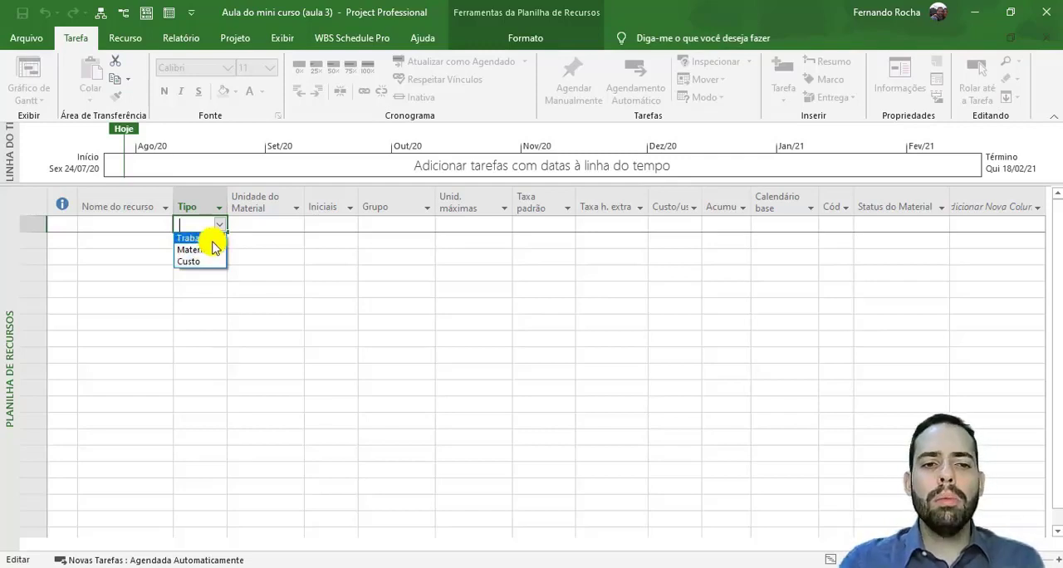
# - Add three resources named Pedreiro, Barra de Aço and Hospedagem to the resource sheet
pyautogui.click(147, 223)
pyautogui.write('P')
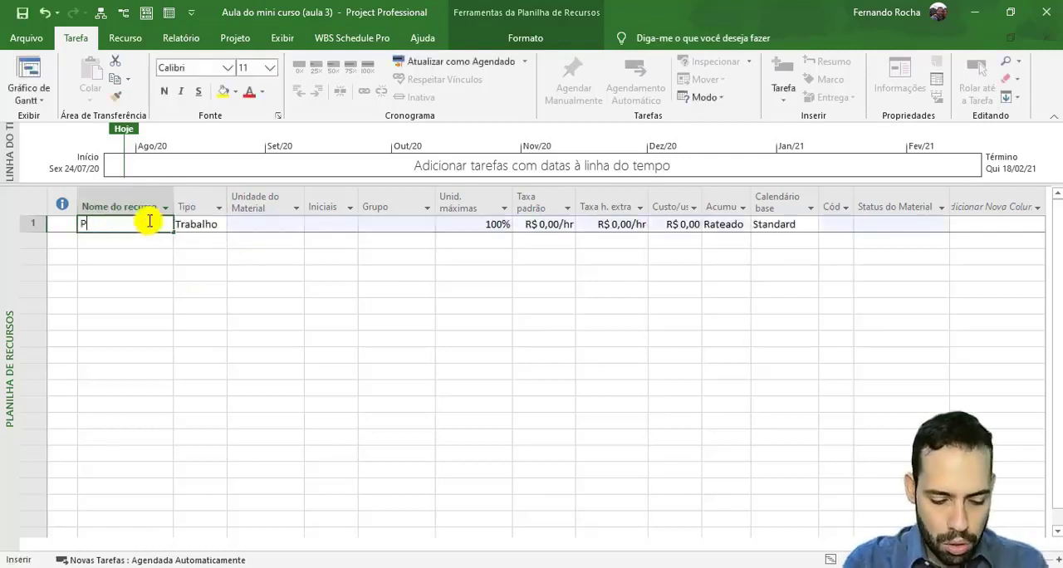
pyautogui.write('edreiro')
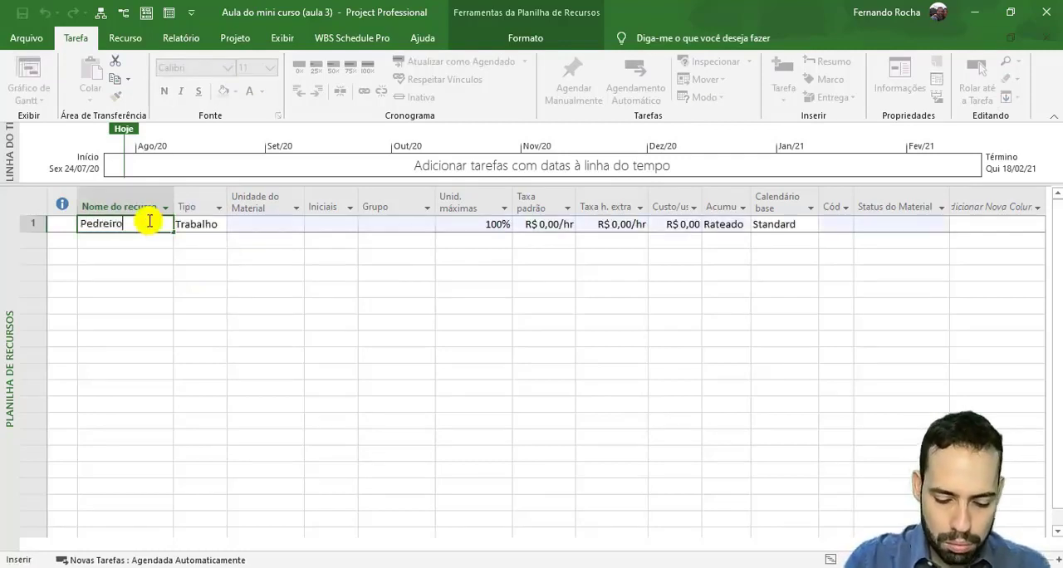
pyautogui.press('Return')
pyautogui.write('Barra de Aço')
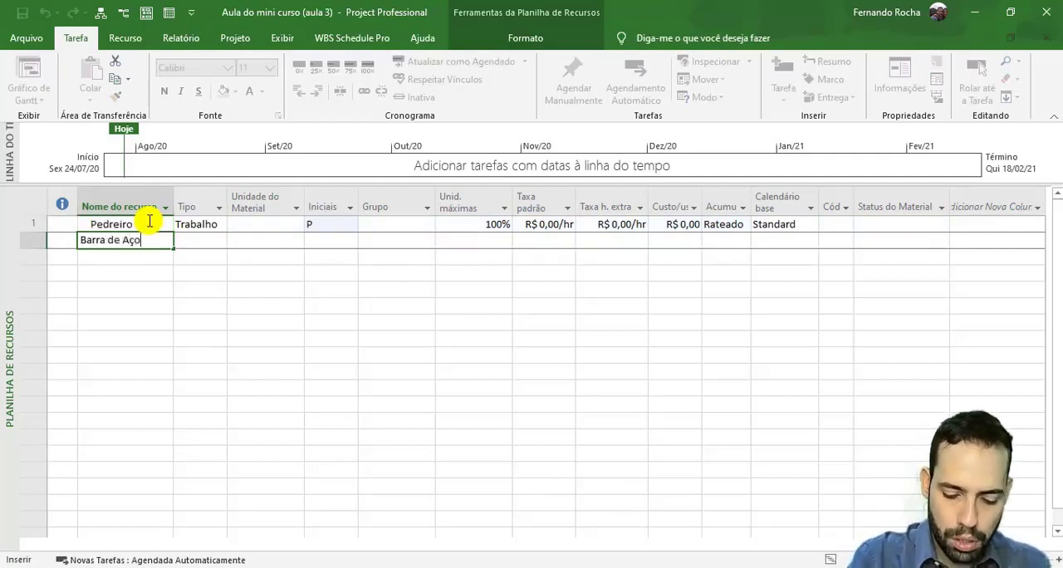
pyautogui.press('Return')
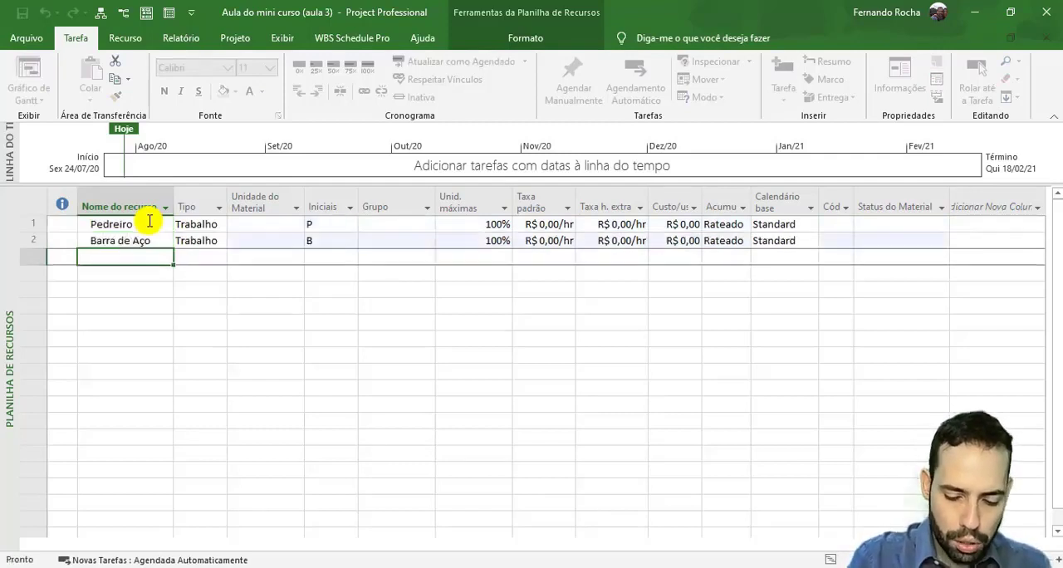
pyautogui.write('P')
pyautogui.press('BackSpace')
pyautogui.write('ospedagem')
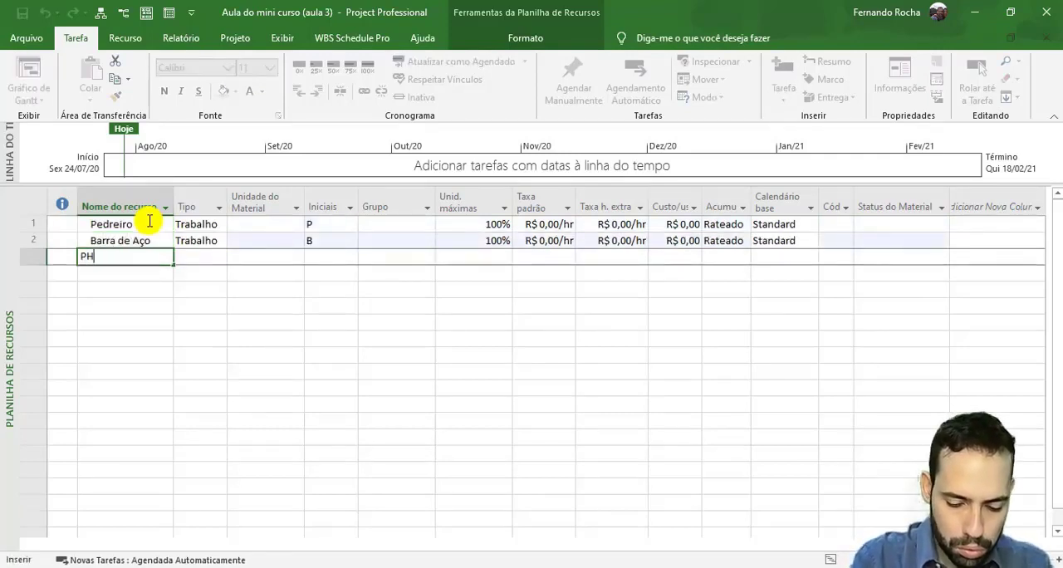
pyautogui.press('Return')
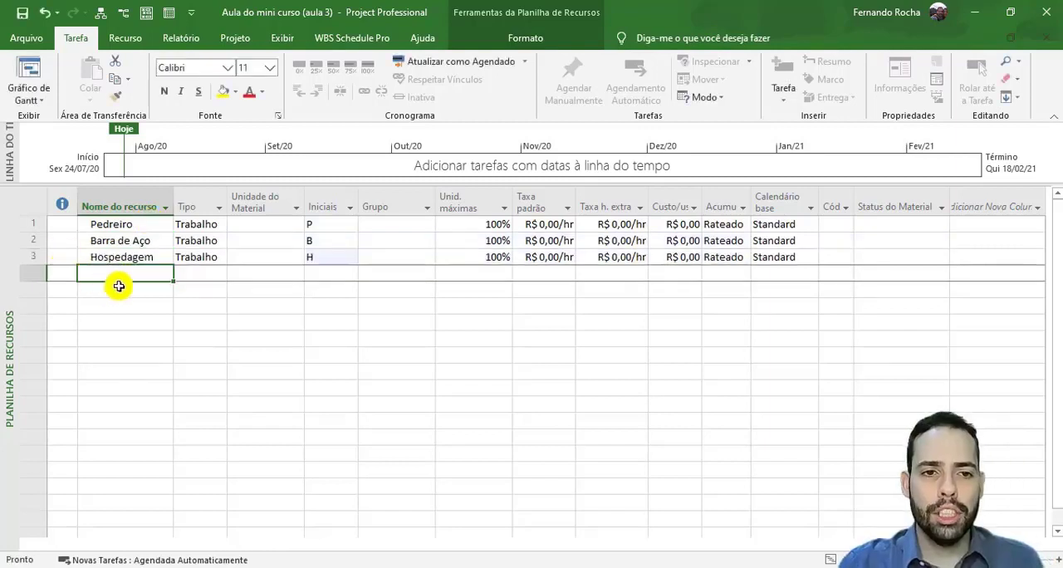
pyautogui.click(200, 223)
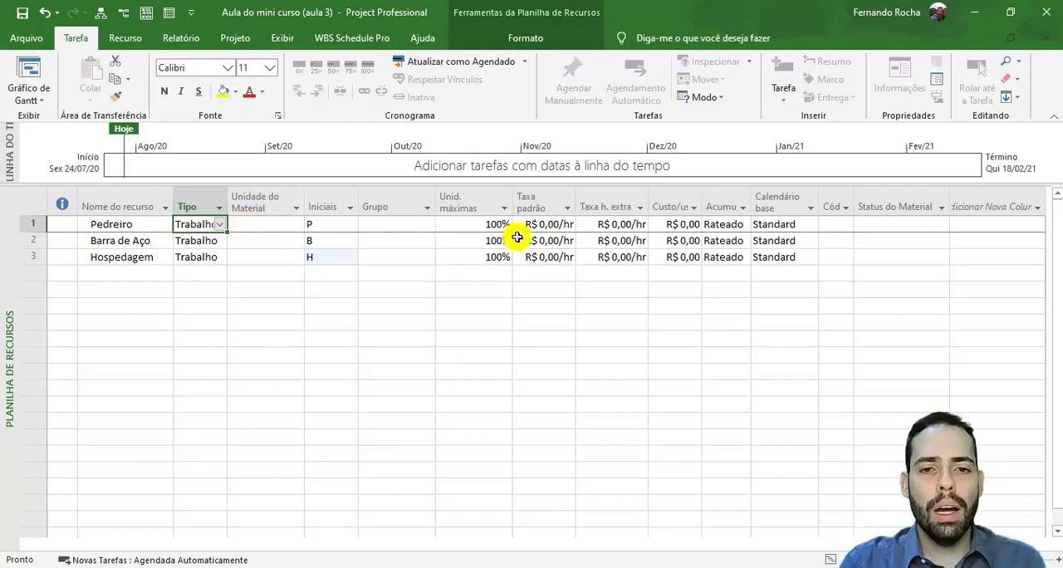
pyautogui.click(542, 226)
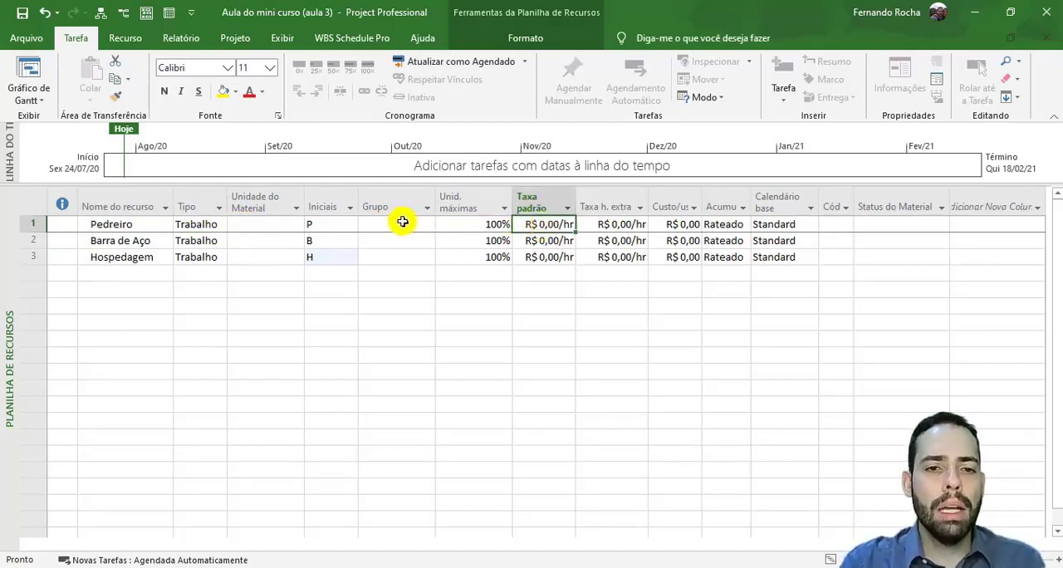
pyautogui.click(218, 223)
pyautogui.click(223, 224)
pyautogui.click(223, 224)
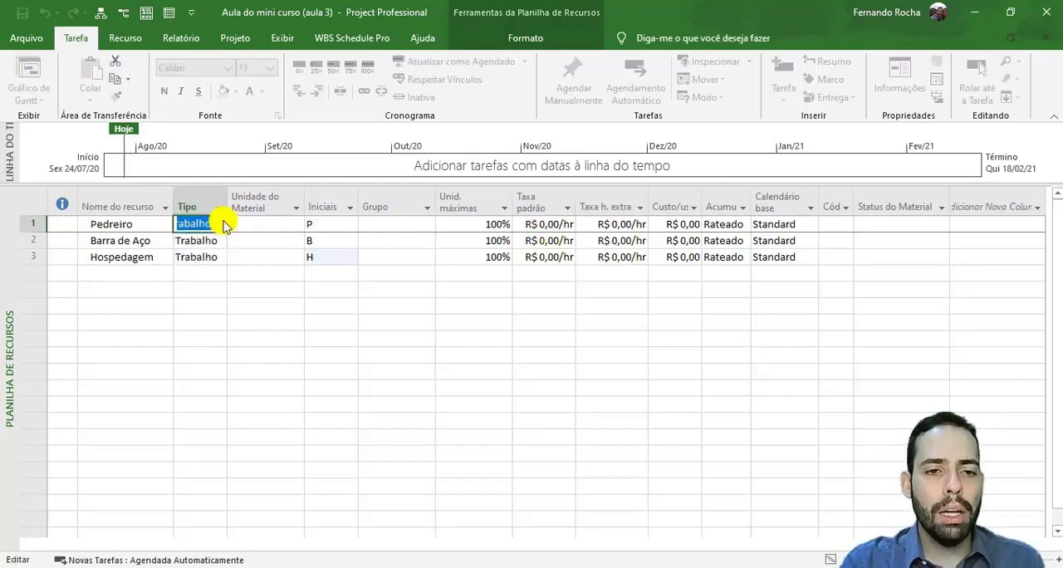
# - Change the Barra de Aço resource to type Material and set its material unit to KG
pyautogui.click(217, 241)
pyautogui.click(222, 242)
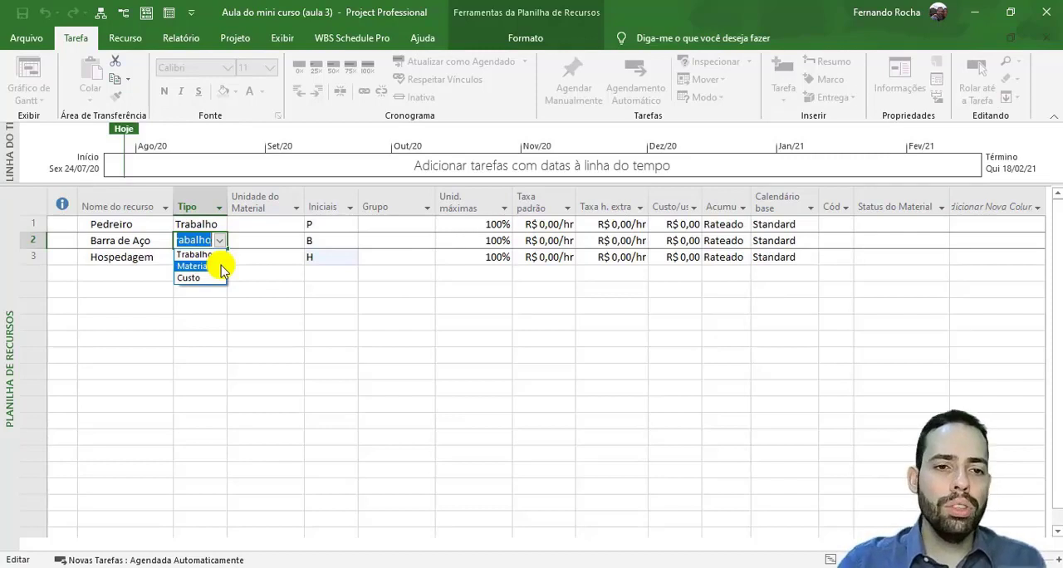
pyautogui.click(221, 267)
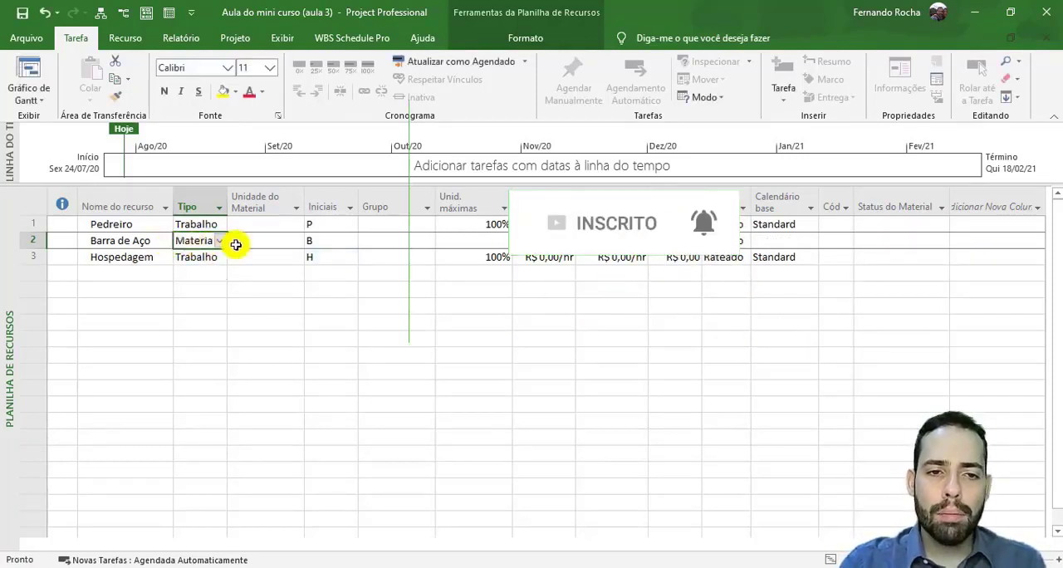
pyautogui.click(276, 242)
pyautogui.click(280, 205)
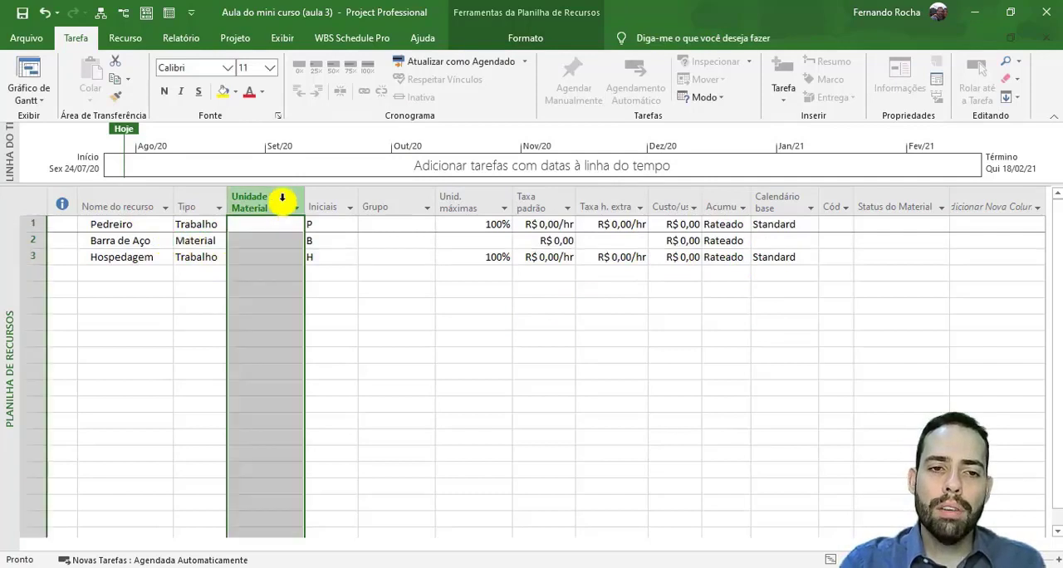
pyautogui.click(271, 246)
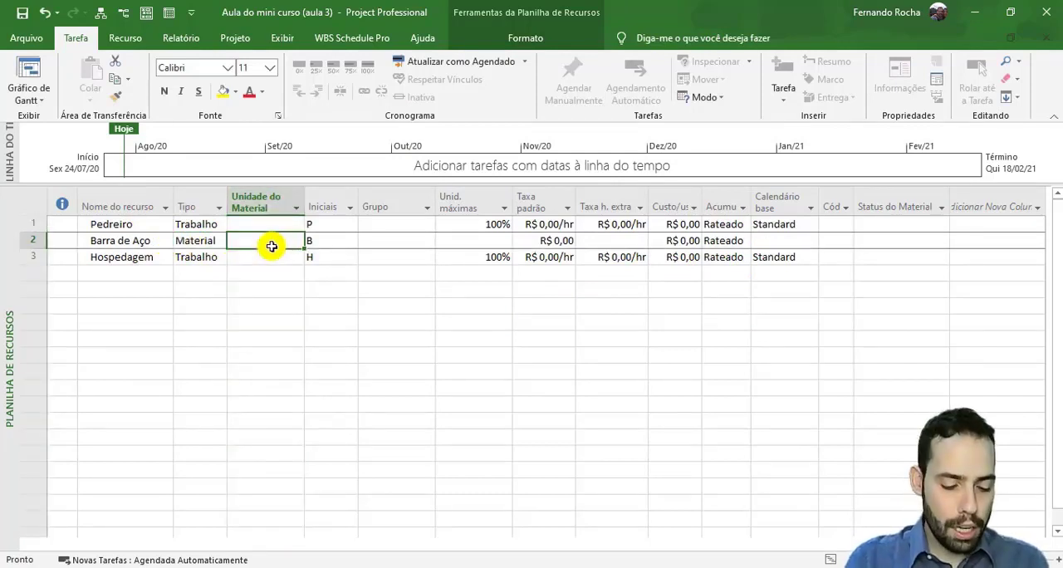
pyautogui.write('KG')
pyautogui.press('Return')
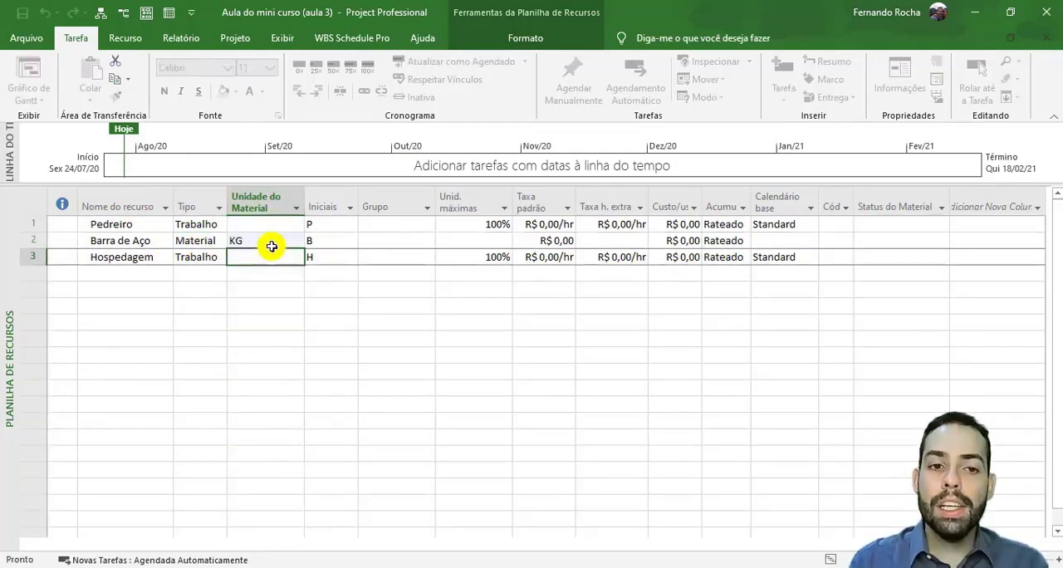
pyautogui.click(282, 225)
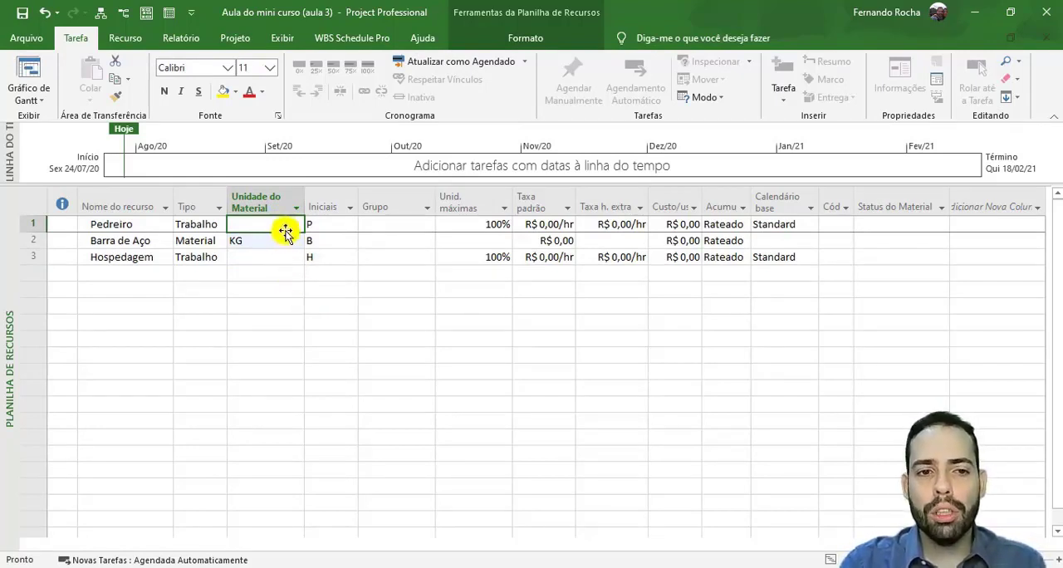
pyautogui.click(280, 254)
pyautogui.click(285, 219)
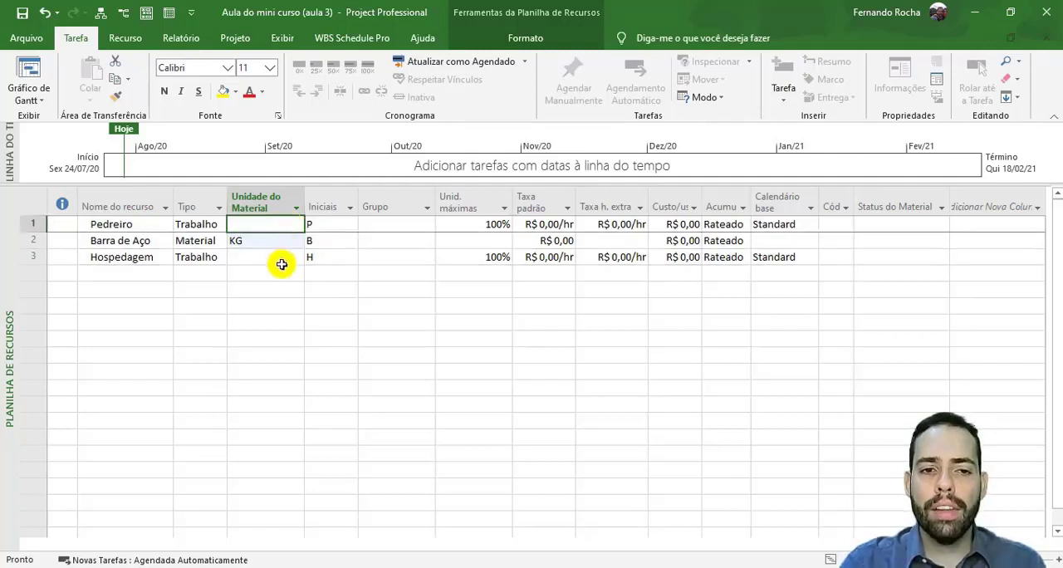
pyautogui.click(280, 260)
pyautogui.click(284, 222)
pyautogui.click(280, 256)
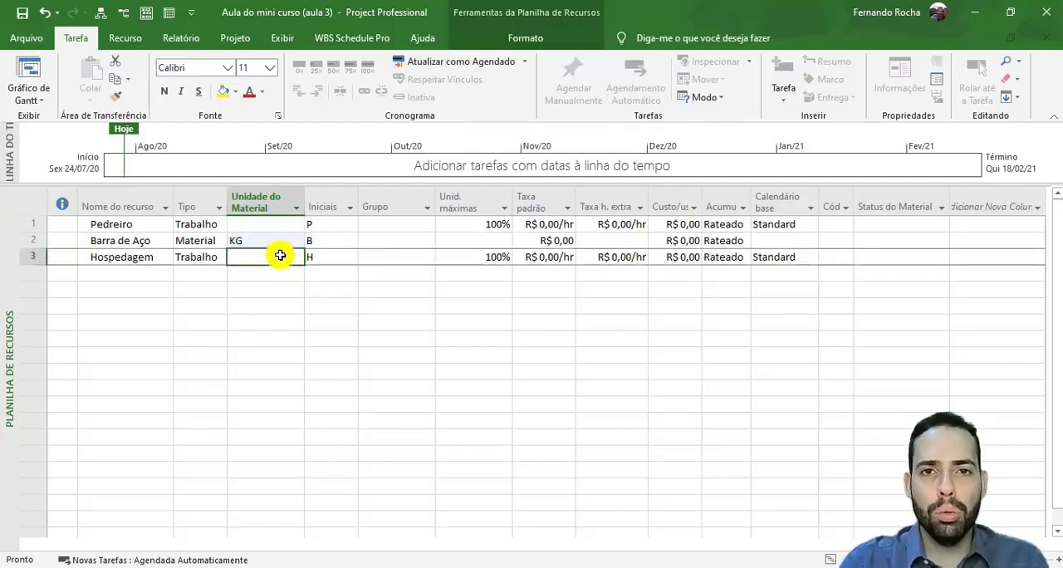
# - Change the type of the Hospedagem resource to Custo
pyautogui.click(201, 259)
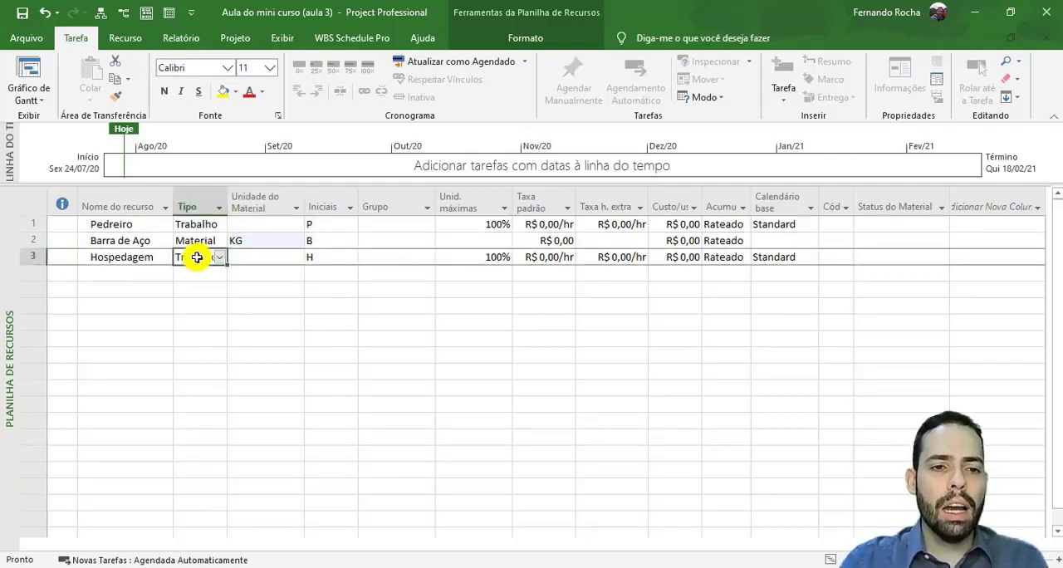
pyautogui.click(218, 259)
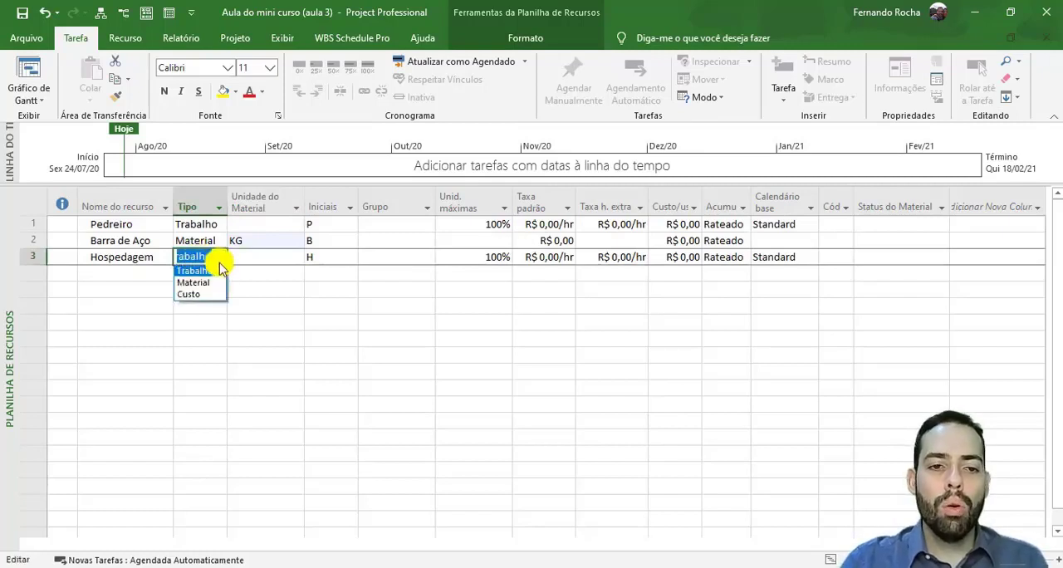
pyautogui.click(211, 295)
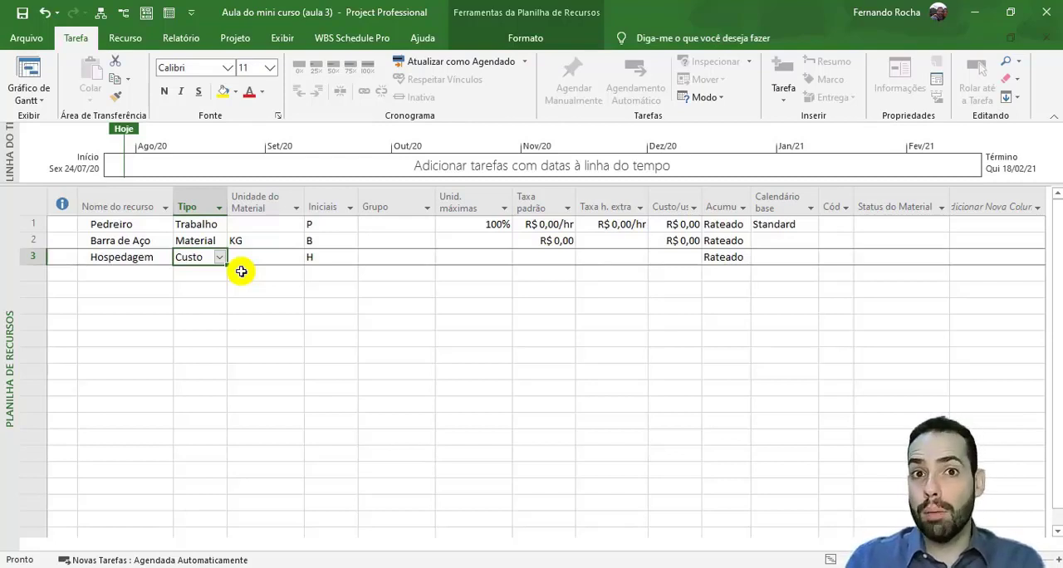
pyautogui.press('Tab')
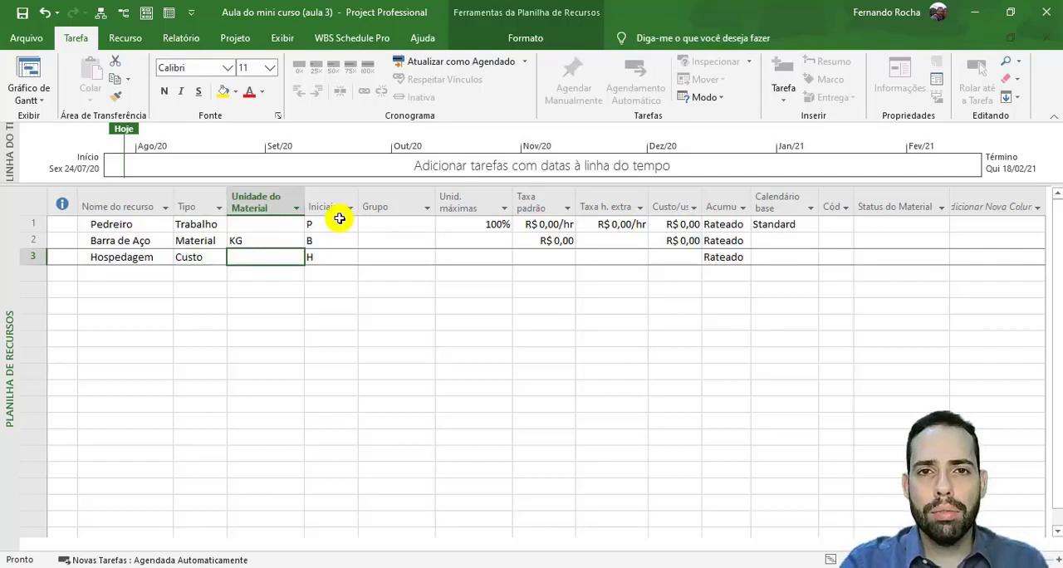
# - Examine the initials of the three resources and the group field of the Pedreiro resource
pyautogui.moveTo(340, 220); pyautogui.dragTo(334, 260)
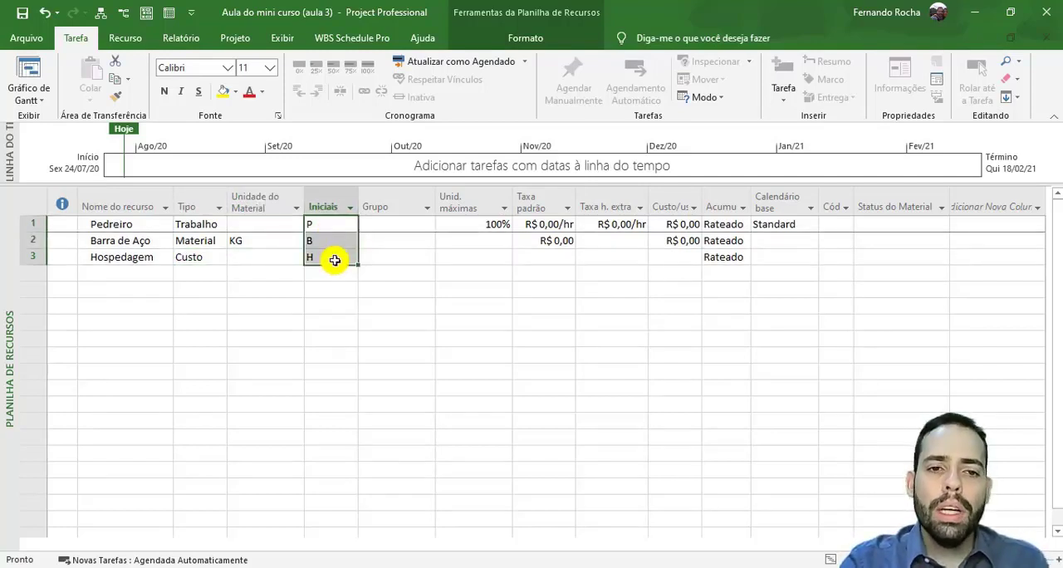
pyautogui.click(335, 260)
pyautogui.click(338, 223)
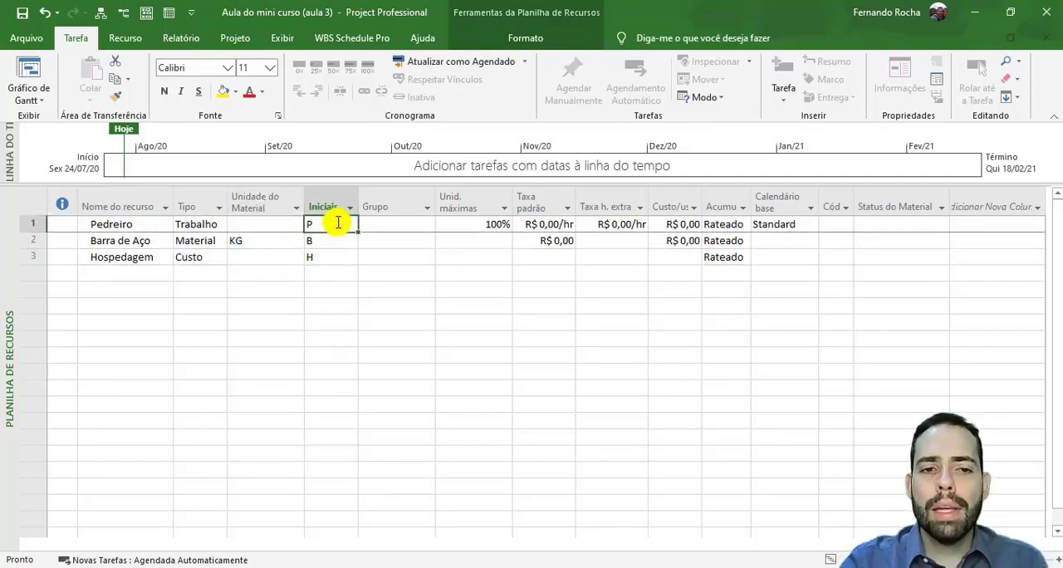
pyautogui.click(166, 228)
pyautogui.click(333, 243)
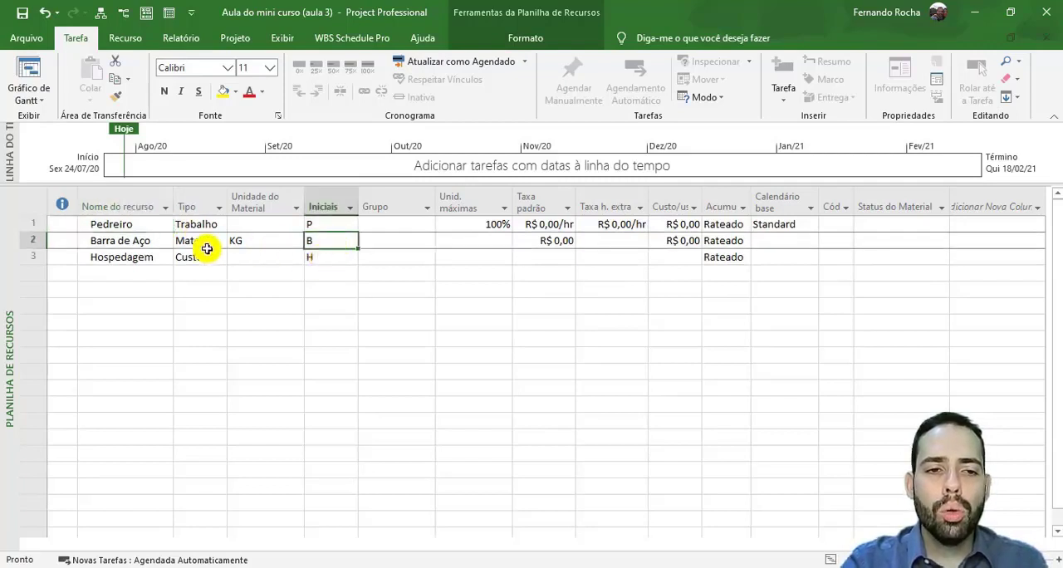
pyautogui.click(170, 244)
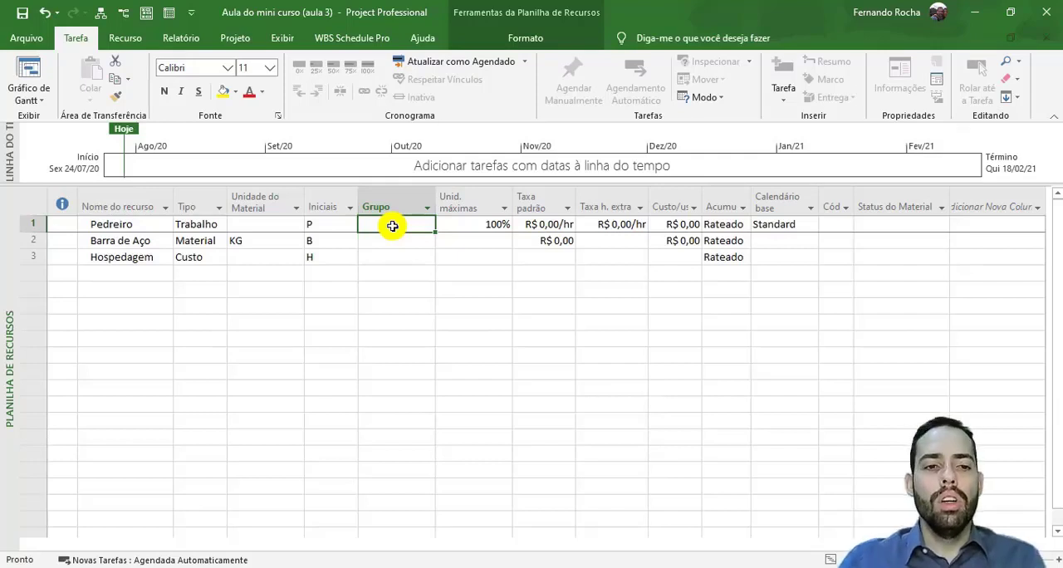
pyautogui.click(98, 229)
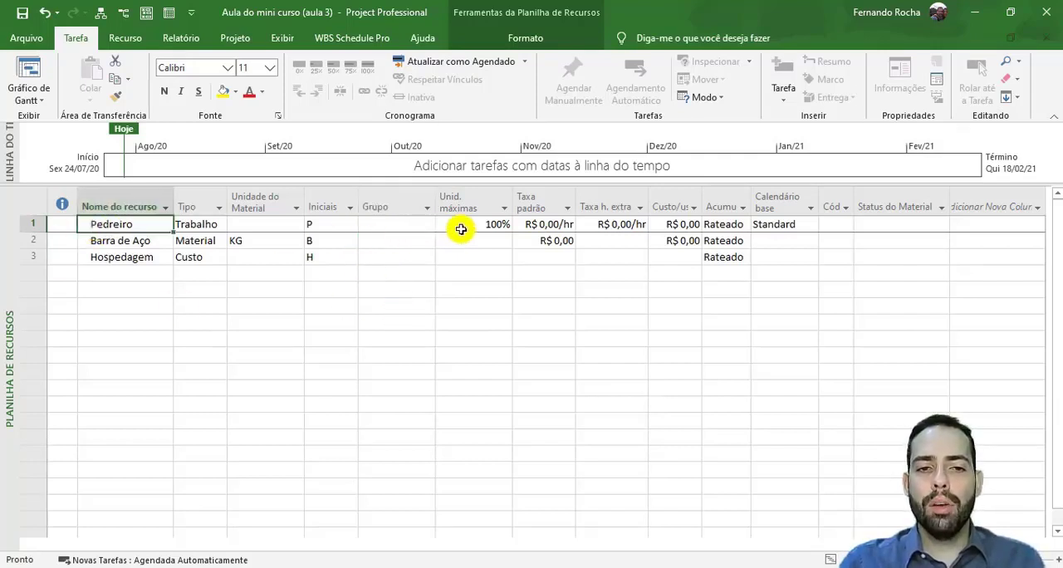
pyautogui.click(411, 223)
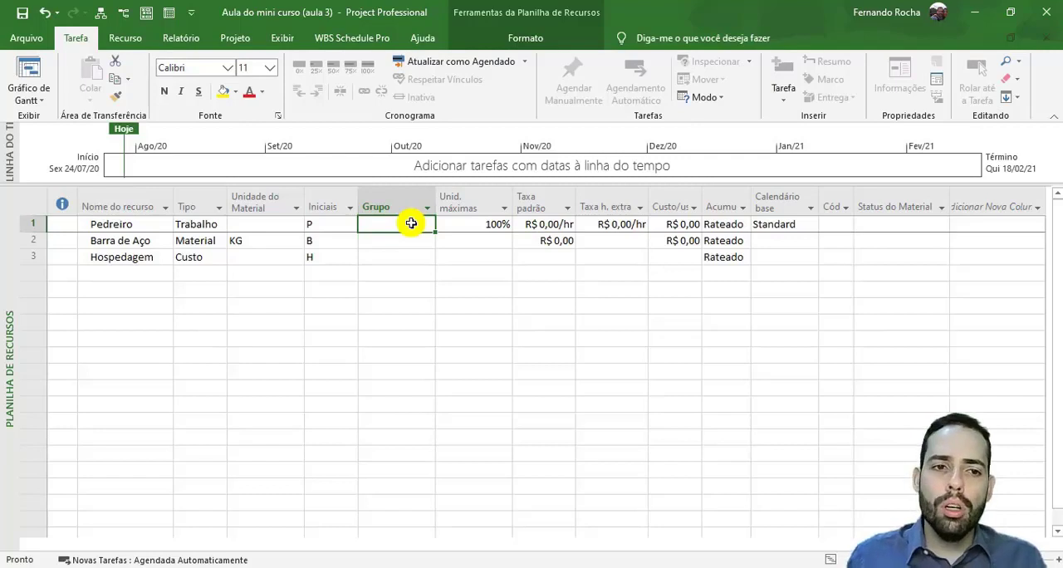
# - Examine the maximum units column of the resource sheet, including the field of the Pedreiro resource
pyautogui.click(115, 274)
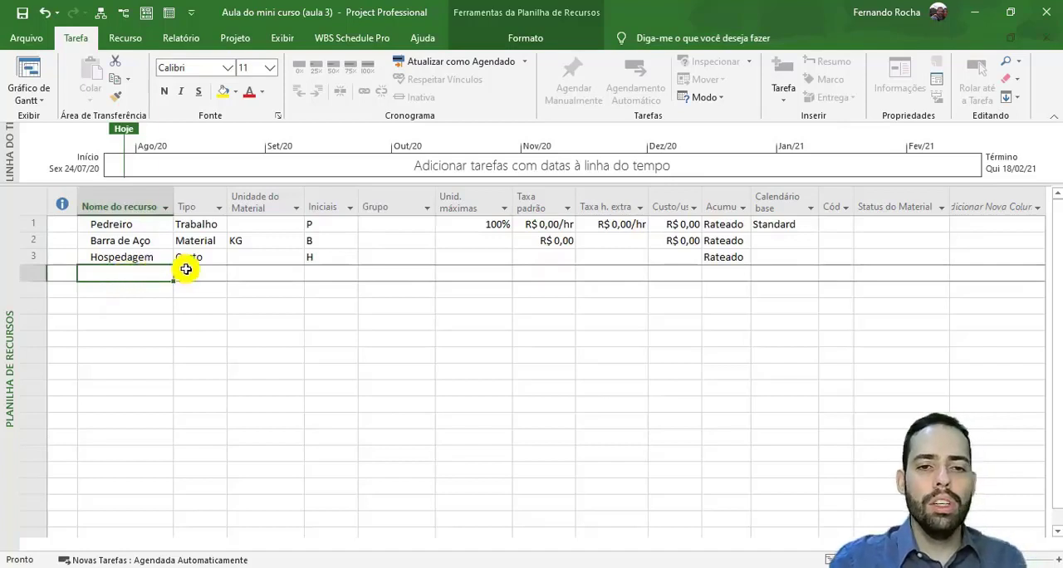
pyautogui.click(211, 273)
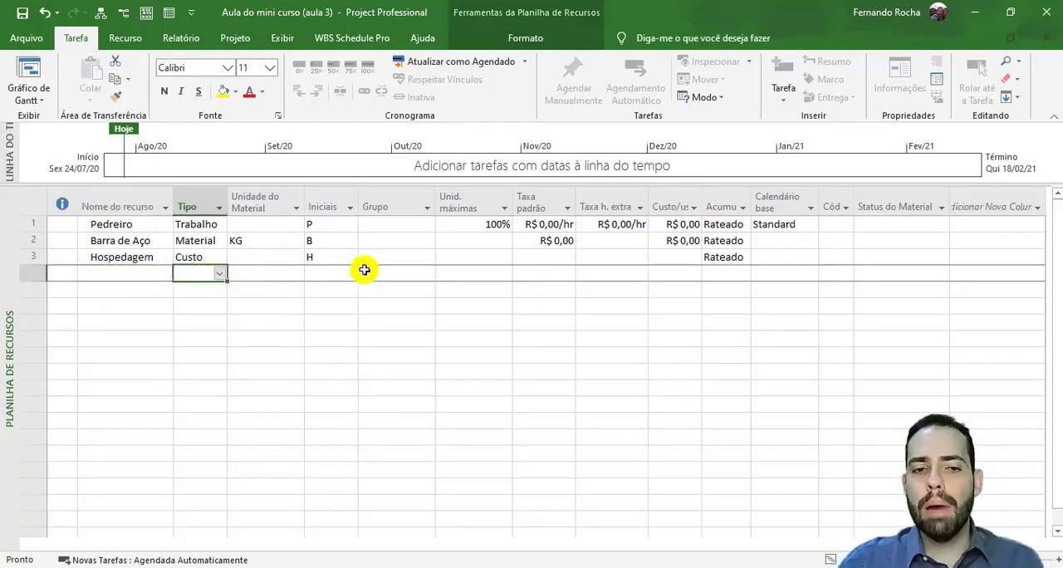
pyautogui.click(496, 267)
pyautogui.click(406, 262)
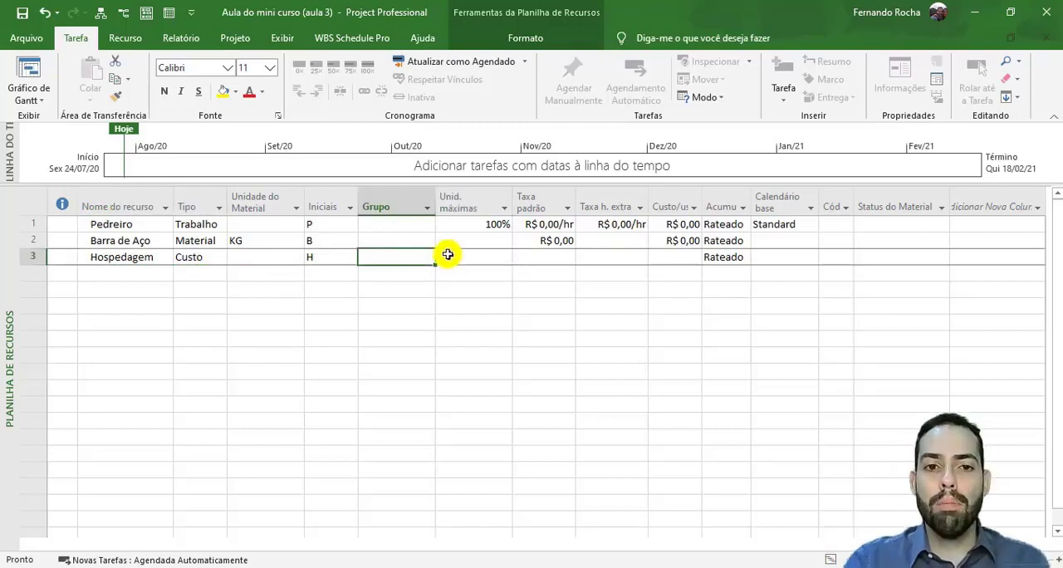
pyautogui.click(472, 204)
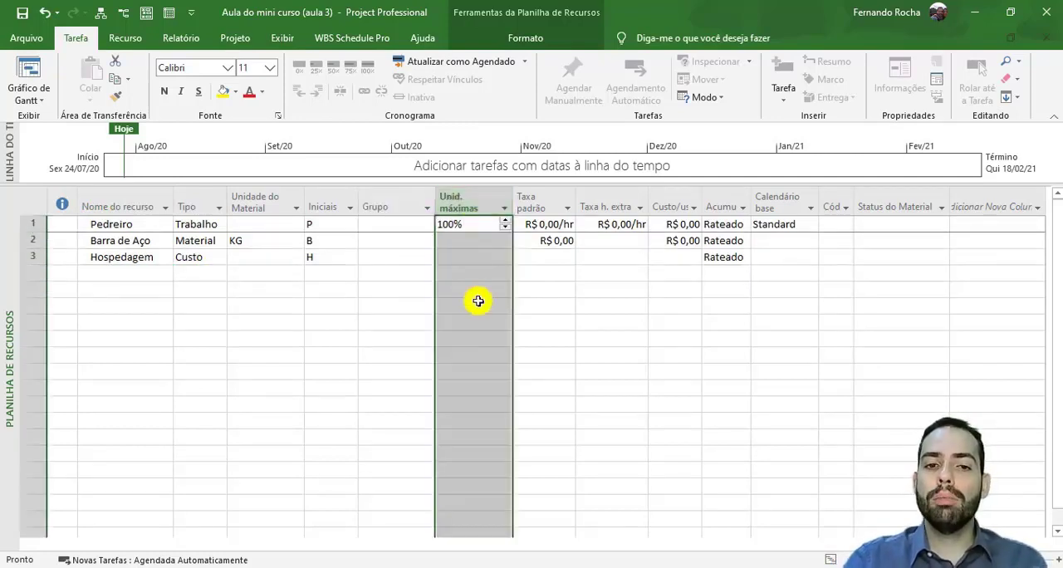
pyautogui.click(478, 300)
pyautogui.click(474, 270)
pyautogui.click(474, 225)
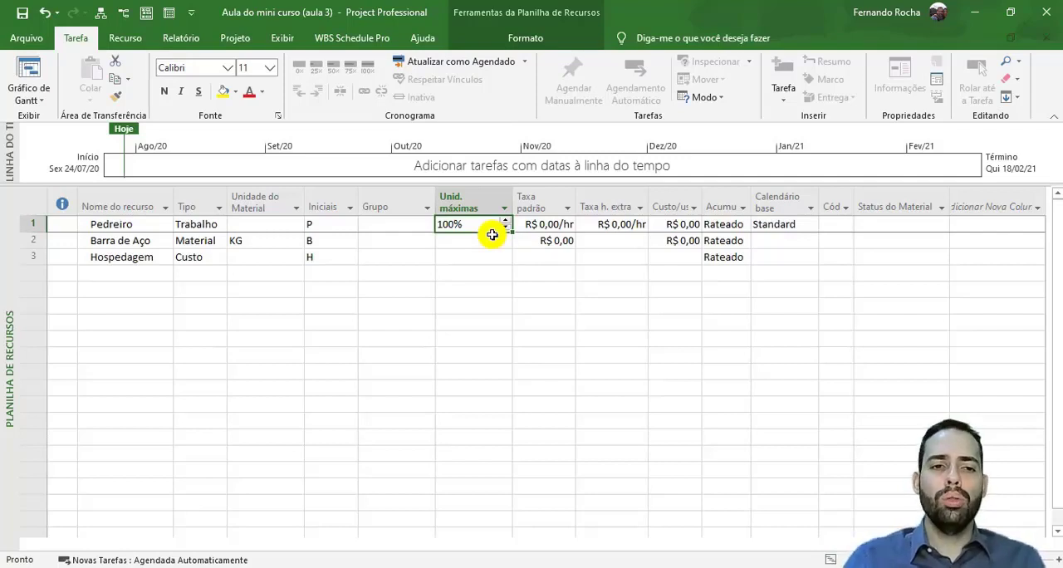
# - Add a fourth resource below Hospedagem, entering a person's first name as its resource name
pyautogui.click(129, 277)
pyautogui.write('Th')
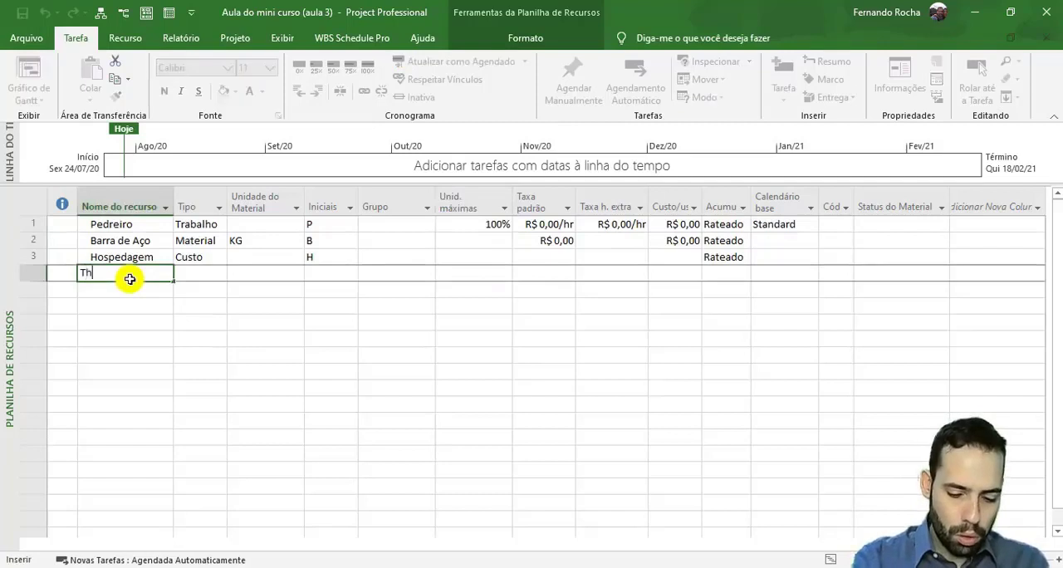
pyautogui.write('iago')
pyautogui.press('Tab')
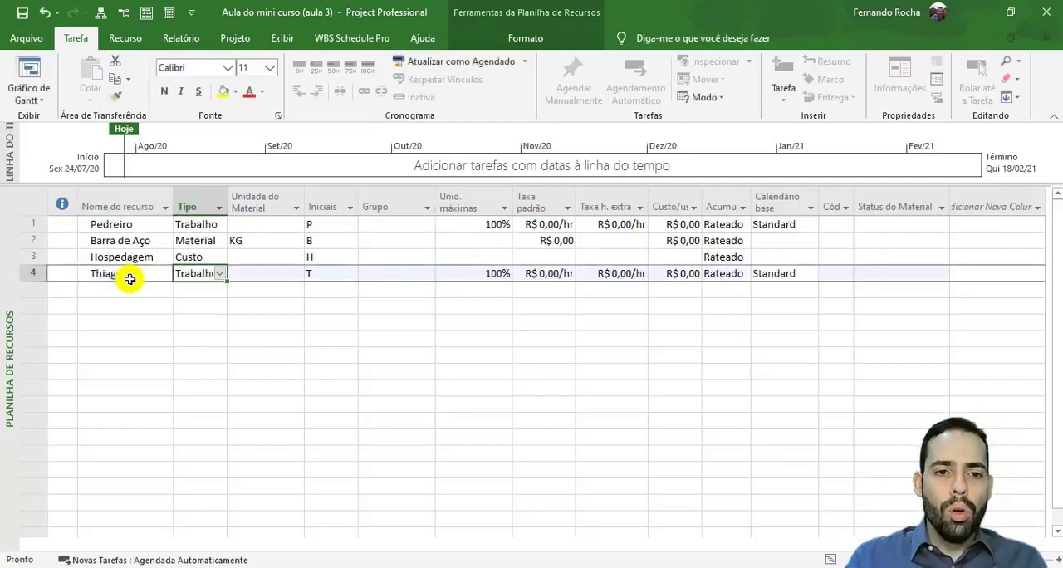
# - Assign the fourth resource to the group Eng. Jr and set its maximum units to 50%
pyautogui.press('Tab')
pyautogui.press('Tab')
pyautogui.press('Tab')
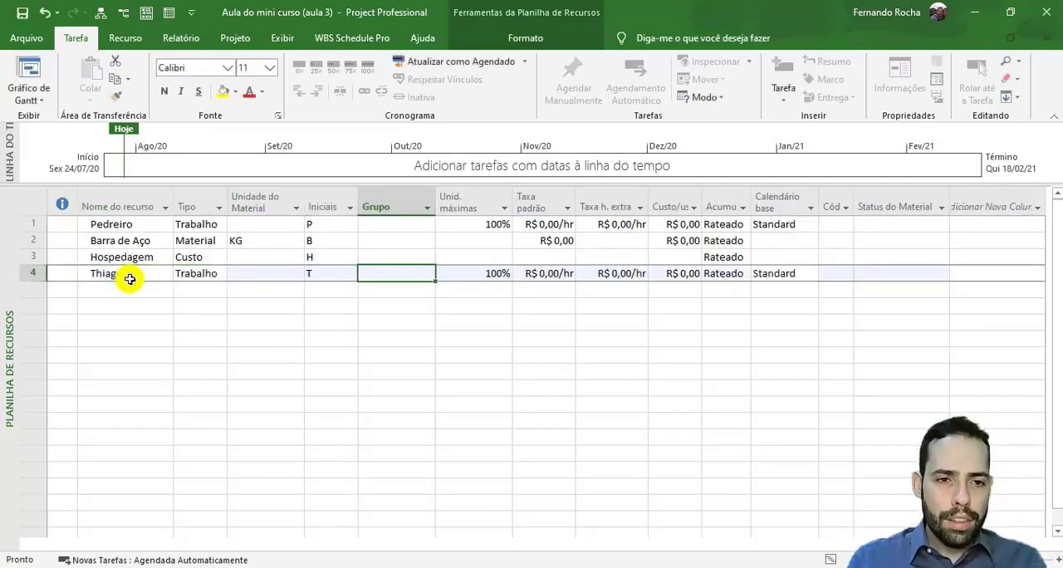
pyautogui.write('En')
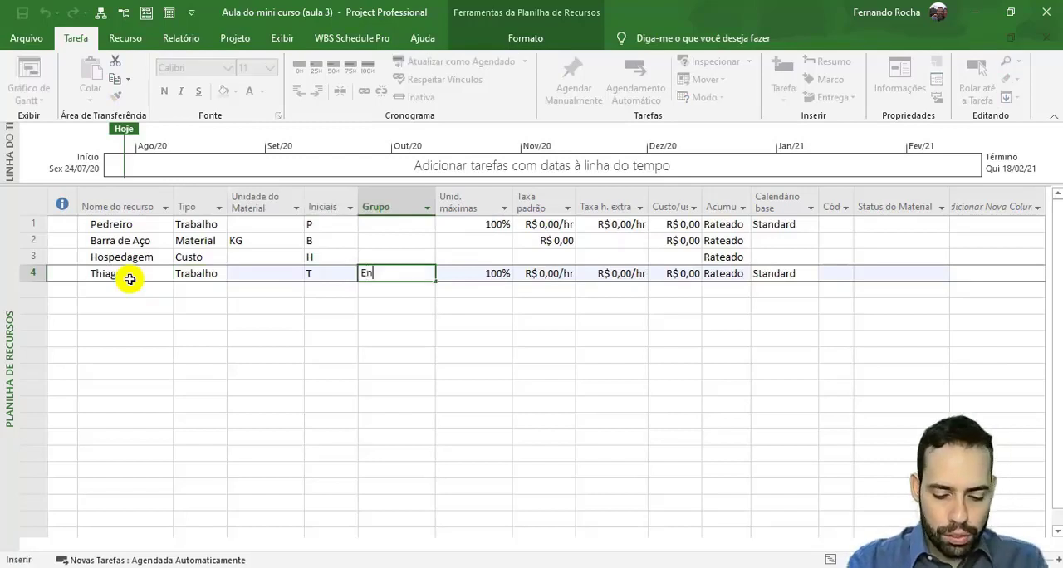
pyautogui.write('g. Jr')
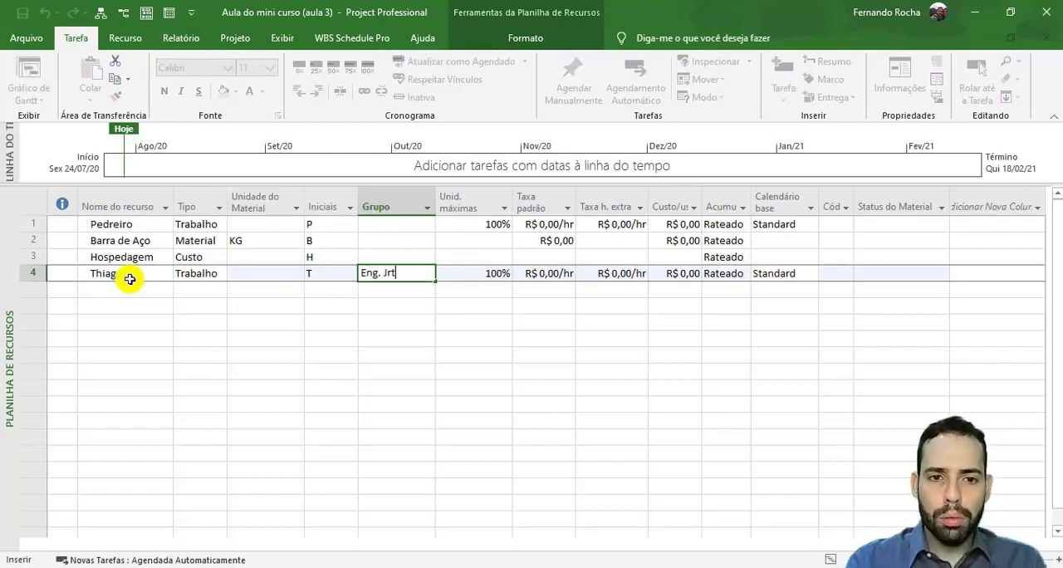
pyautogui.press('Tab')
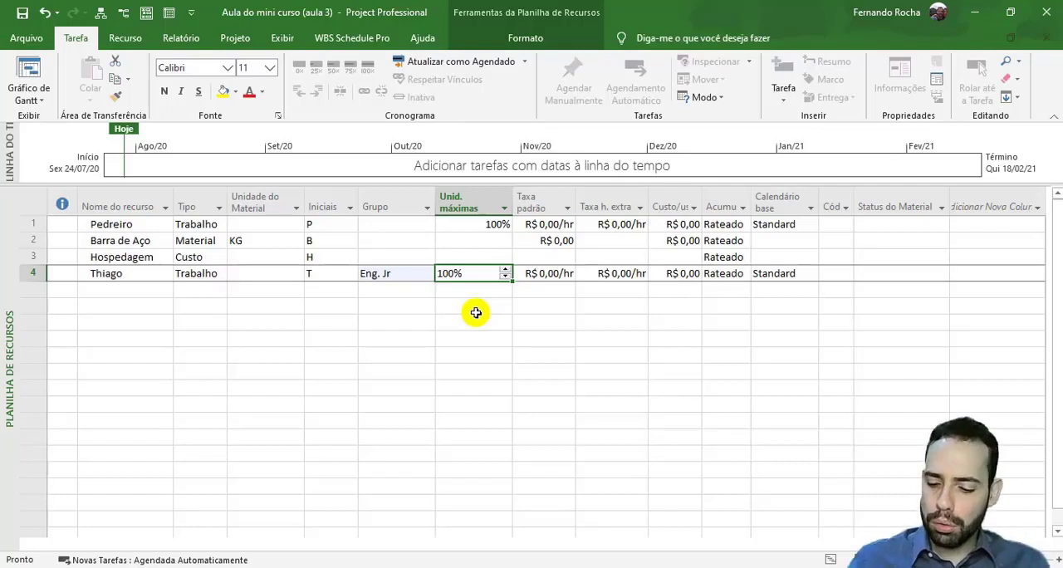
pyautogui.write('50')
pyautogui.press('Return')
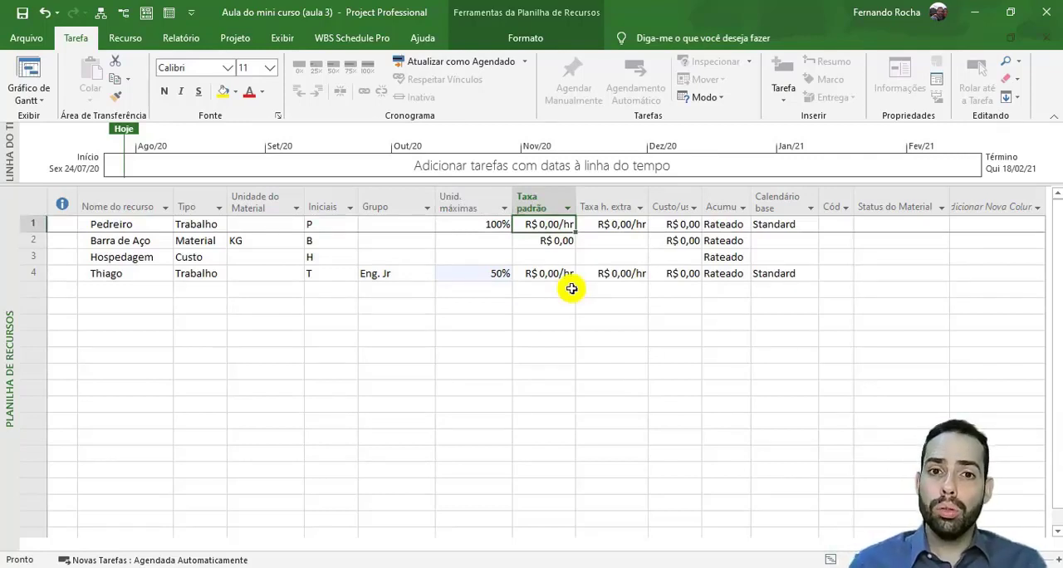
# - Widen the Taxa padrão column slightly in the resource sheet
pyautogui.click(188, 230)
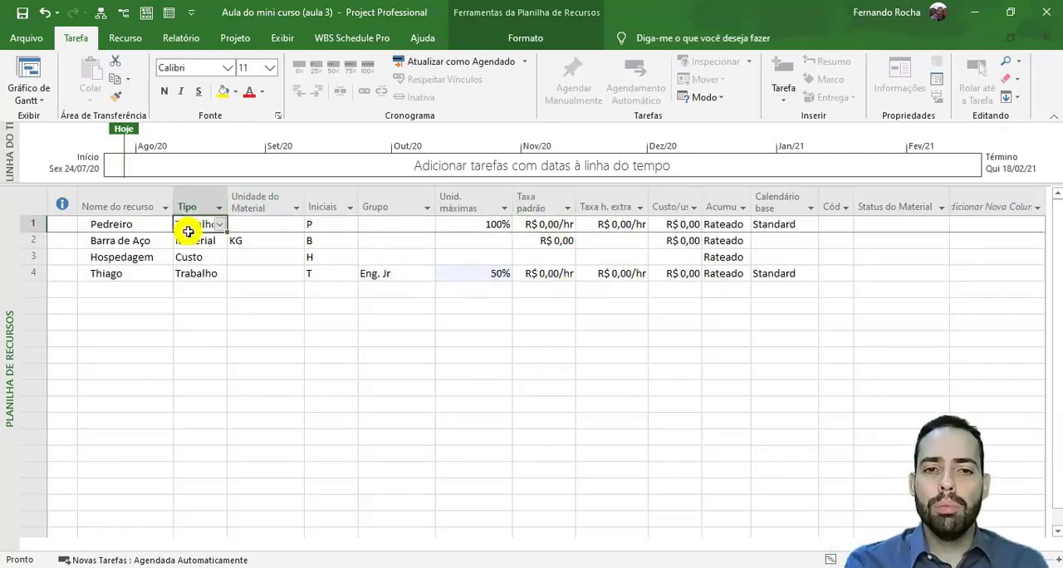
pyautogui.moveTo(575, 207); pyautogui.dragTo(599, 208)
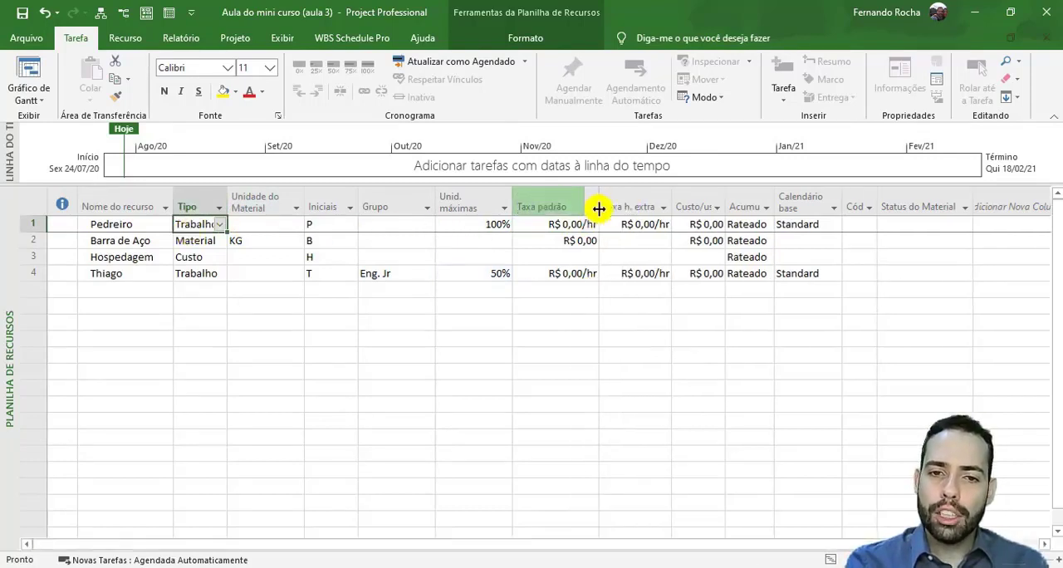
pyautogui.click(523, 224)
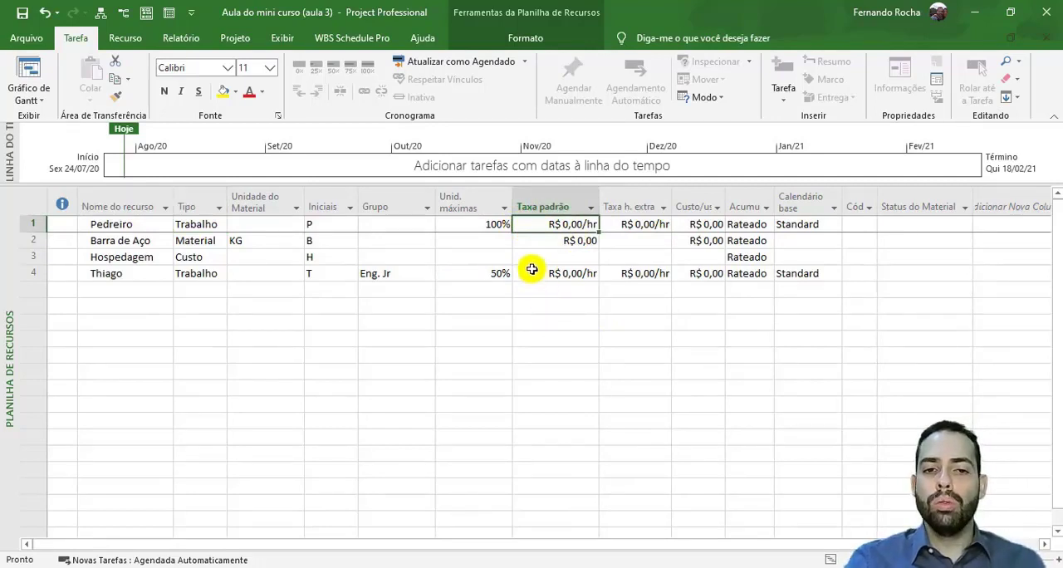
# - Review the material unit of Barra de Aço and set its standard rate to R$ 3,25
pyautogui.click(533, 240)
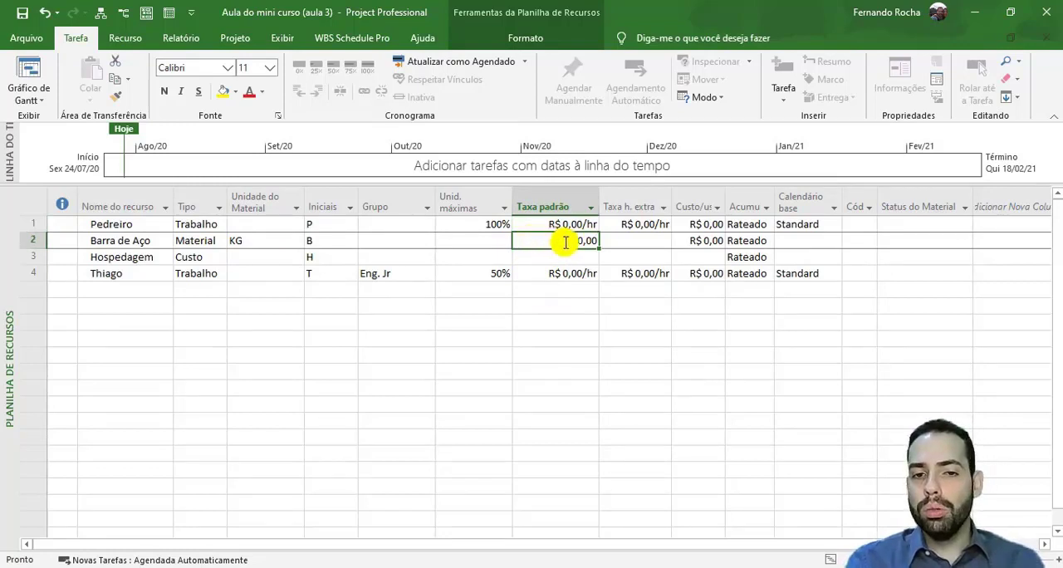
pyautogui.click(243, 240)
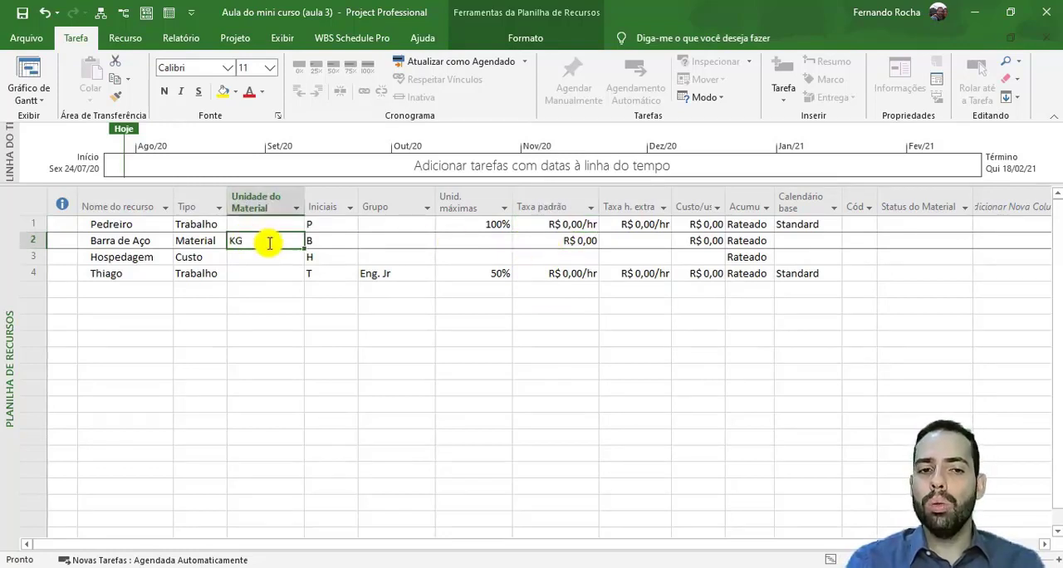
pyautogui.click(533, 240)
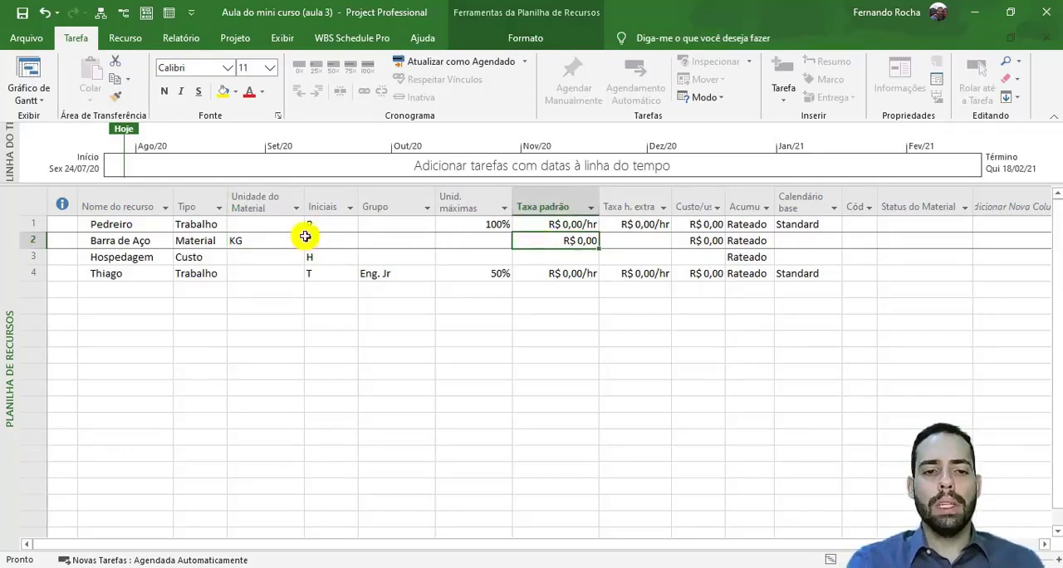
pyautogui.click(275, 240)
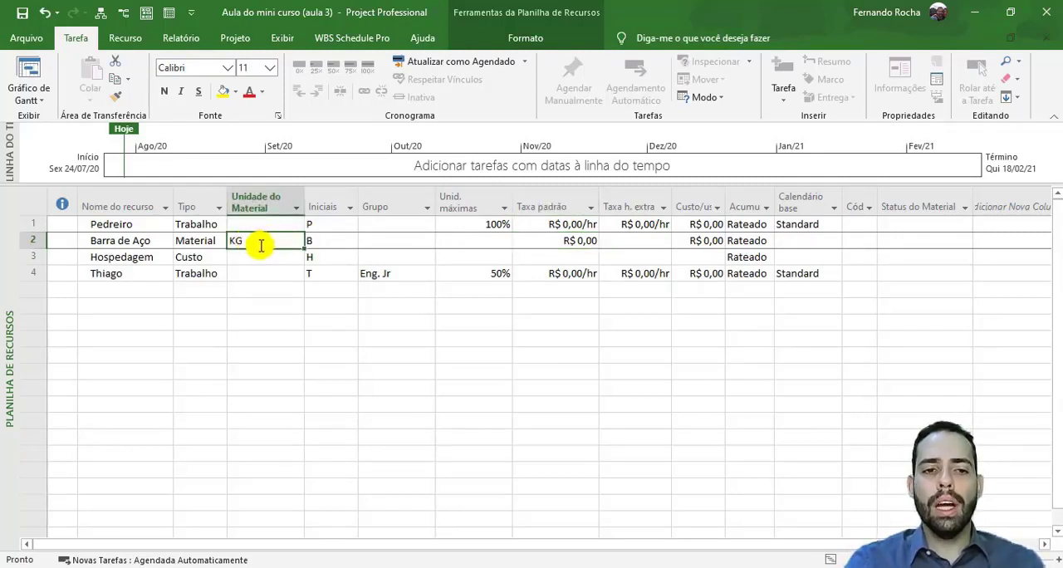
pyautogui.click(535, 240)
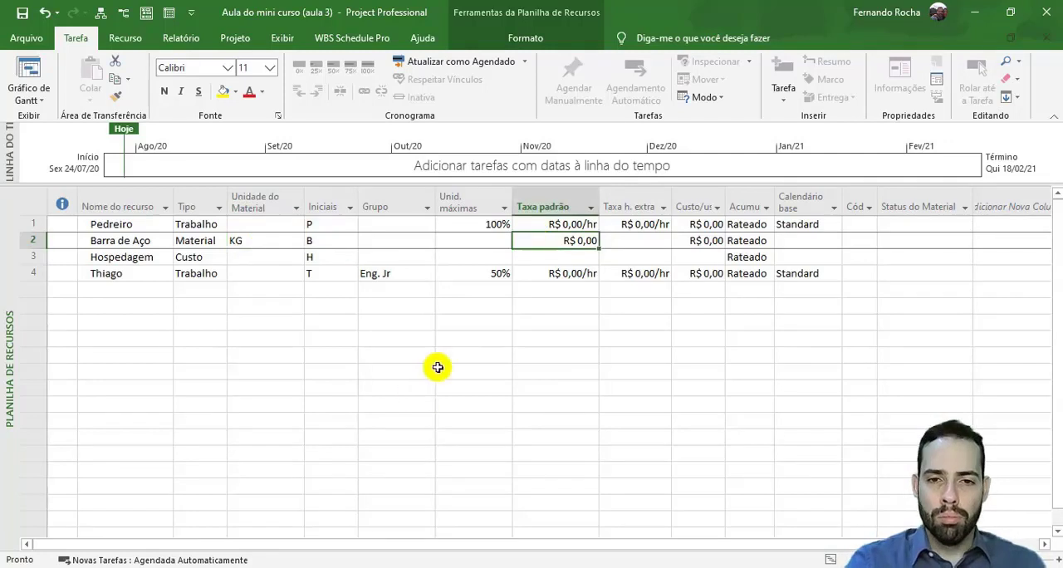
pyautogui.write('3,2')
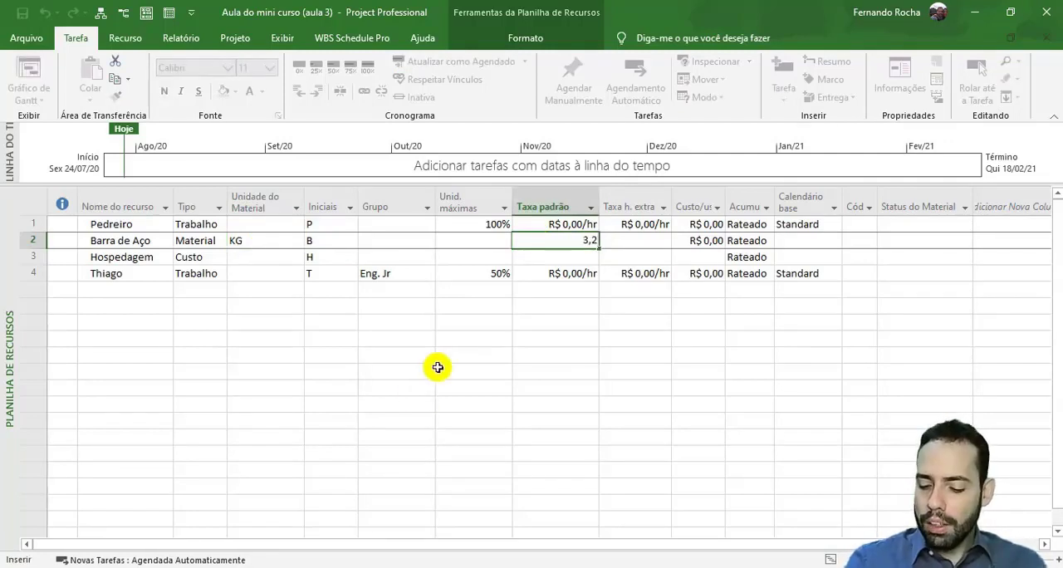
pyautogui.write('5')
pyautogui.press('Return')
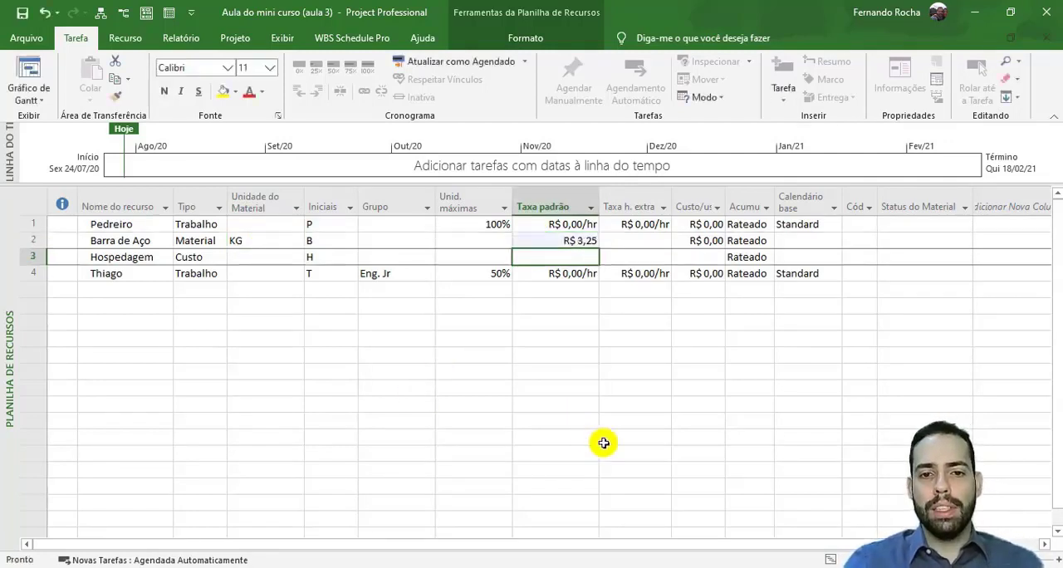
# - Change the material unit of the Barra de Aço resource to Ton
pyautogui.click(564, 240)
pyautogui.click(244, 239)
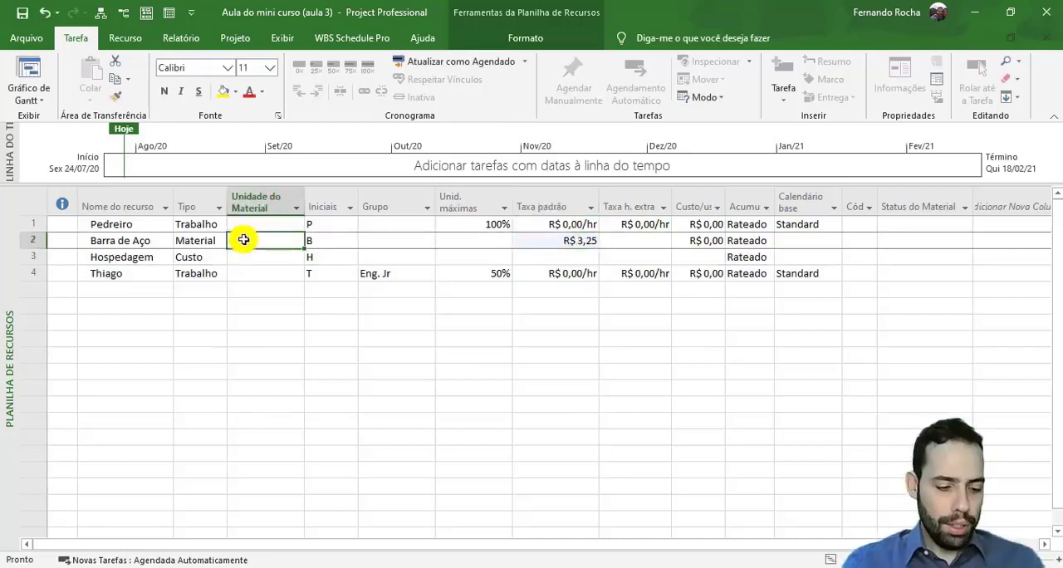
pyautogui.press('F2')
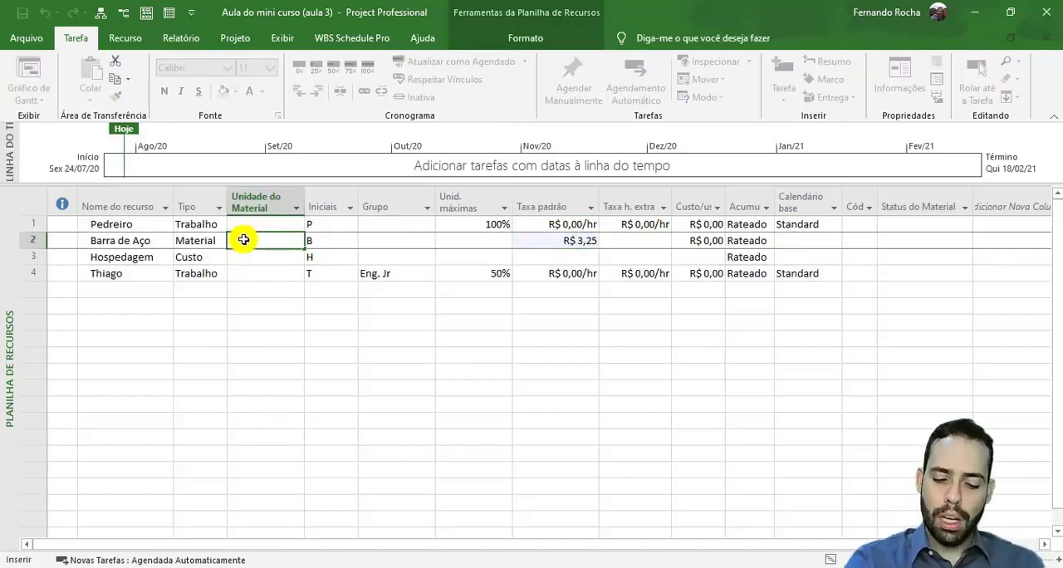
pyautogui.write('Ton')
pyautogui.press('Return')
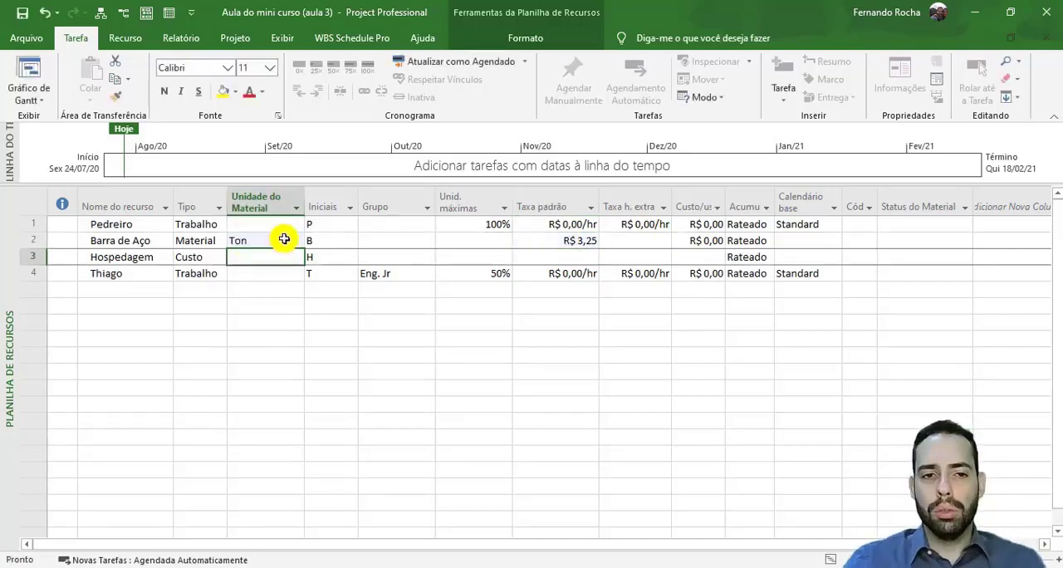
# - Set the material unit of the Barra de Aço resource back to KG
pyautogui.click(284, 239)
pyautogui.write('KG')
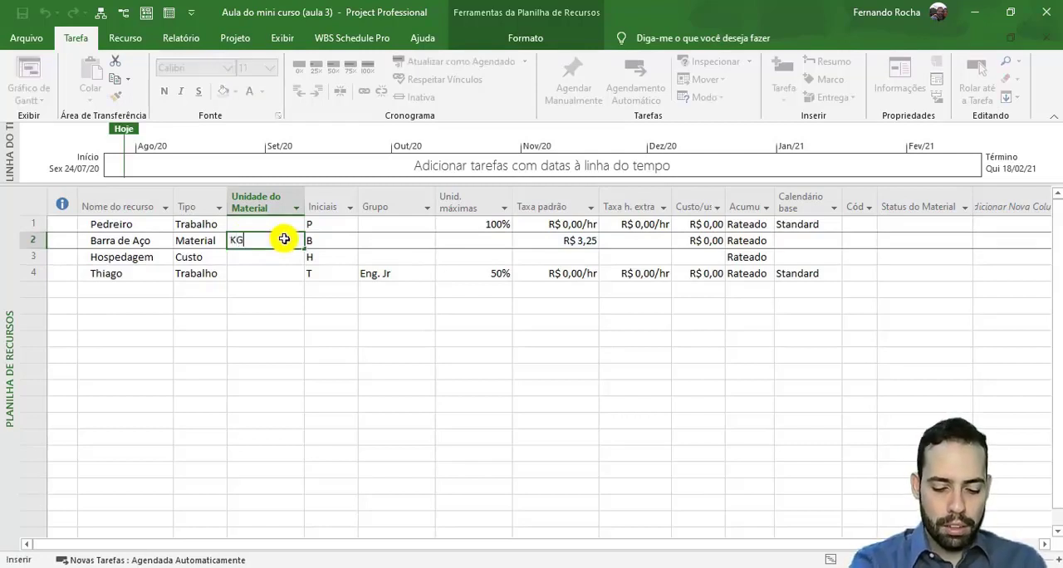
pyautogui.press('Return')
# - Set the standard rate of the Pedreiro resource to R$ 15,00 per hour
pyautogui.click(531, 225)
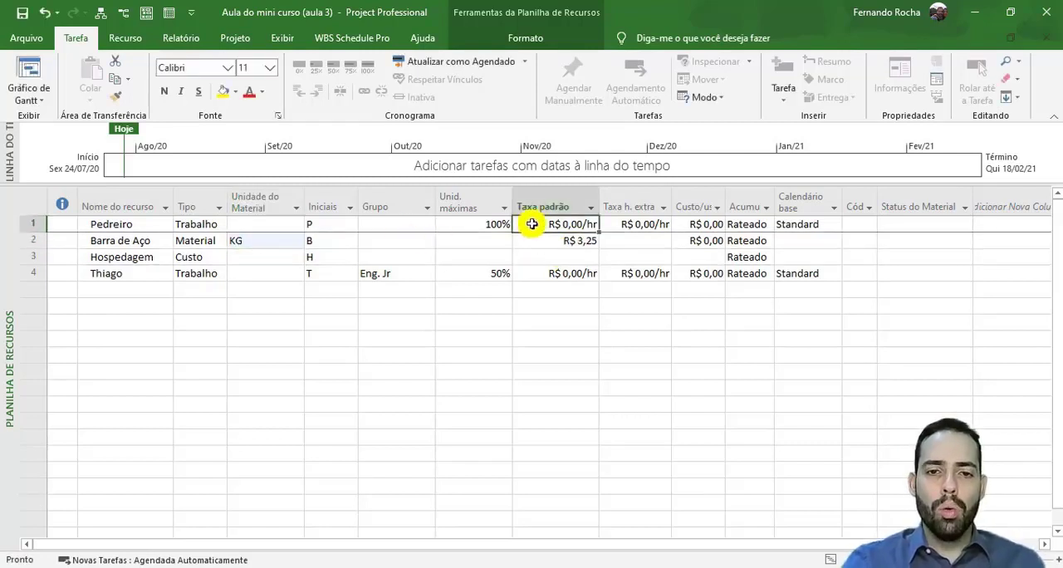
pyautogui.write('15')
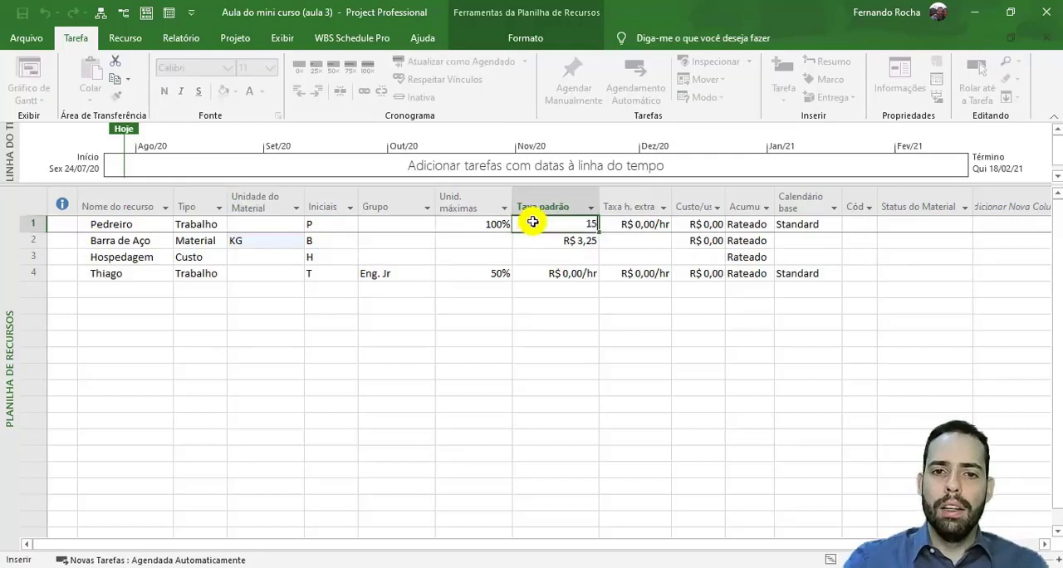
pyautogui.press('Return')
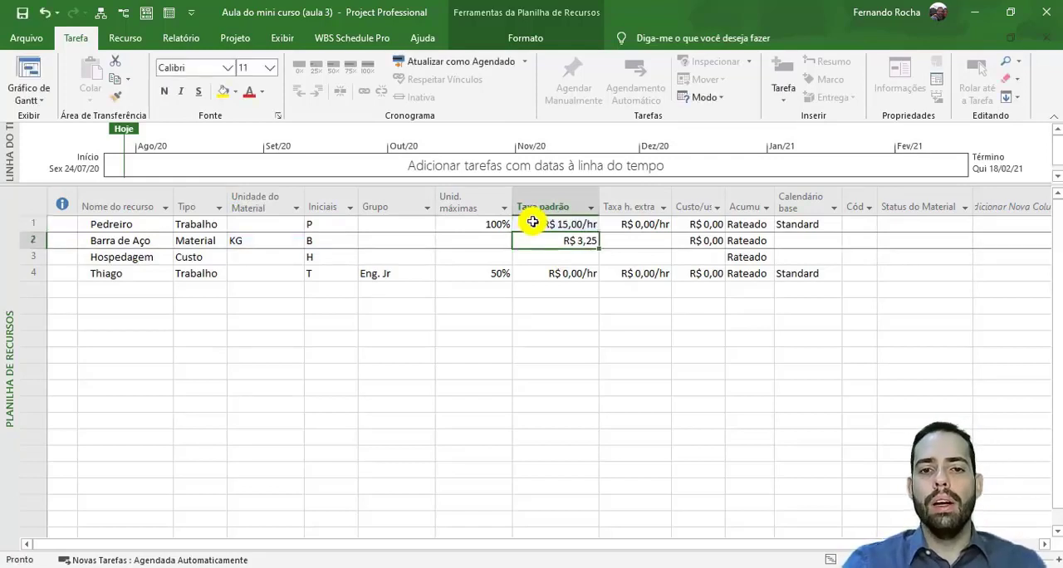
# - Change the standard rate of the Pedreiro resource to a monthly rate of 3000/mês
pyautogui.click(532, 222)
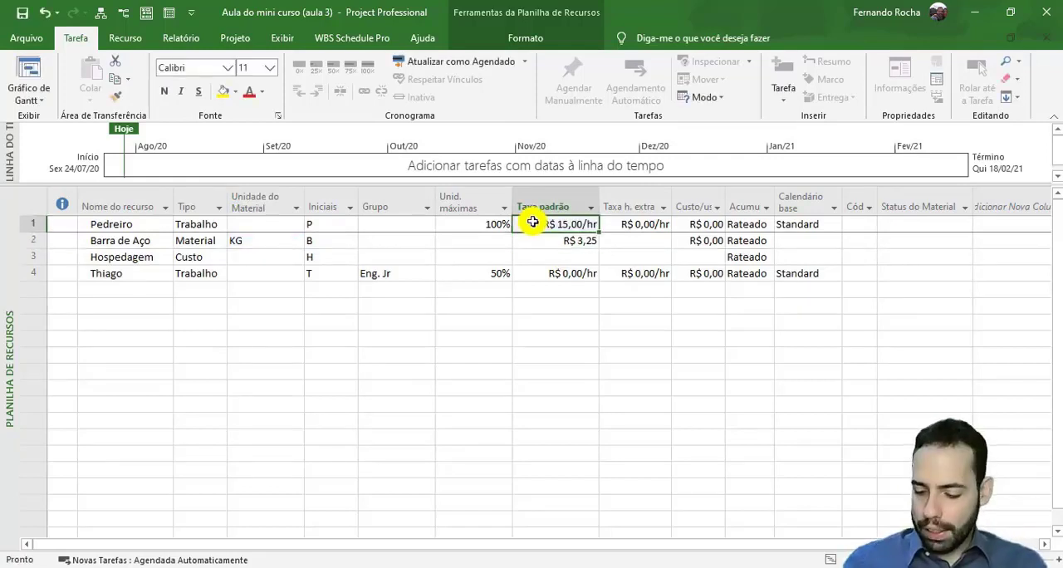
pyautogui.write('3.000,00')
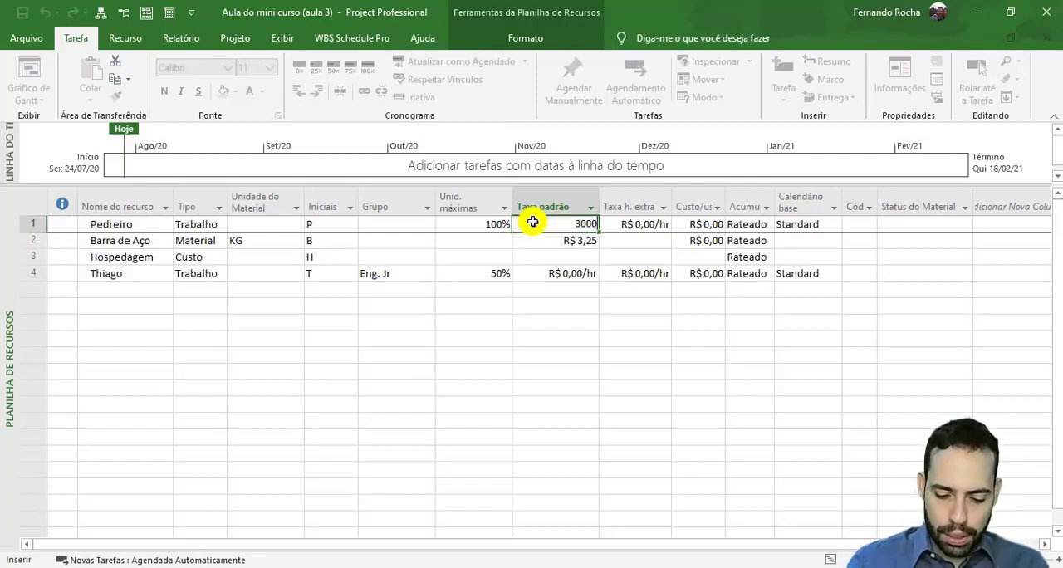
pyautogui.write('/mês')
pyautogui.press('Return')
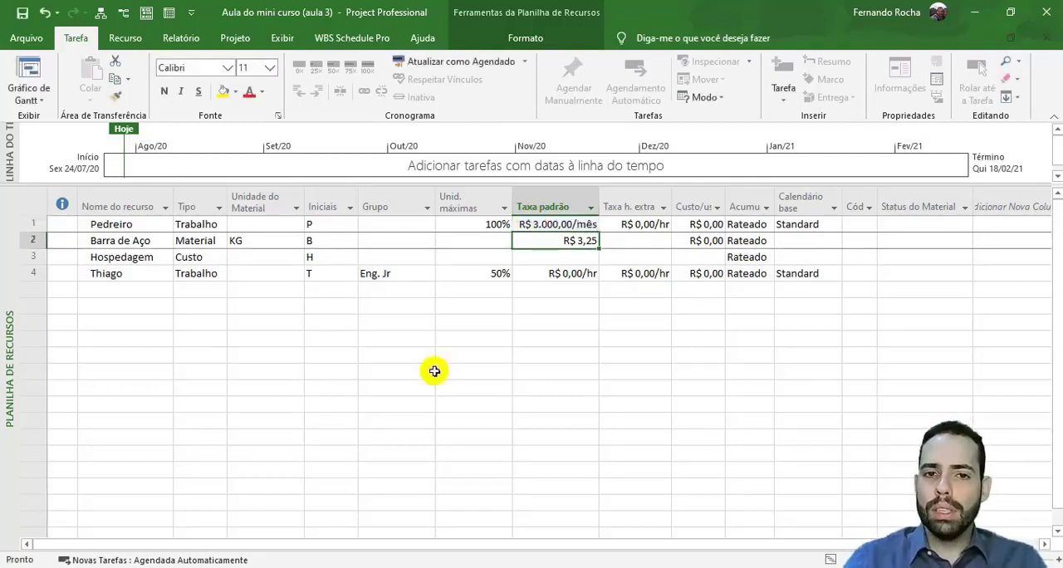
# - Return the Pedreiro resource to an hourly standard rate by entering 15
pyautogui.click(520, 229)
pyautogui.write('15')
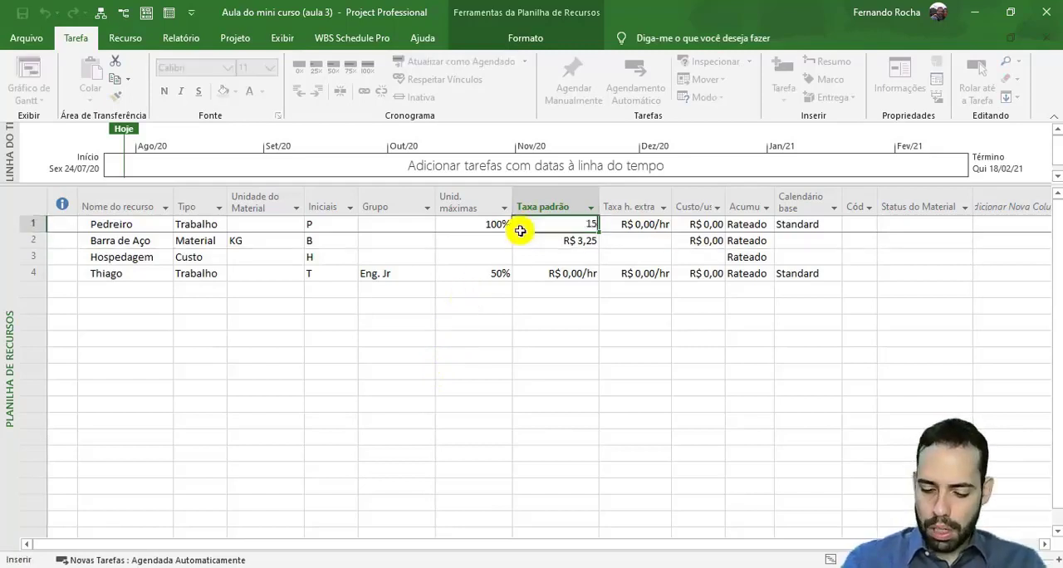
pyautogui.write('00')
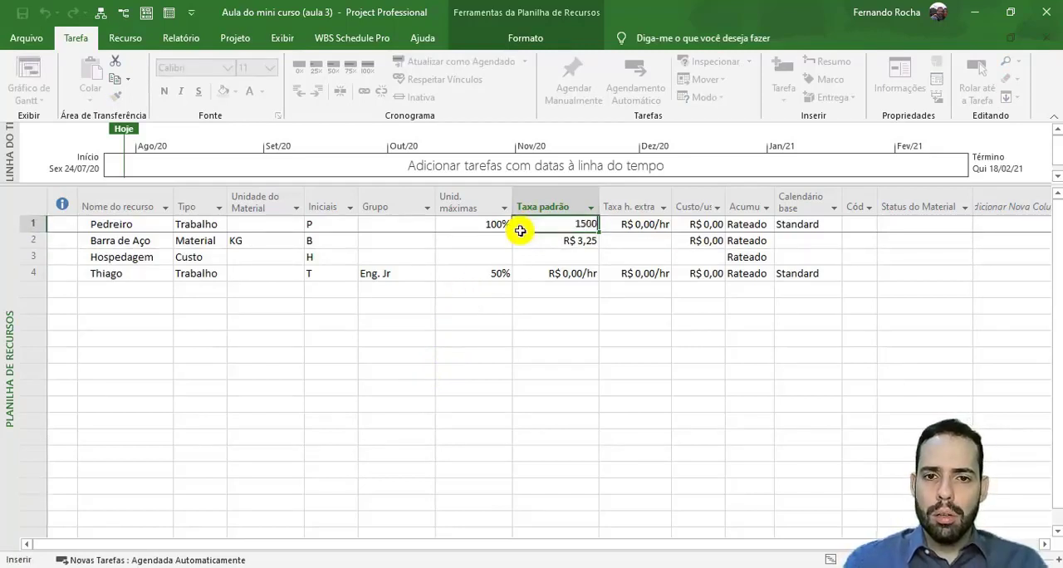
pyautogui.press('BackSpace')
pyautogui.press('BackSpace')
pyautogui.press('Return')
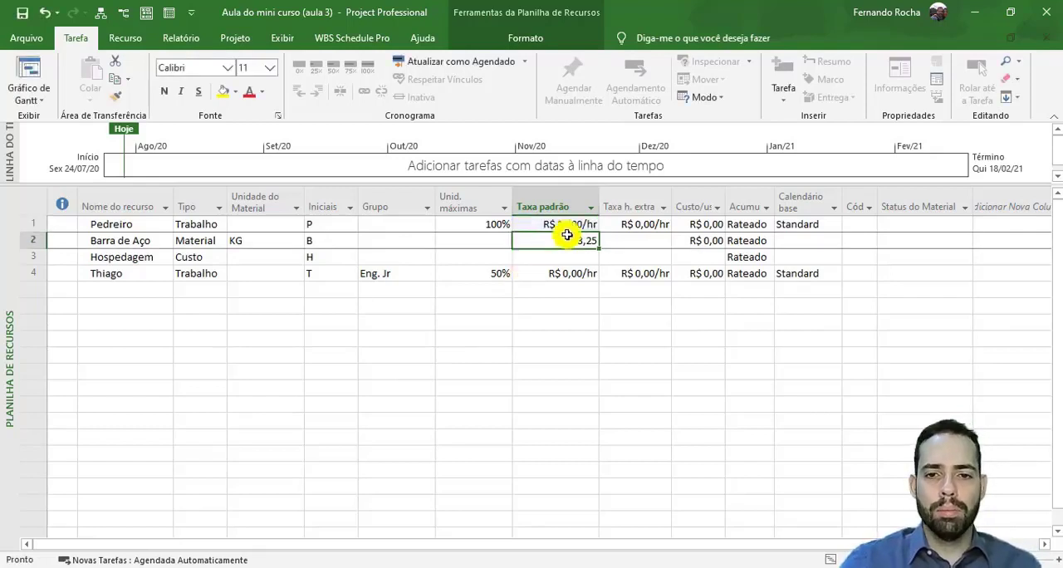
# - Delete the fourth resource, the one assigned to the Eng. Jr group
pyautogui.click(34, 270)
pyautogui.rightClick(34, 270)
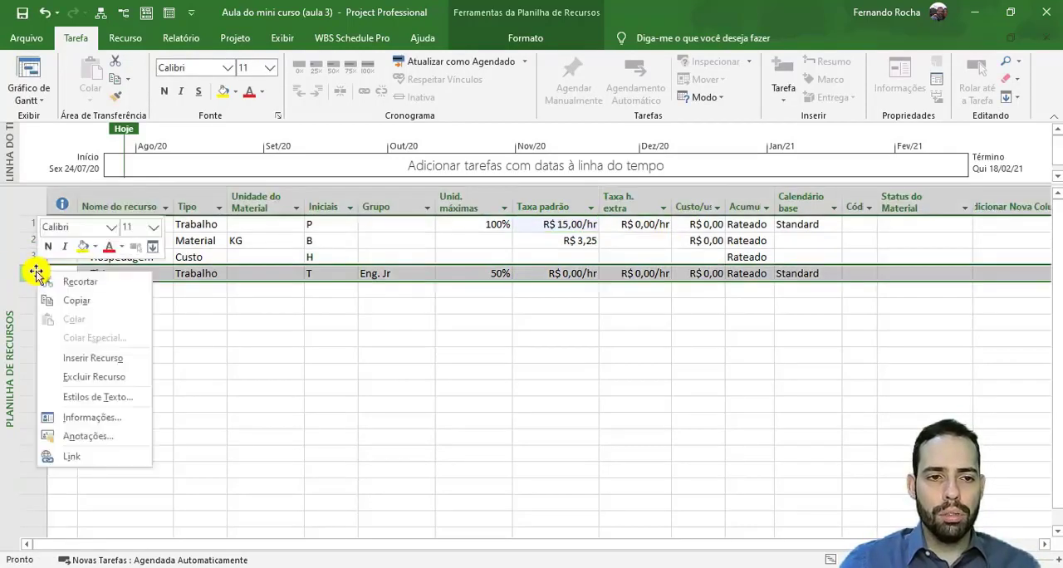
pyautogui.click(115, 384)
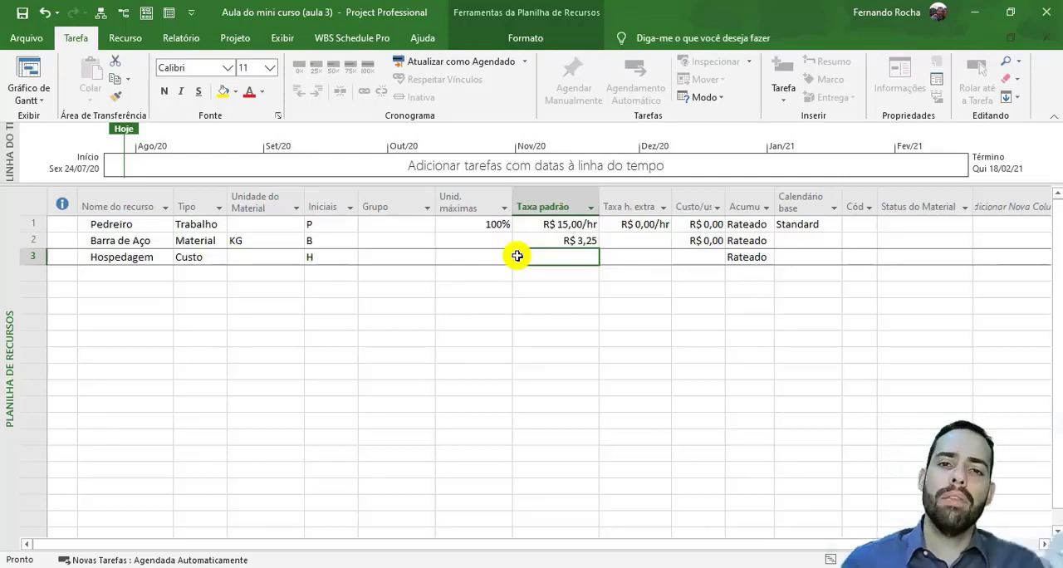
# - Set the overtime rate of the Pedreiro resource to R$ 22,50 per hour
pyautogui.click(611, 224)
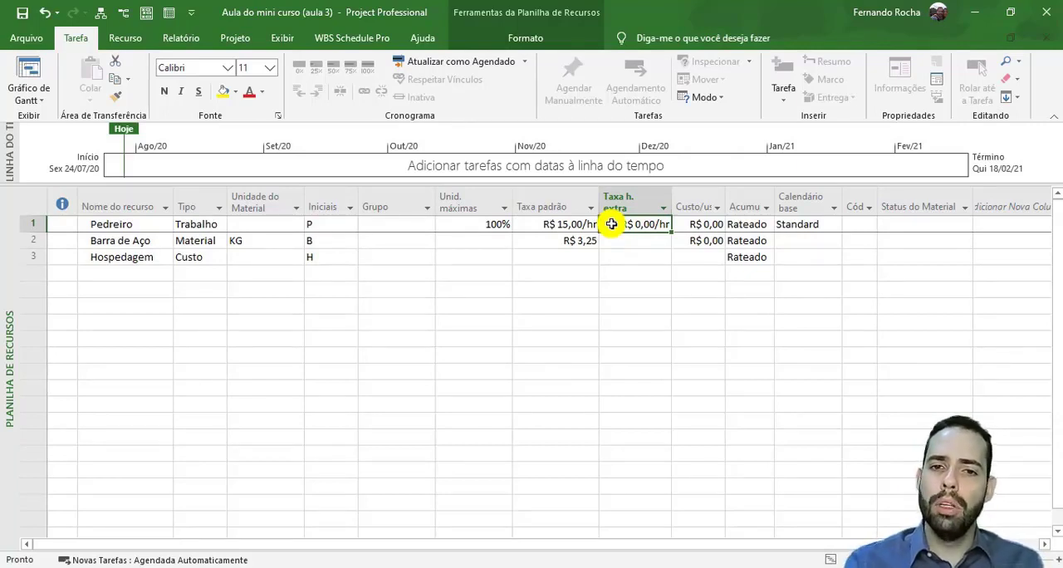
pyautogui.click(611, 247)
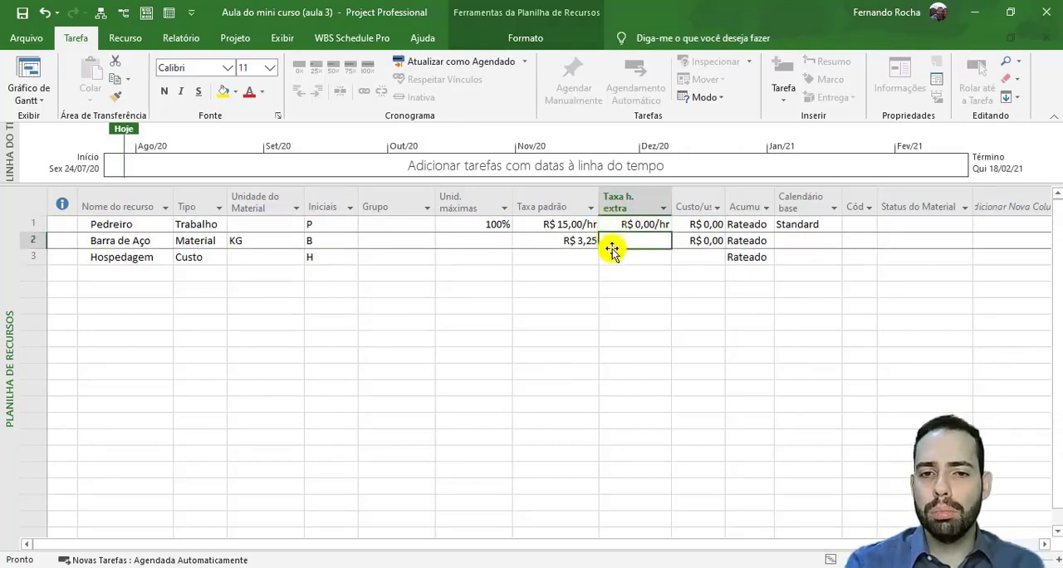
pyautogui.click(613, 255)
pyautogui.click(603, 223)
pyautogui.click(611, 260)
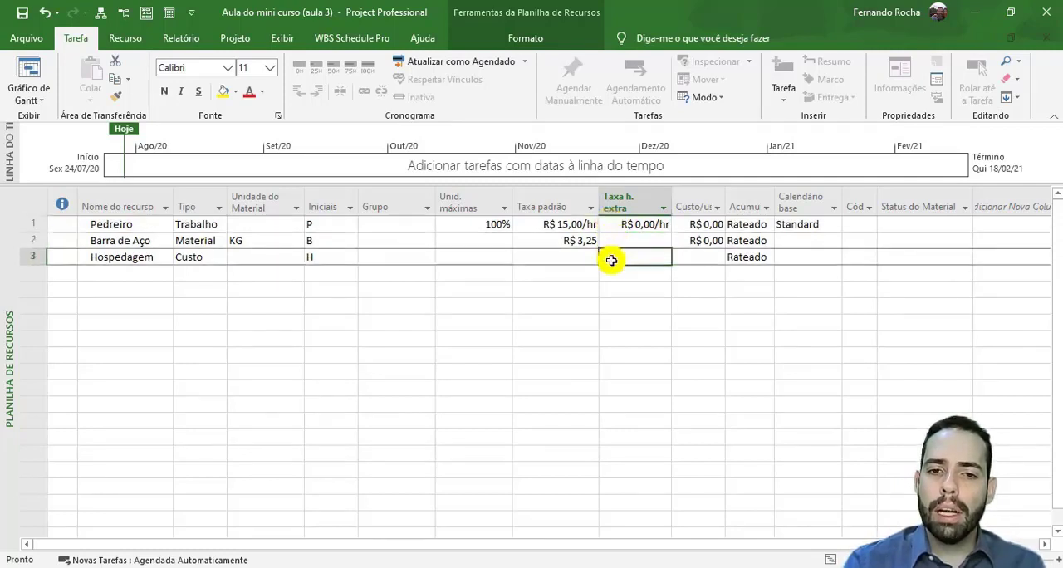
pyautogui.click(610, 240)
pyautogui.click(609, 224)
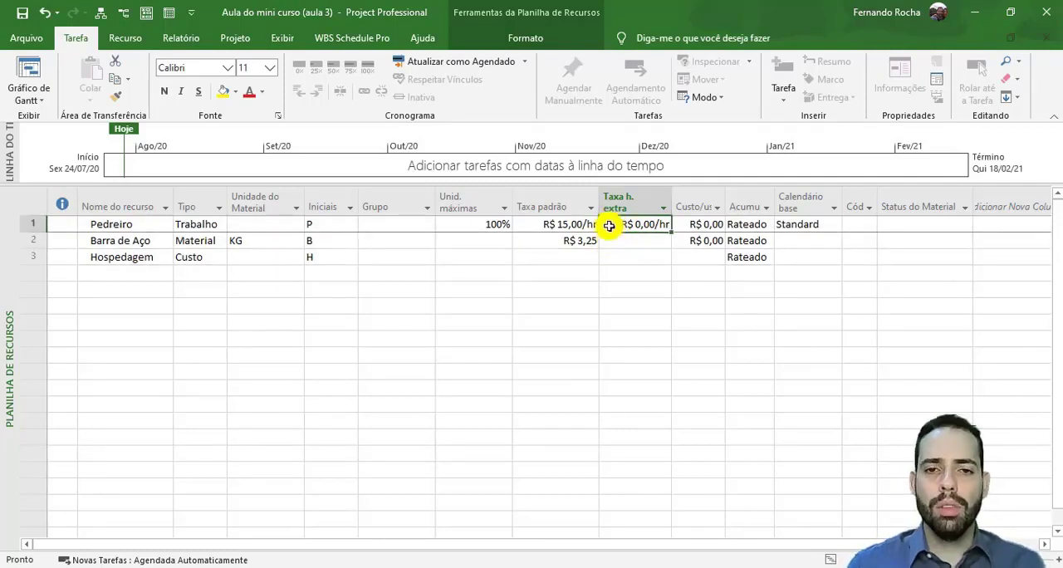
pyautogui.write('22,50')
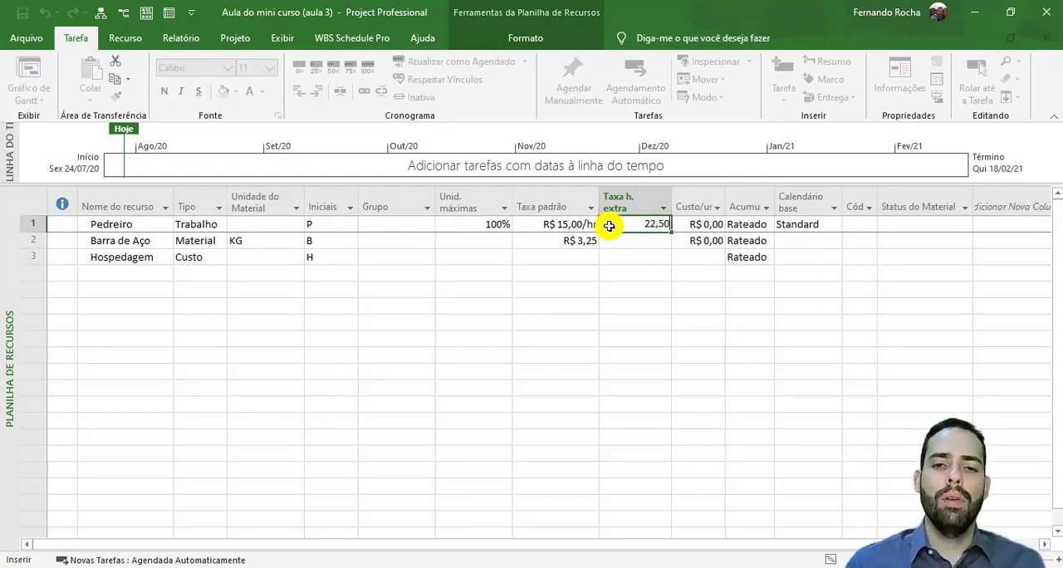
pyautogui.press('Return')
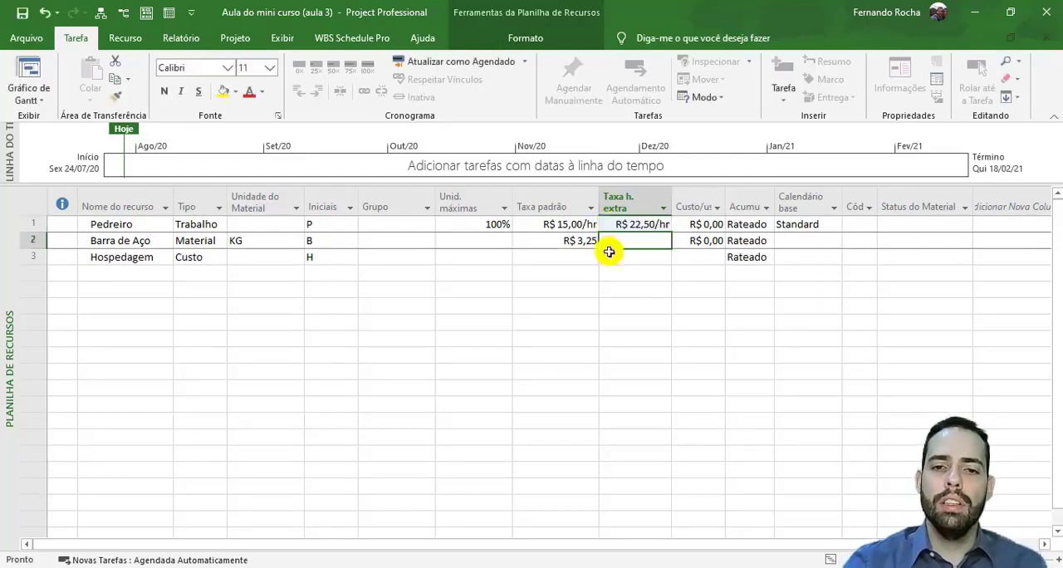
# - Widen the Custo/uso column and set the cost per use of the Pedreiro resource to R$ 100,00
pyautogui.moveTo(725, 208); pyautogui.dragTo(763, 210)
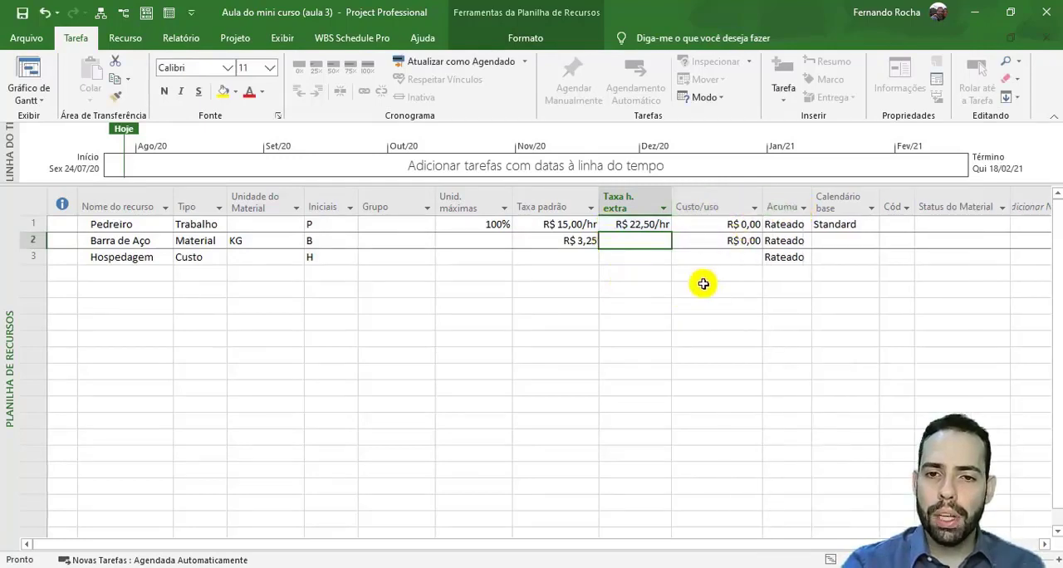
pyautogui.click(697, 227)
pyautogui.click(690, 256)
pyautogui.click(708, 224)
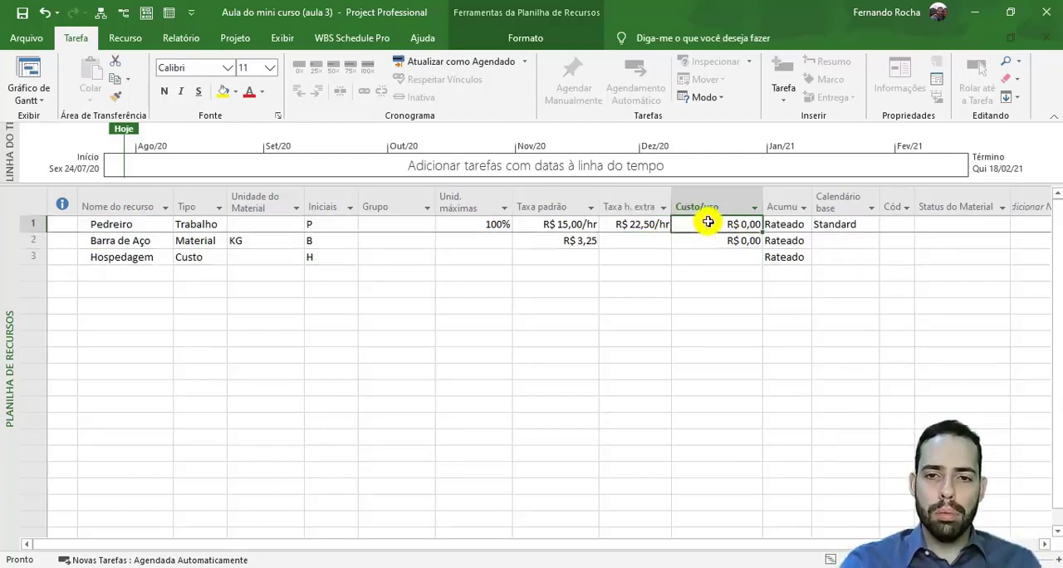
pyautogui.write('100')
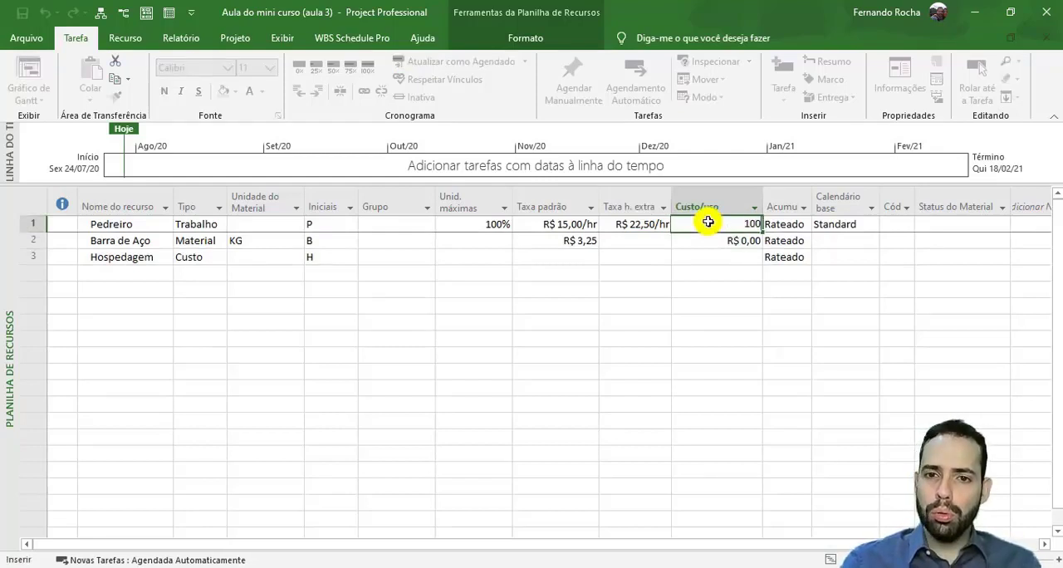
pyautogui.press('Return')
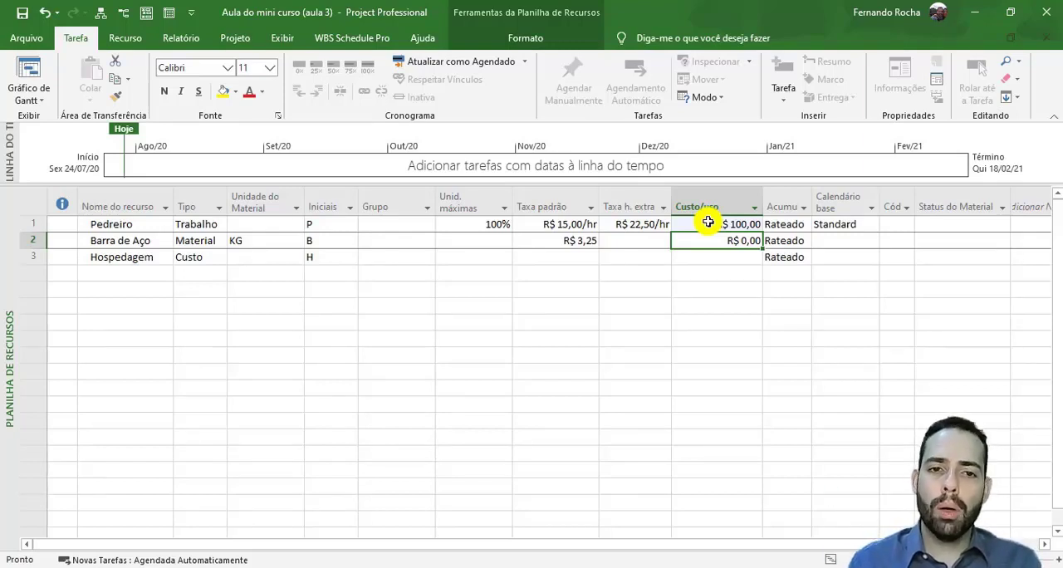
# - Clear the cost per use of the Pedreiro resource
pyautogui.click(708, 222)
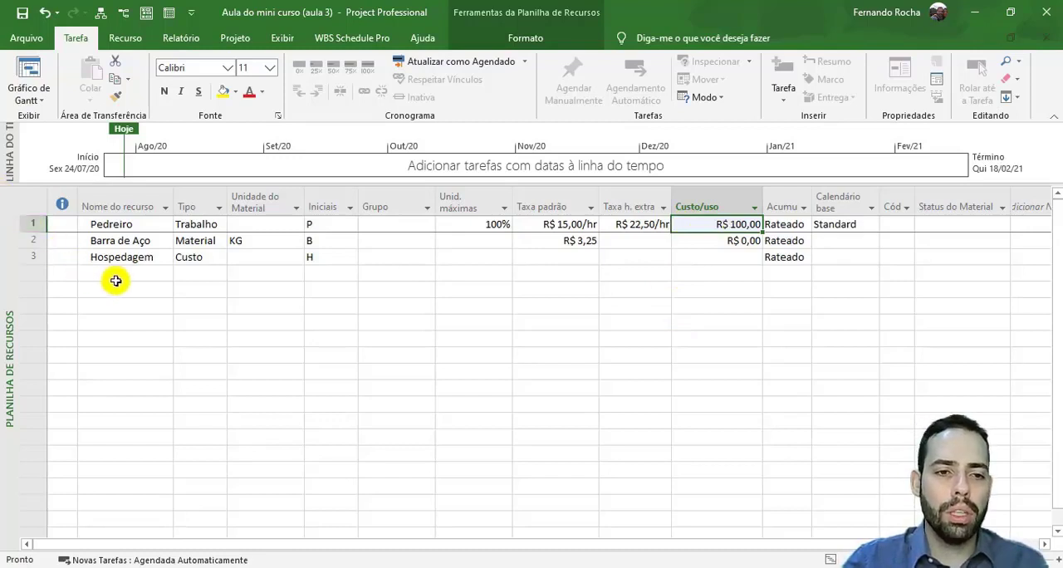
pyautogui.click(739, 209)
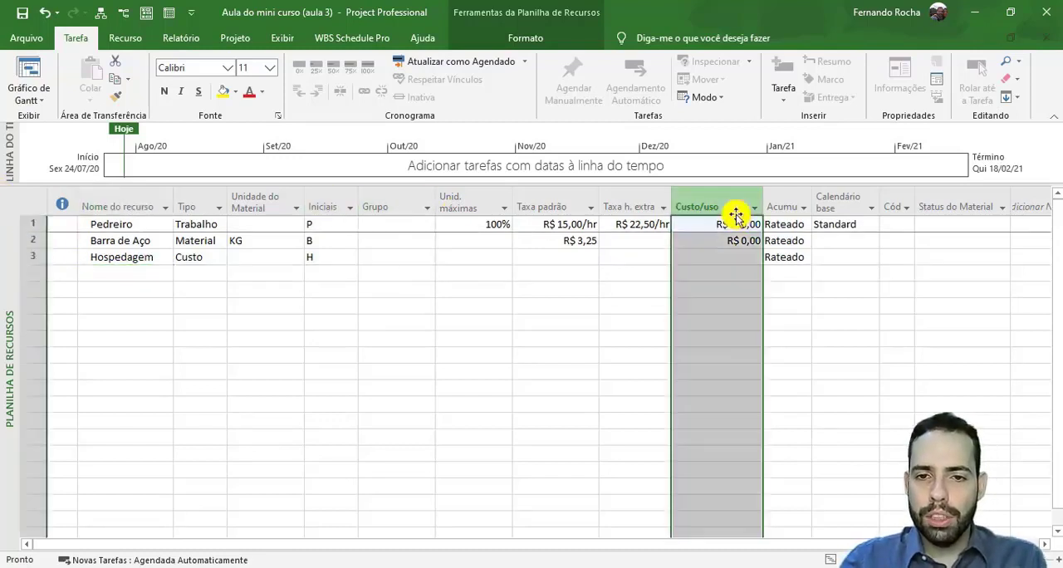
pyautogui.click(733, 227)
pyautogui.press('Delete')
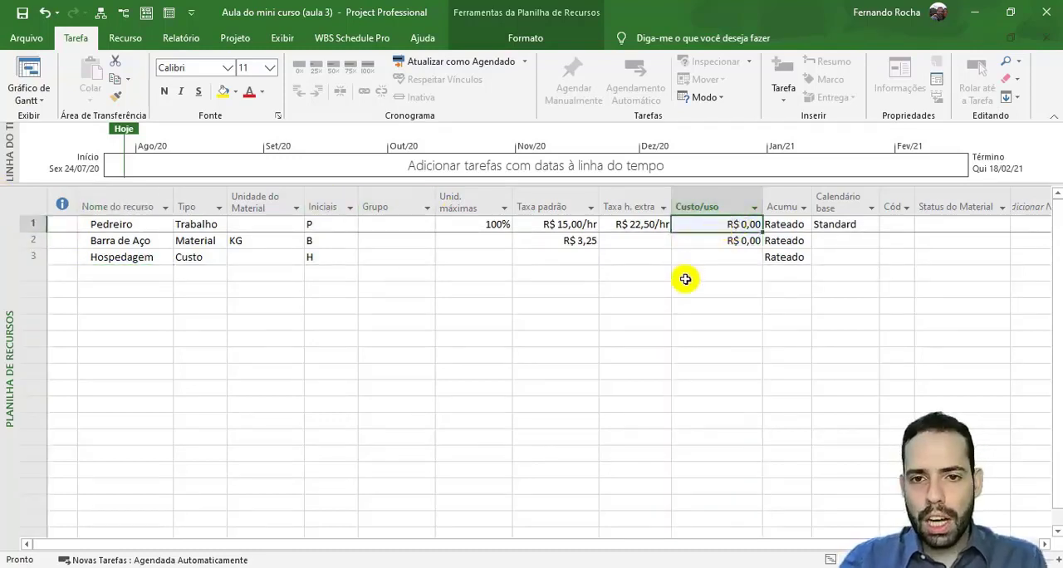
# - Add a new resource named Pedreiro c Custo/Uso in the first empty row of the resource sheet
pyautogui.click(143, 270)
pyautogui.write('Pedreiro ')
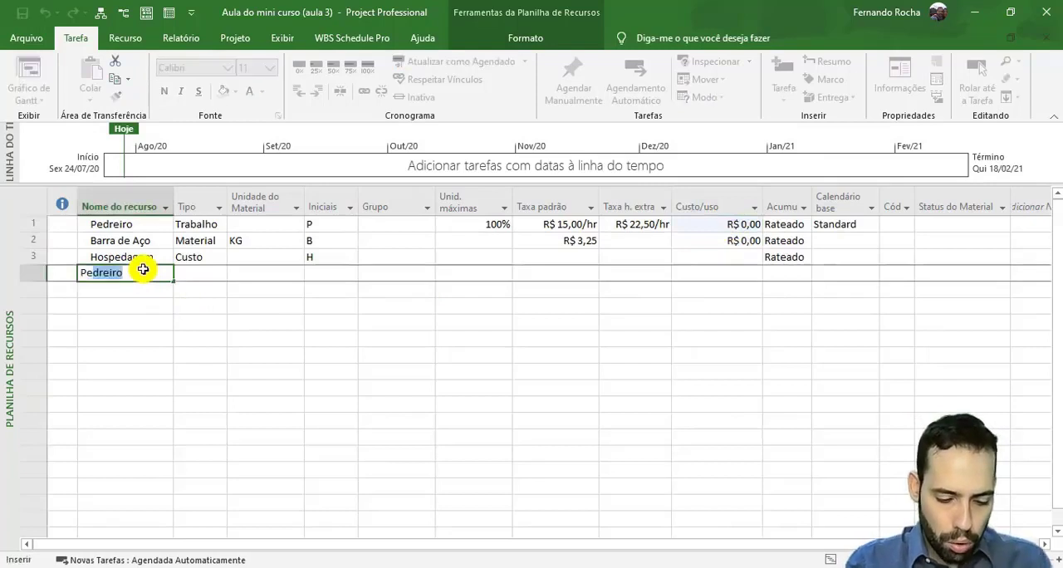
pyautogui.write('c')
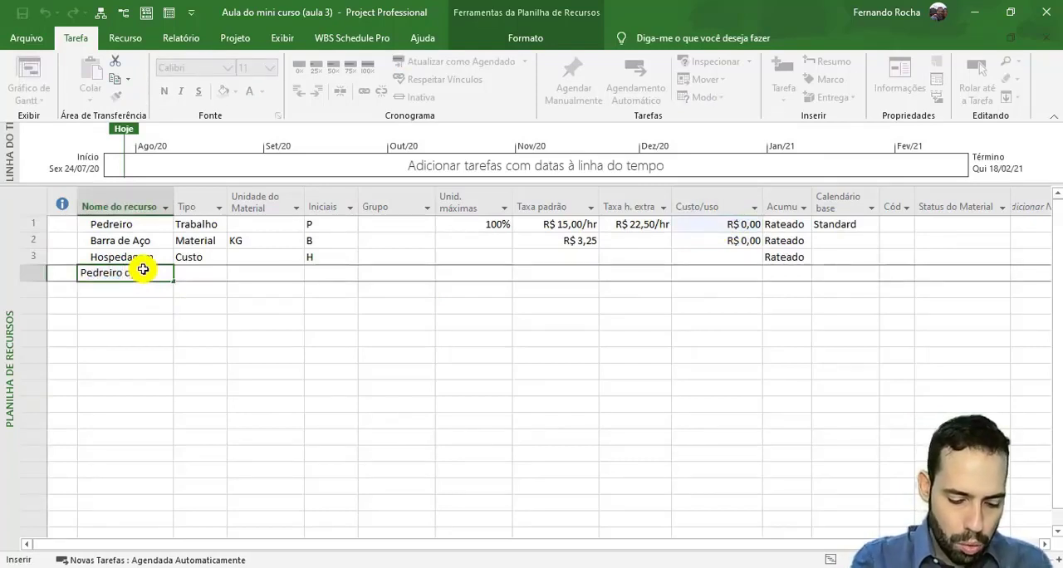
pyautogui.write('o/Uso')
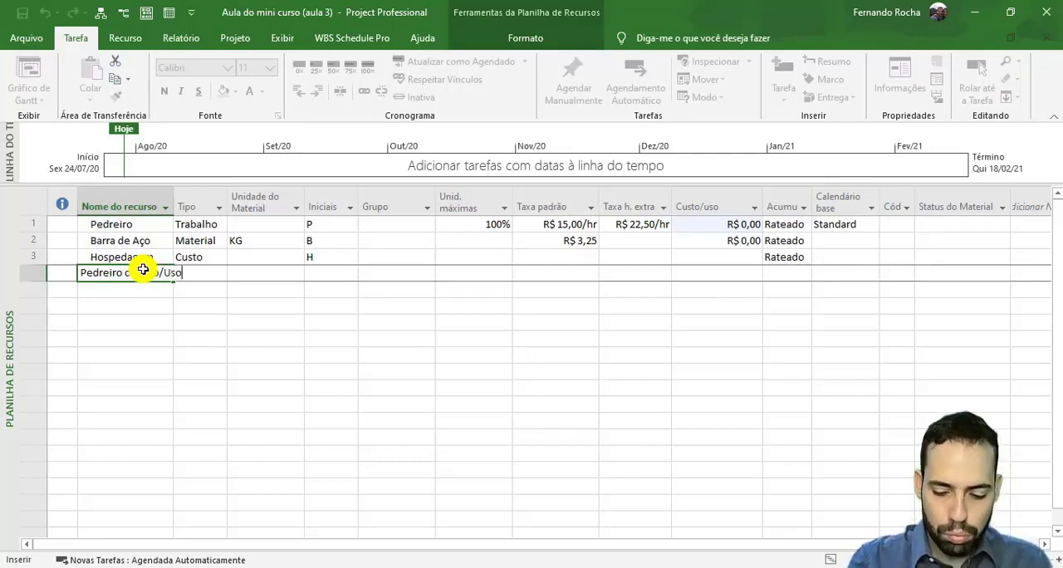
pyautogui.press('Return')
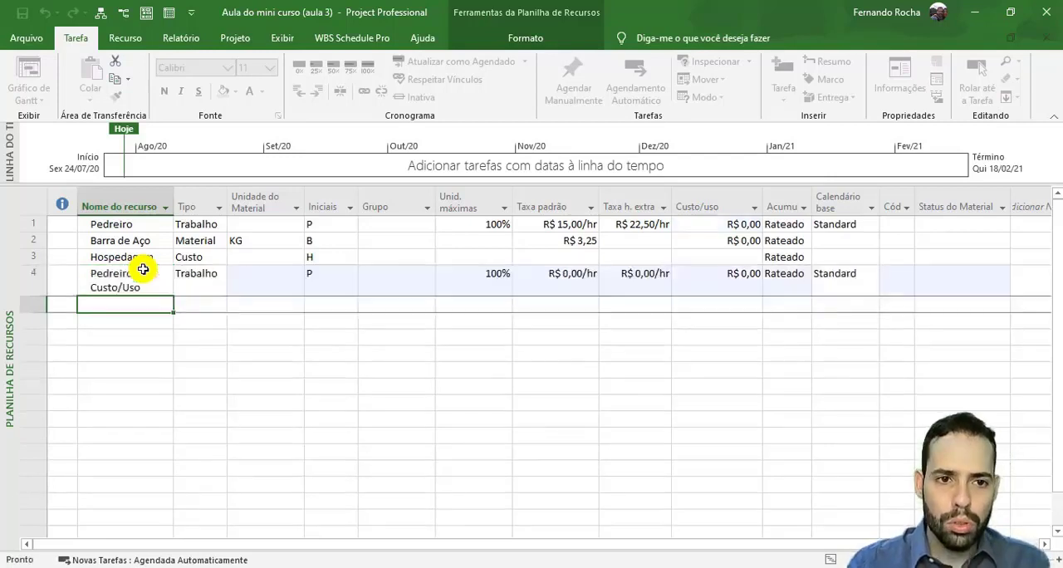
# - Give the Pedreiro c Custo/Uso resource a cost per use of R$ 100,00 and a standard rate of R$ 1,00 per hour
pyautogui.click(735, 288)
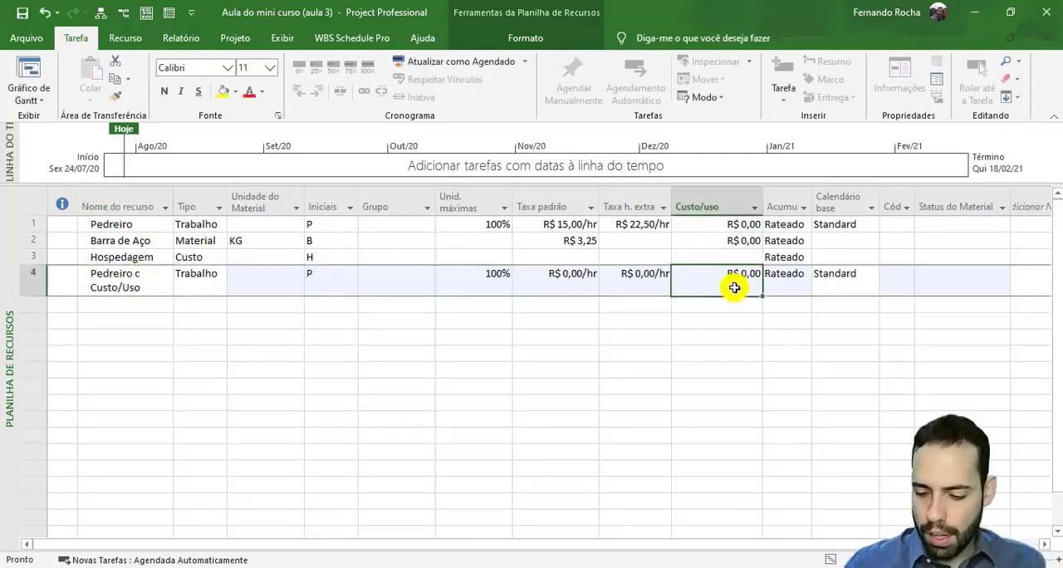
pyautogui.write('100')
pyautogui.press('Return')
pyautogui.click(581, 270)
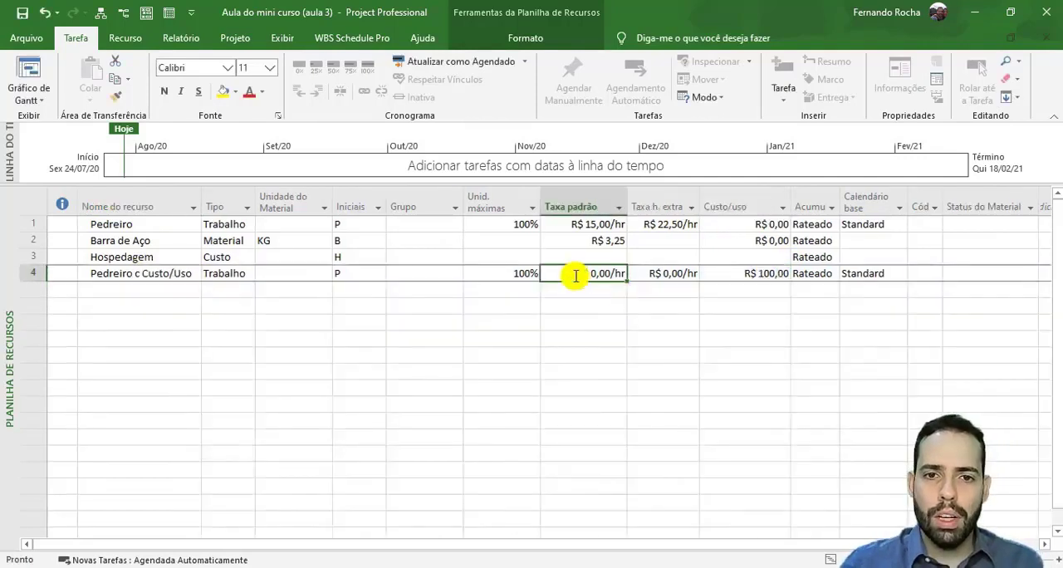
pyautogui.write('1')
pyautogui.press('Return')
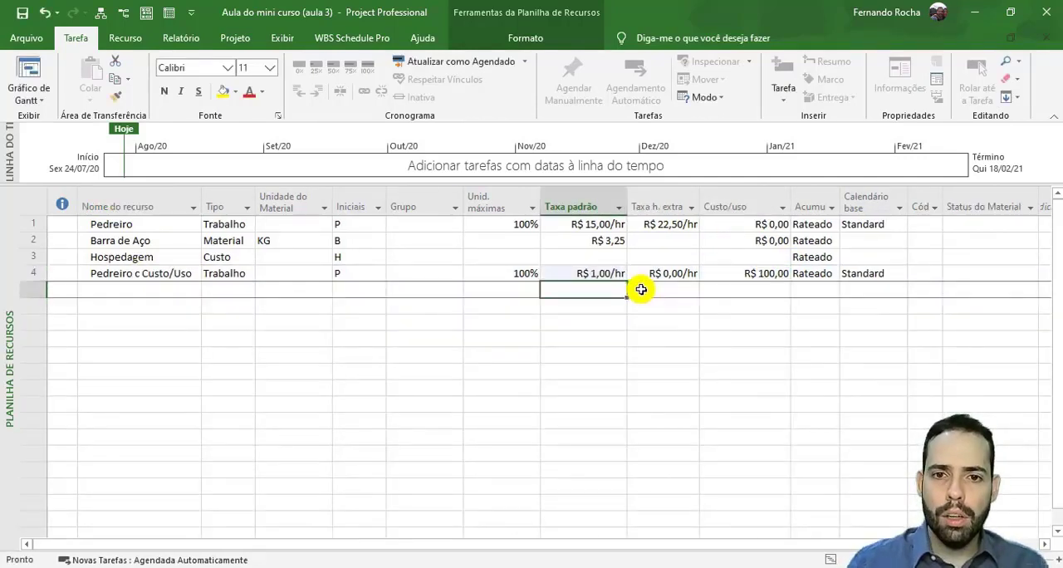
# - Choose Rateado as the cost accrual of the Pedreiro resource and Início for the Barra de Aço resource
pyautogui.click(831, 224)
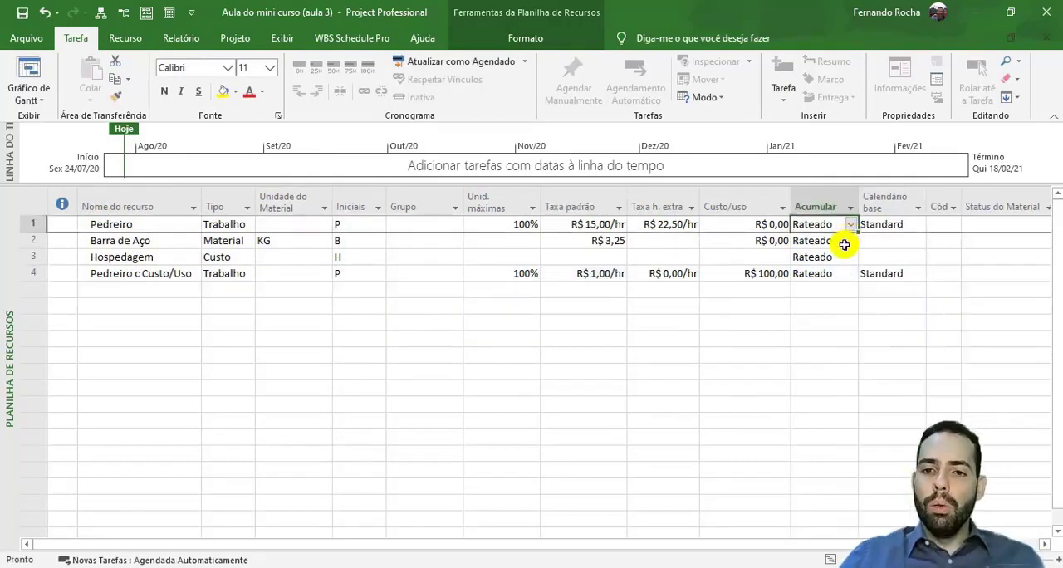
pyautogui.click(850, 224)
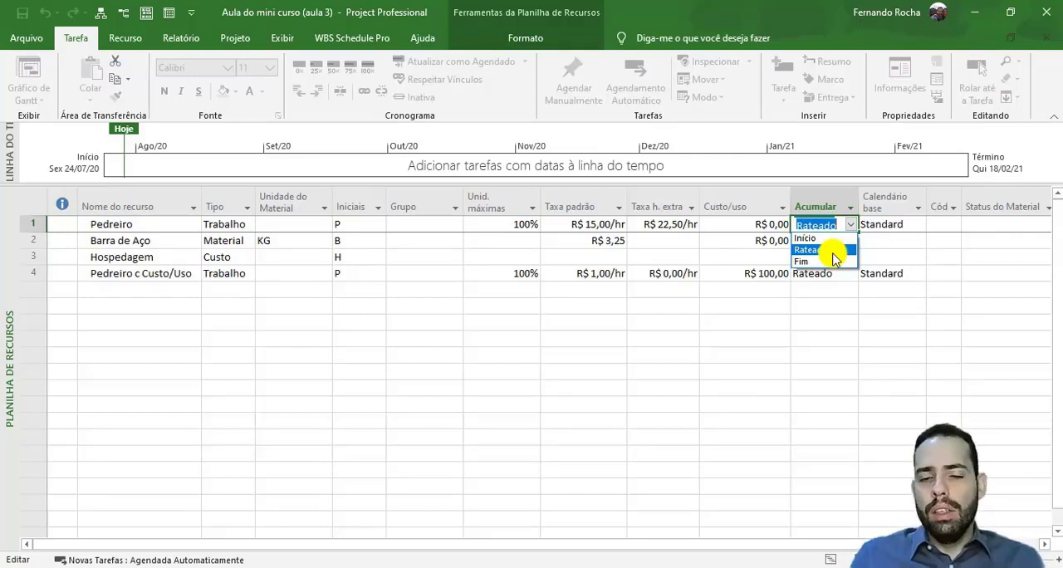
pyautogui.click(832, 252)
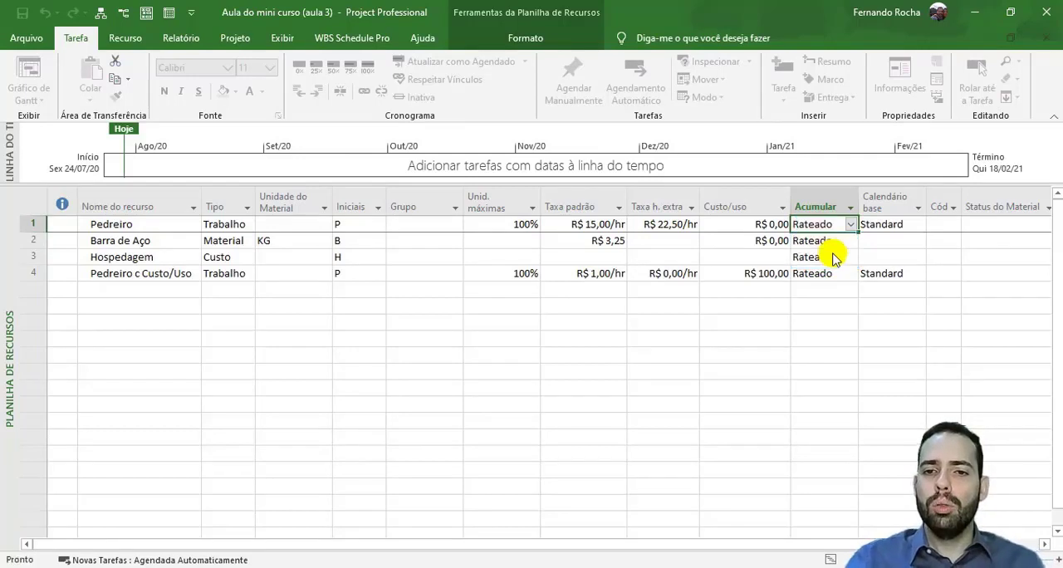
pyautogui.click(835, 246)
pyautogui.click(851, 240)
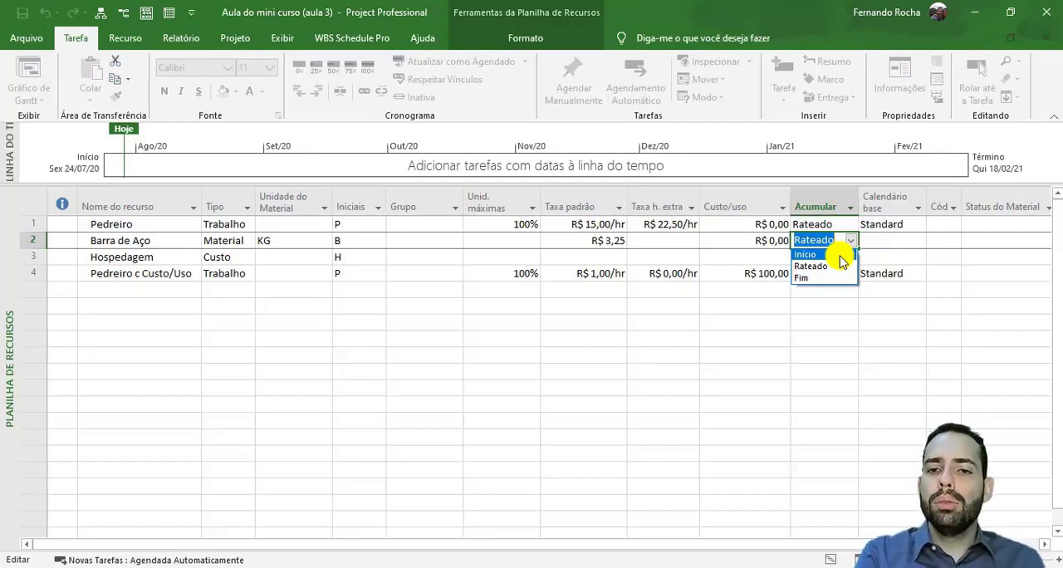
pyautogui.click(840, 254)
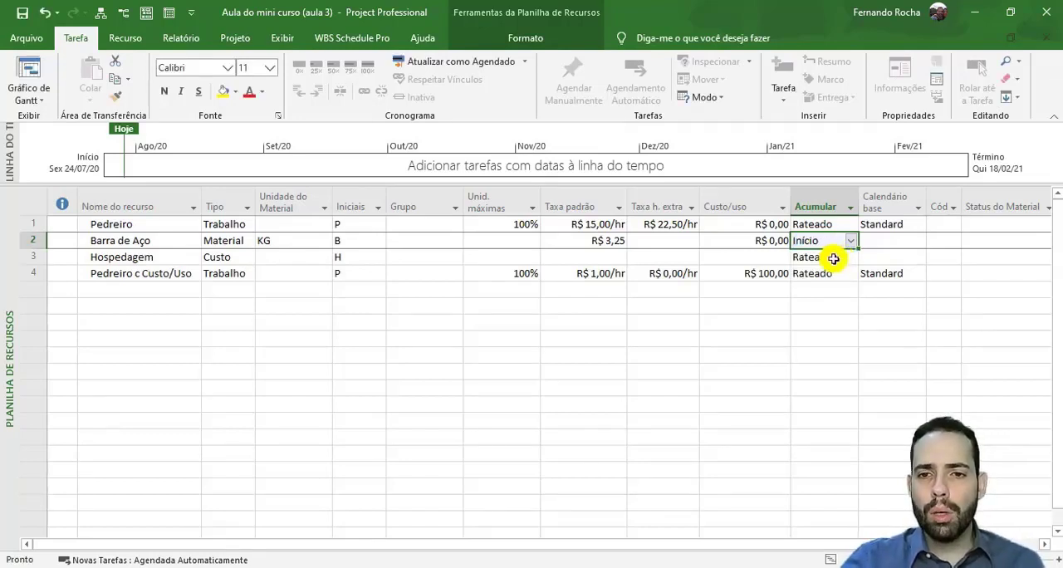
# - Set the cost accrual of the Hospedagem resource to Início
pyautogui.click(834, 257)
pyautogui.click(850, 257)
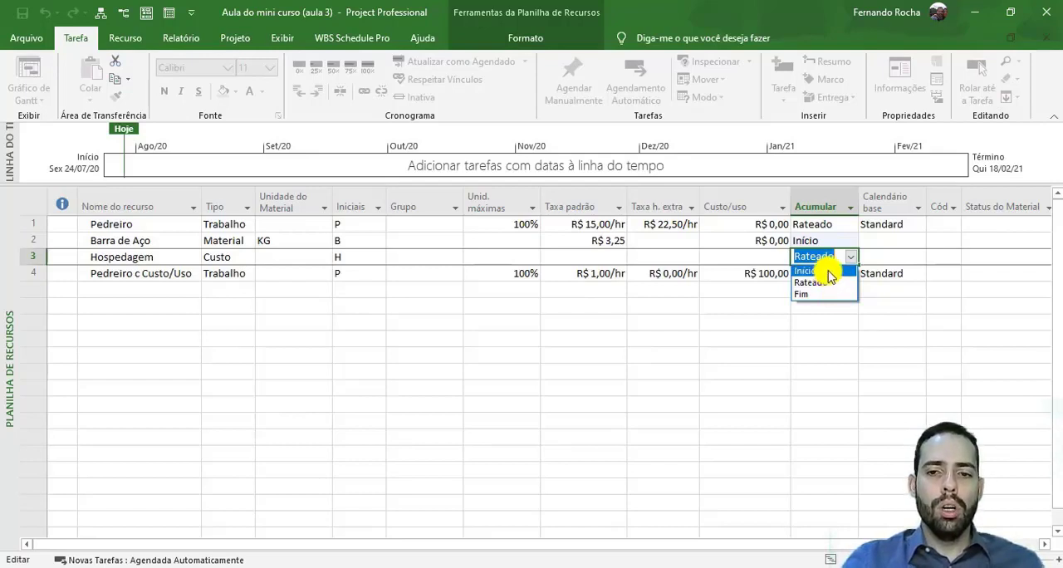
pyautogui.click(828, 272)
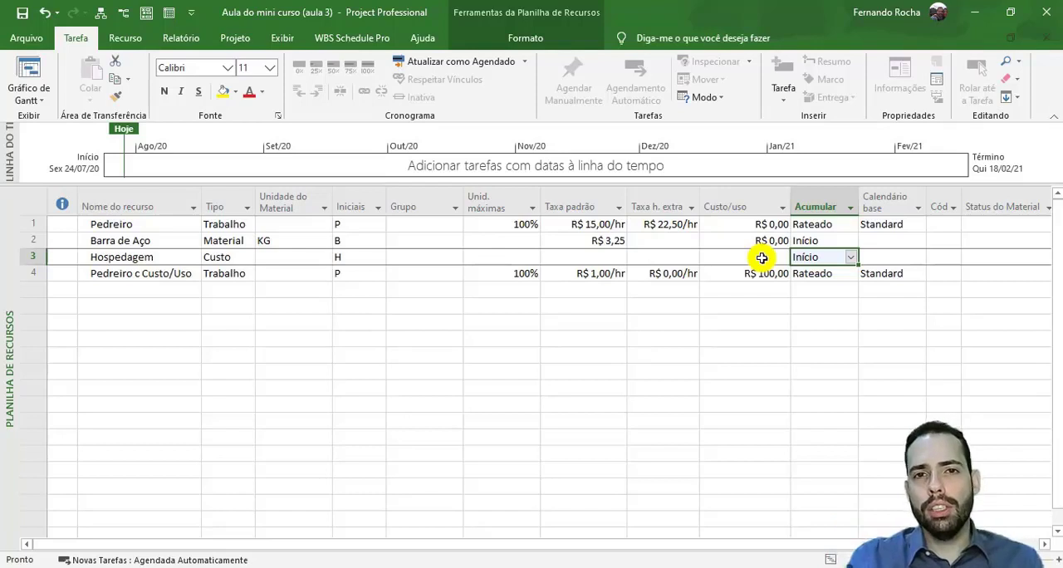
# - Change the cost accrual of the Hospedagem resource to Fim
pyautogui.click(851, 257)
pyautogui.click(823, 295)
pyautogui.click(839, 324)
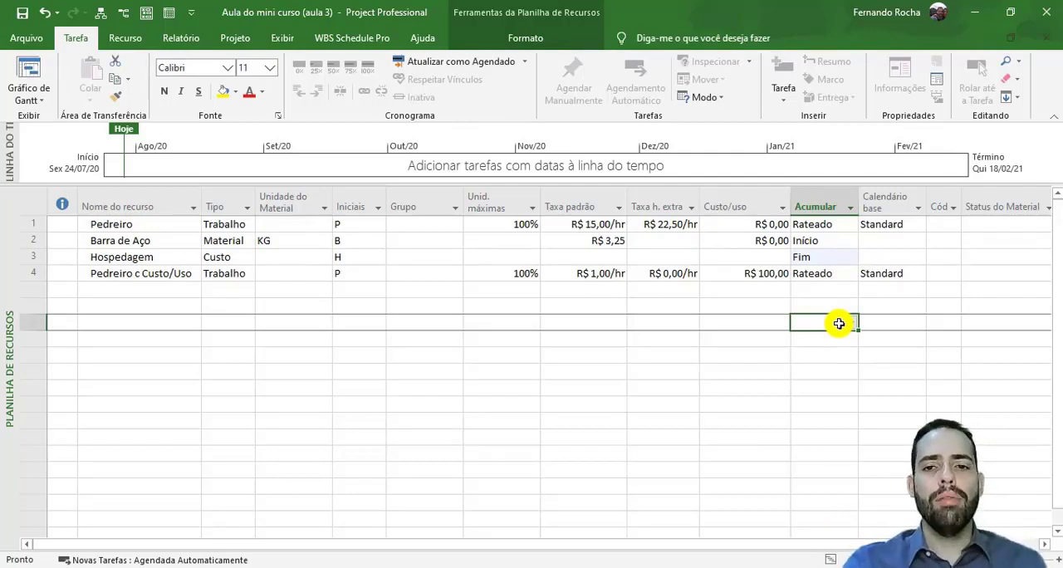
pyautogui.click(833, 256)
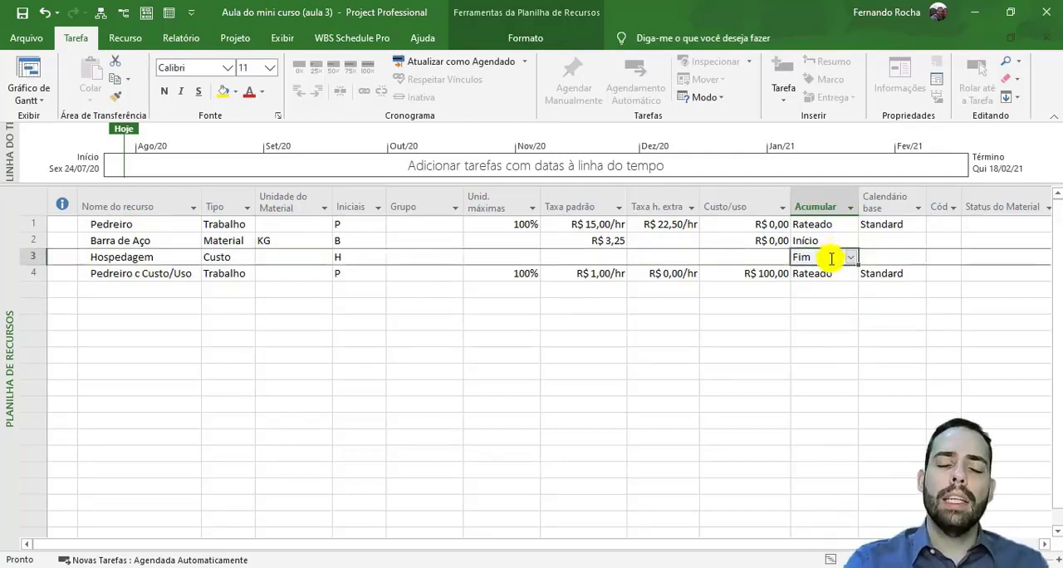
pyautogui.click(880, 257)
pyautogui.click(807, 259)
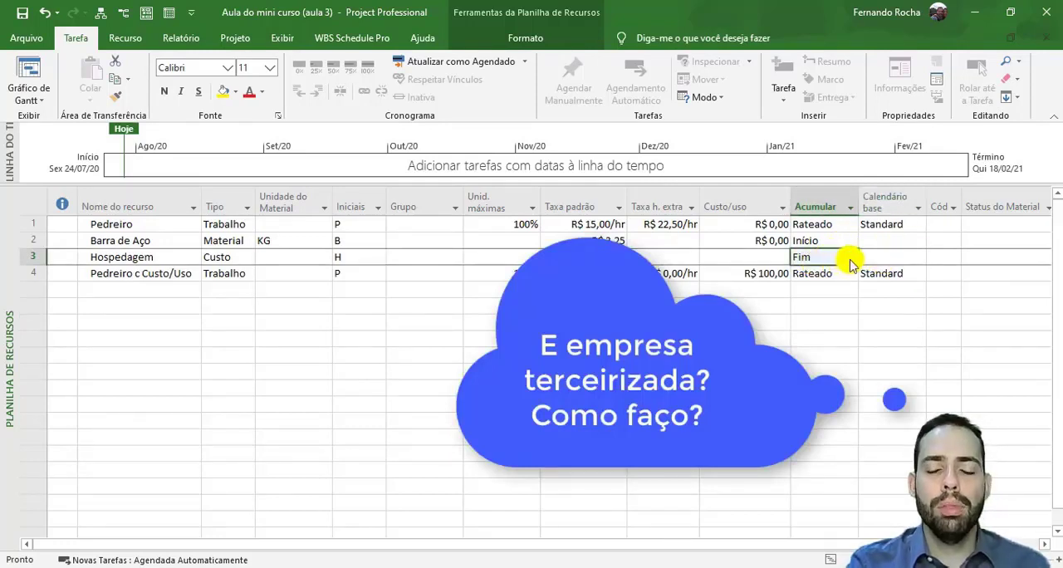
# - Review the base calendar options available for the Pedreiro resource without changing the selection
pyautogui.click(883, 309)
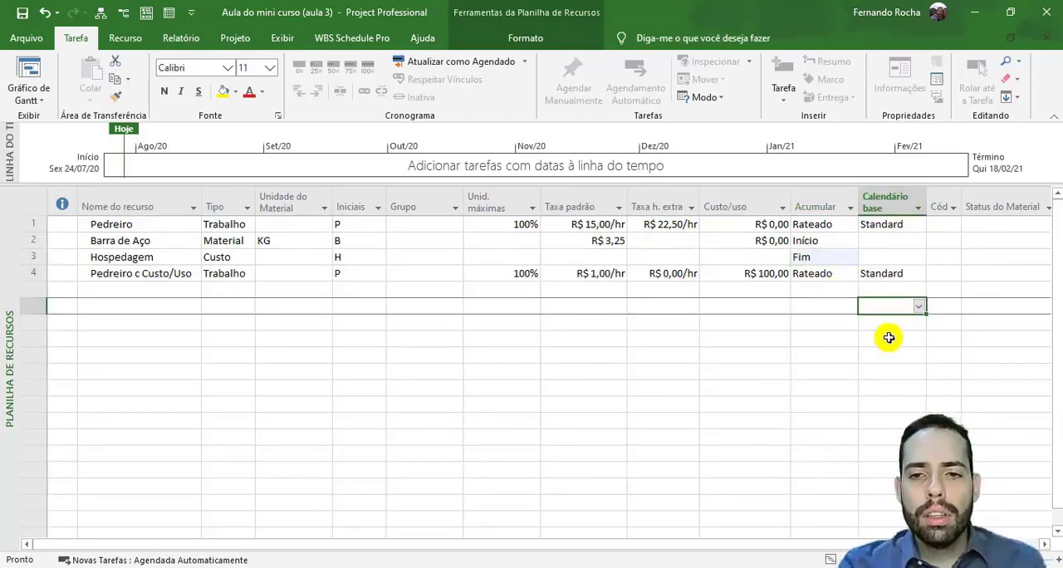
pyautogui.click(895, 223)
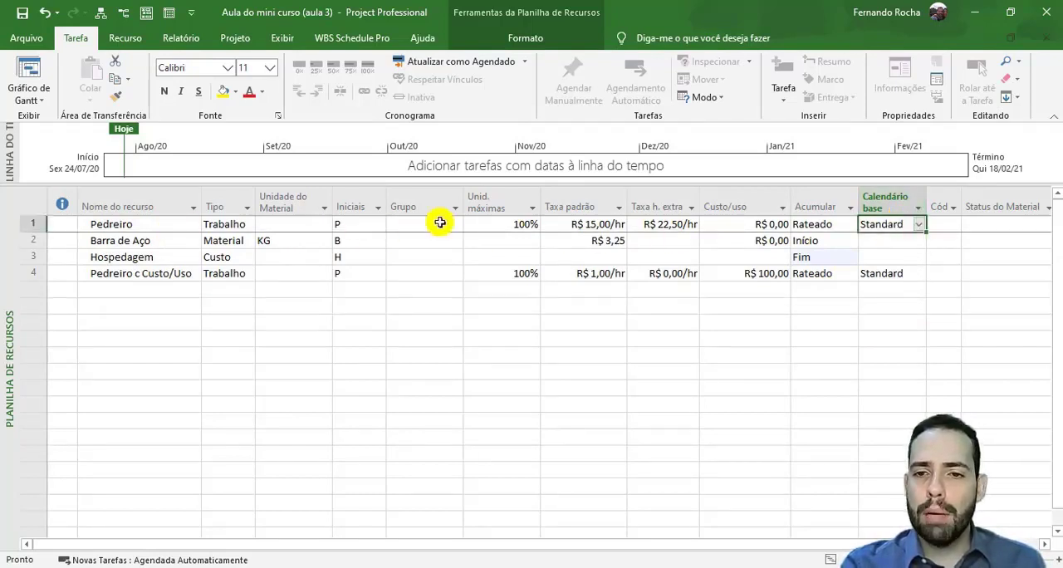
pyautogui.click(918, 224)
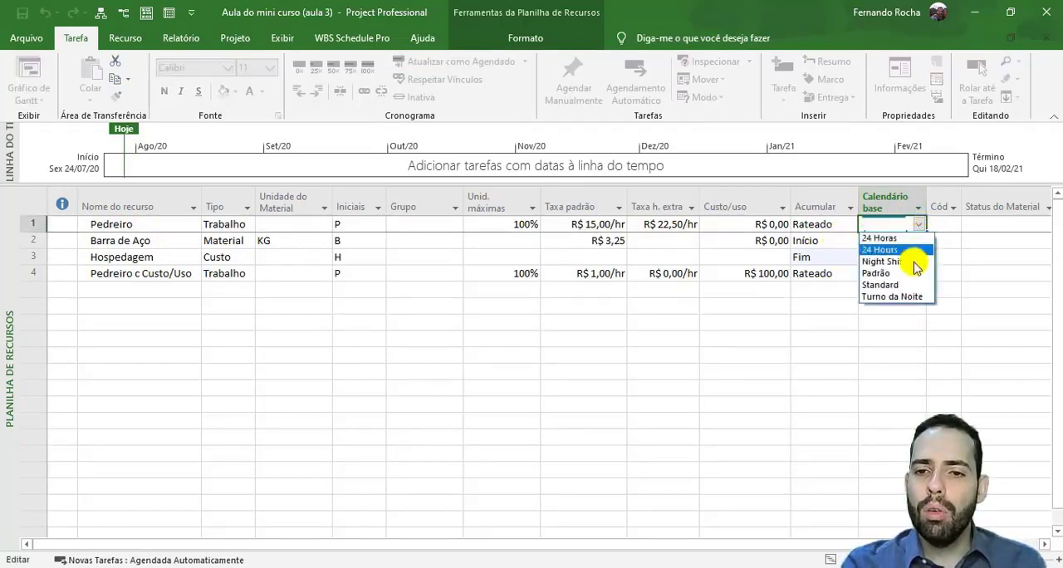
pyautogui.click(915, 223)
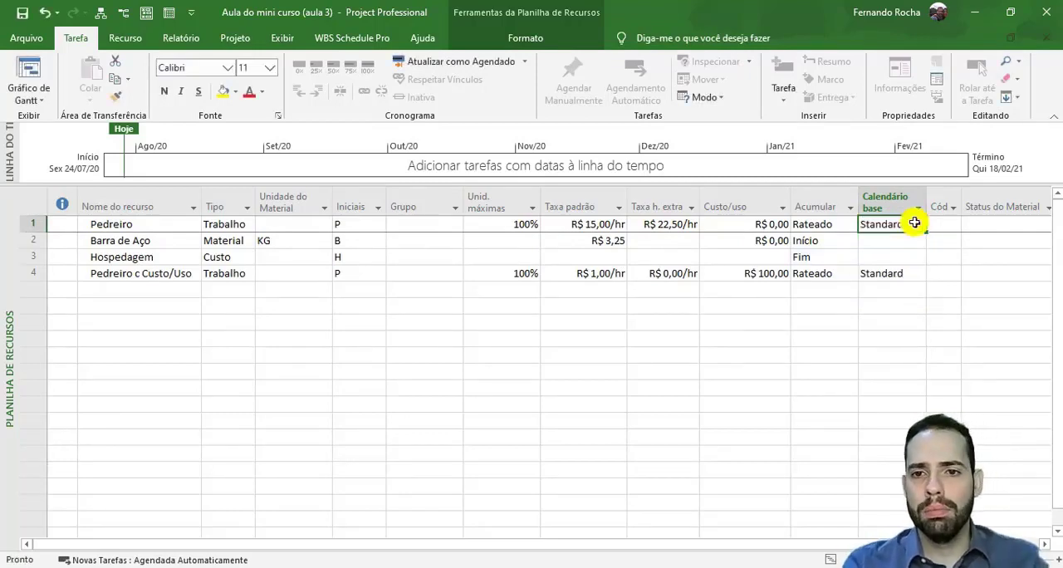
# - Widen the Código column so that its full heading can be read
pyautogui.click(952, 219)
pyautogui.moveTo(961, 206); pyautogui.dragTo(974, 207)
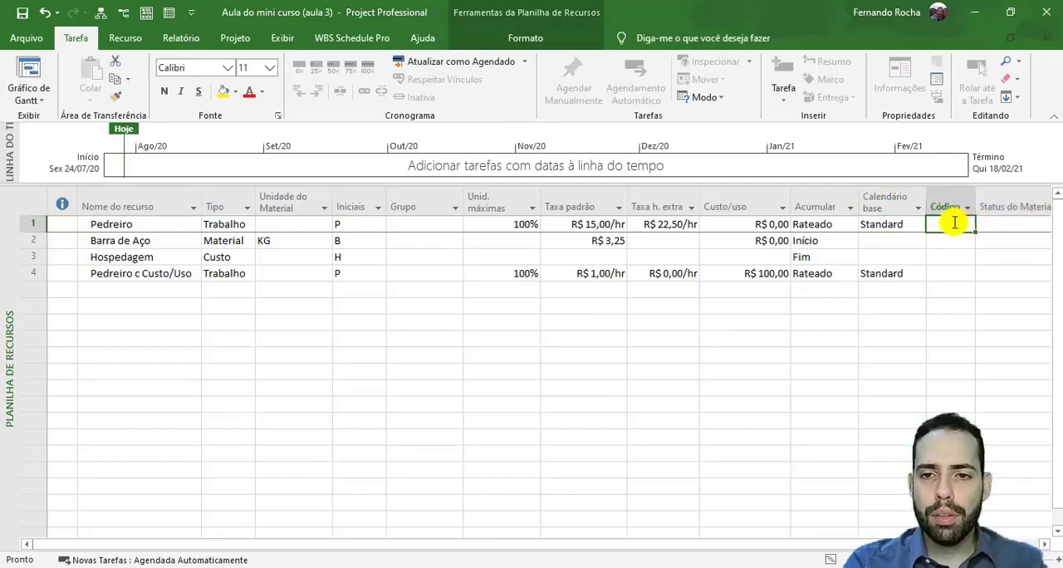
pyautogui.click(951, 273)
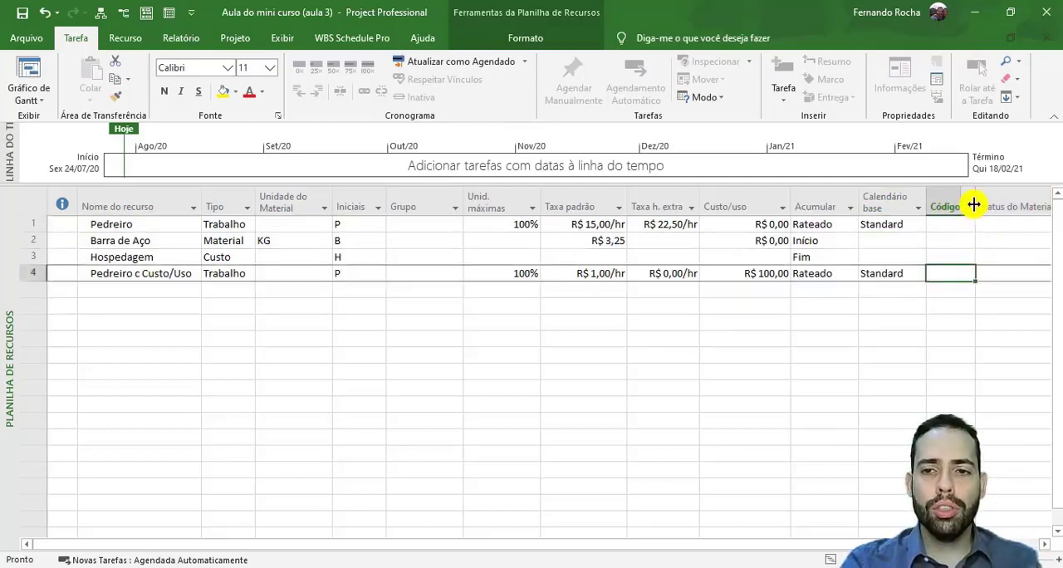
# - Narrow the Código, Taxa padrão and Grupo columns to make room for the Status do Material column
pyautogui.moveTo(974, 205); pyautogui.dragTo(957, 204)
pyautogui.click(996, 225)
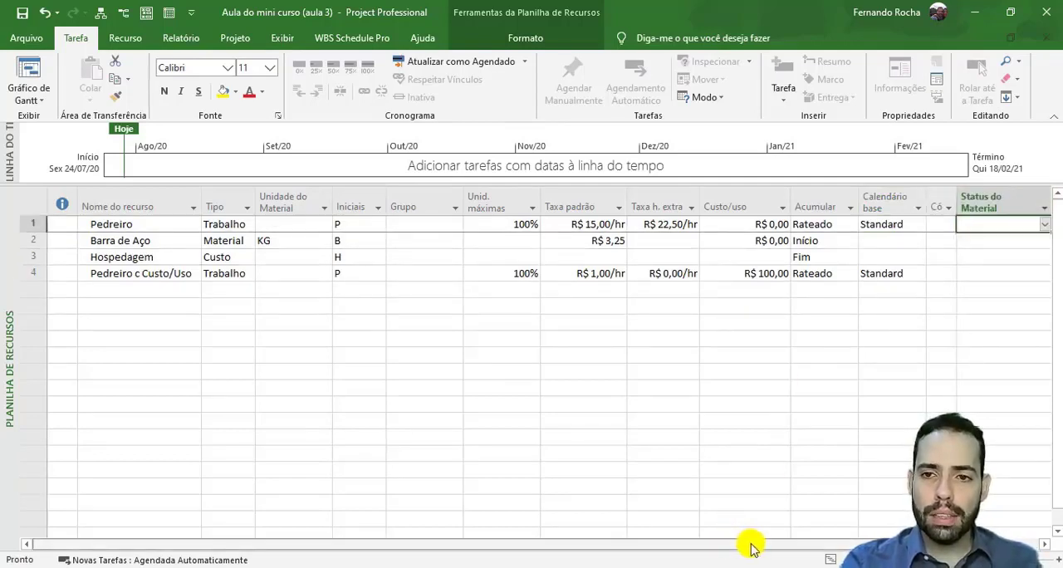
pyautogui.moveTo(627, 196); pyautogui.dragTo(612, 198)
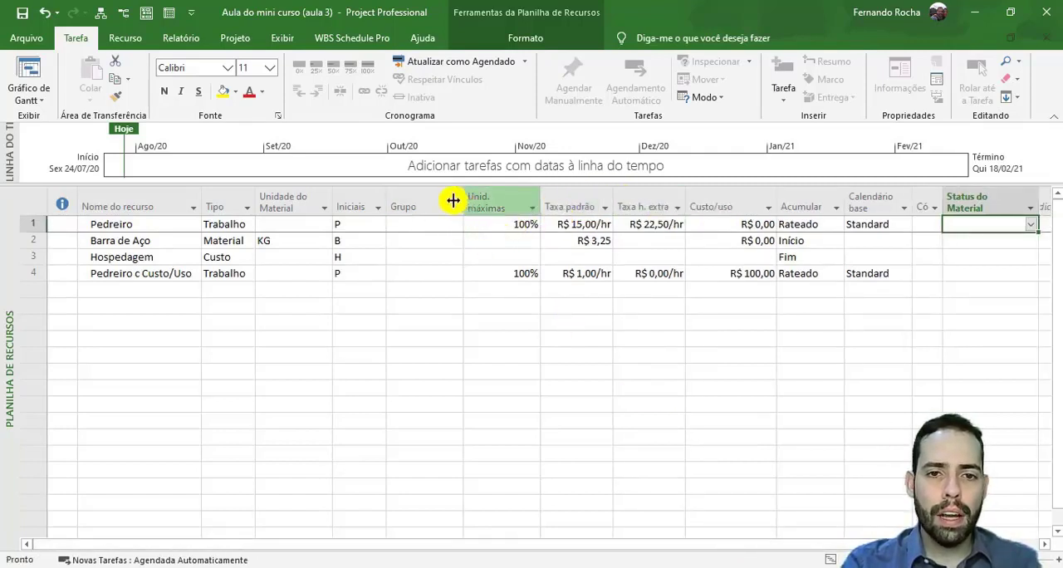
pyautogui.moveTo(453, 200); pyautogui.dragTo(425, 202)
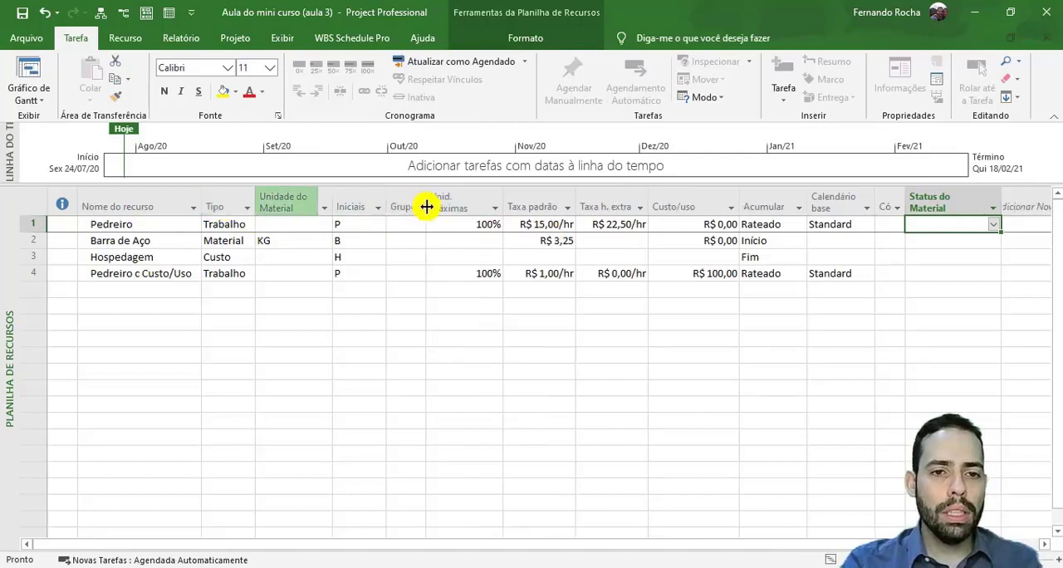
# - Set the Status do Material of the Barra de Aço resource to Já foi solicitado
pyautogui.click(959, 307)
pyautogui.click(945, 256)
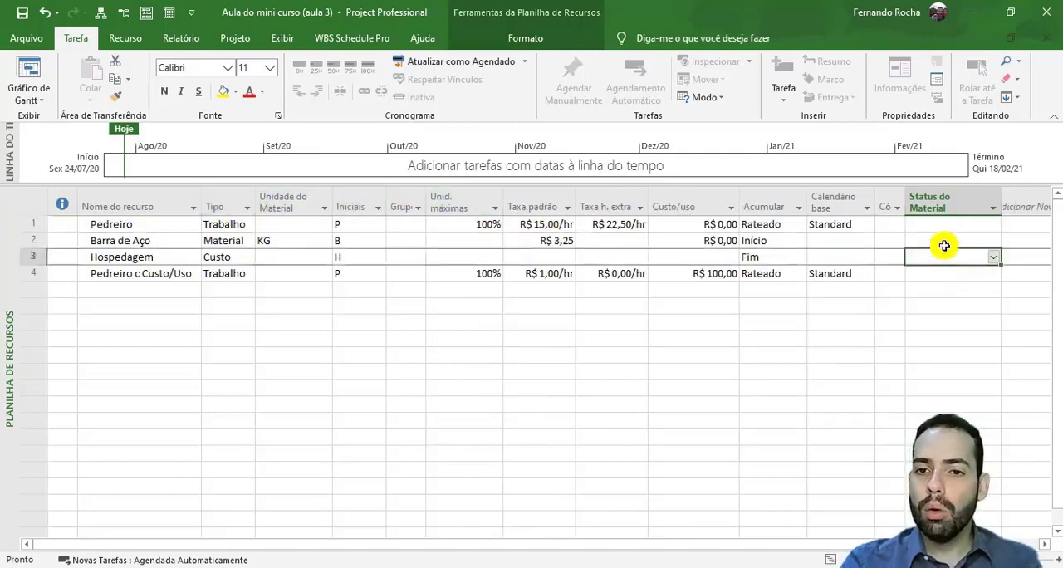
pyautogui.click(946, 225)
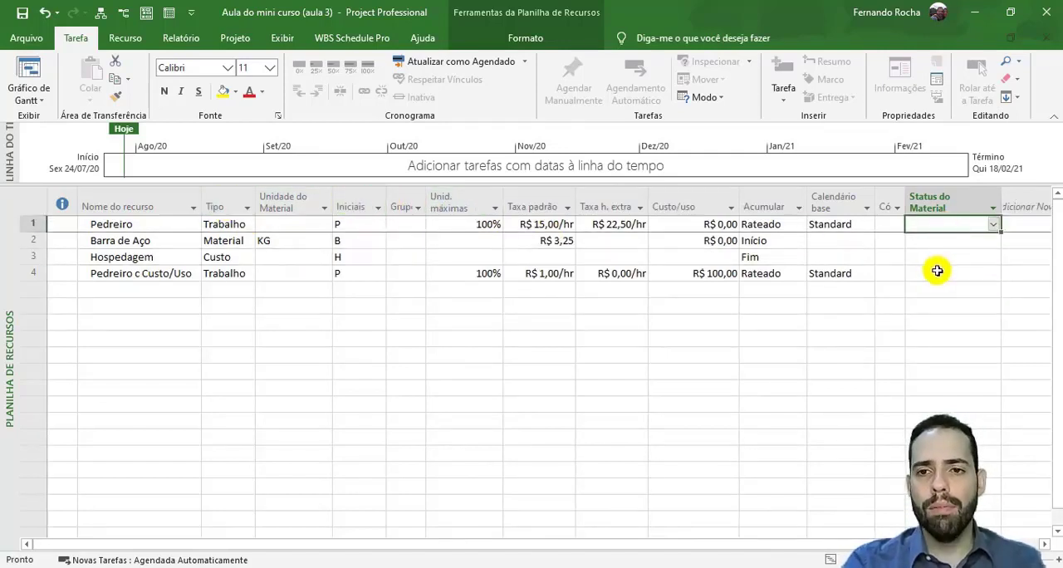
pyautogui.click(944, 240)
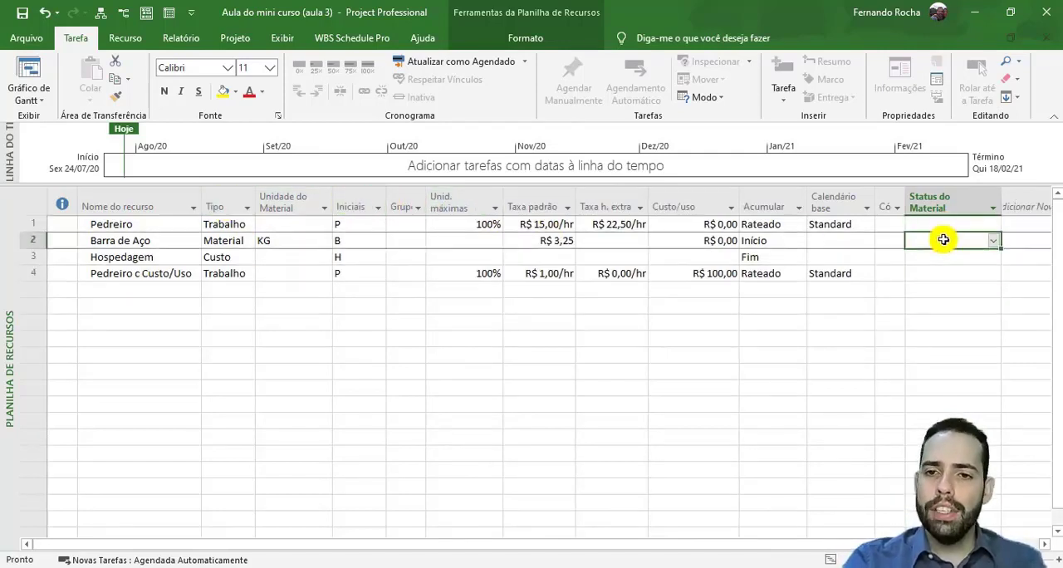
pyautogui.click(995, 242)
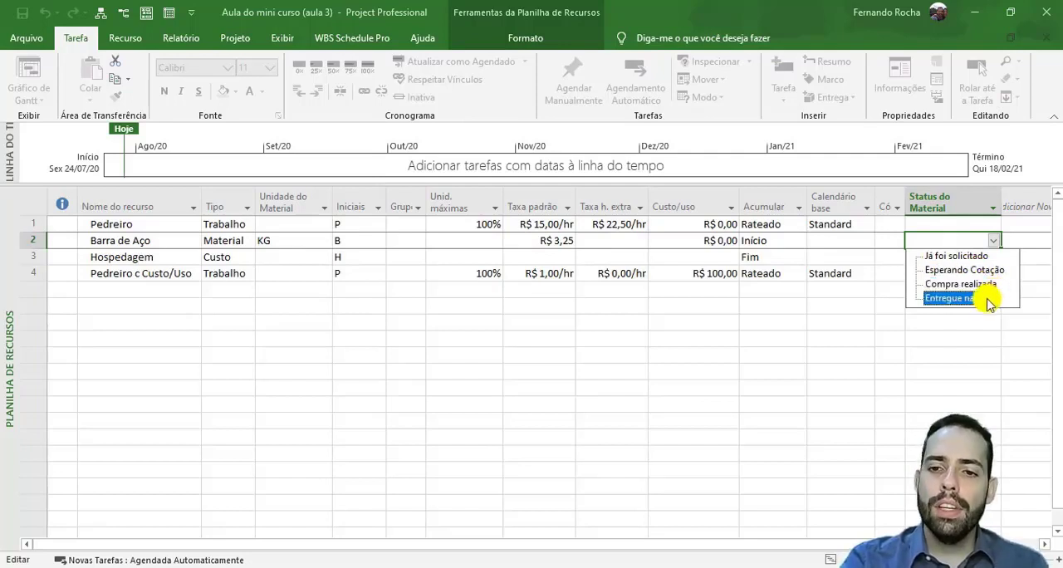
pyautogui.click(882, 280)
pyautogui.click(993, 241)
pyautogui.click(968, 256)
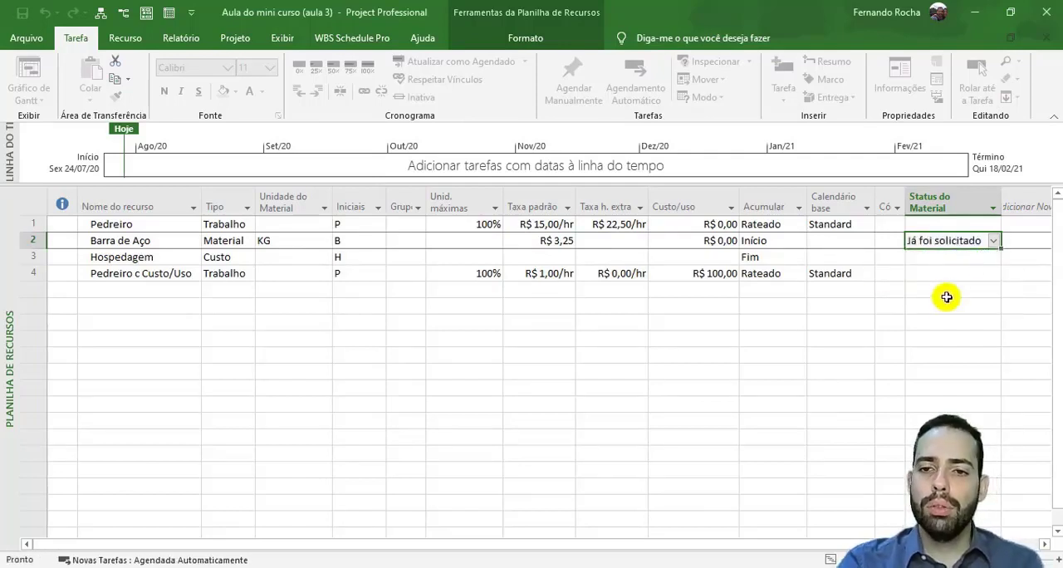
pyautogui.click(945, 300)
pyautogui.click(963, 240)
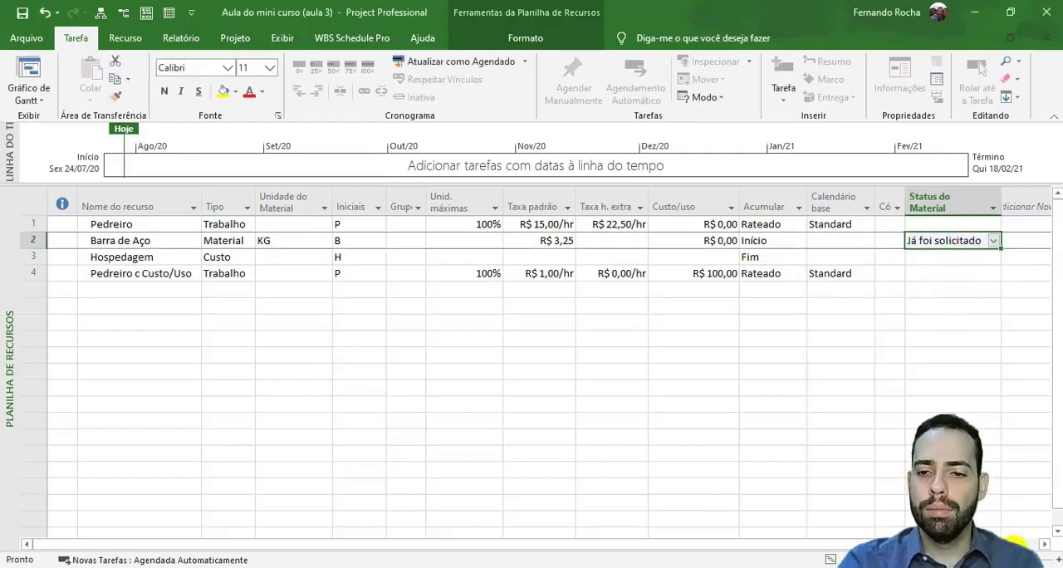
# - Examine the placeholder for adding a new column and review the completed rows of the resource sheet
pyautogui.click(1044, 544)
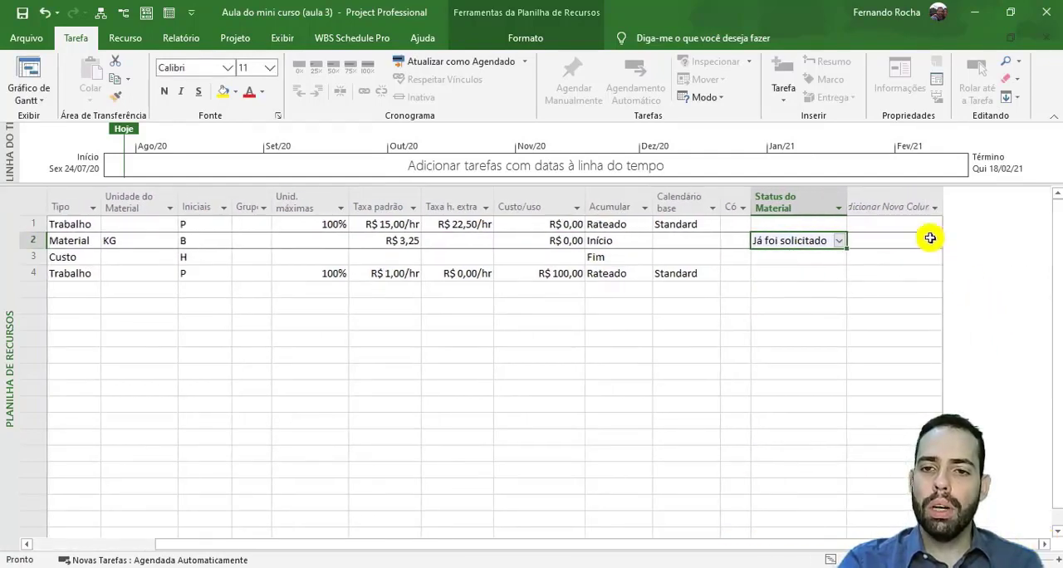
pyautogui.click(907, 209)
pyautogui.click(806, 323)
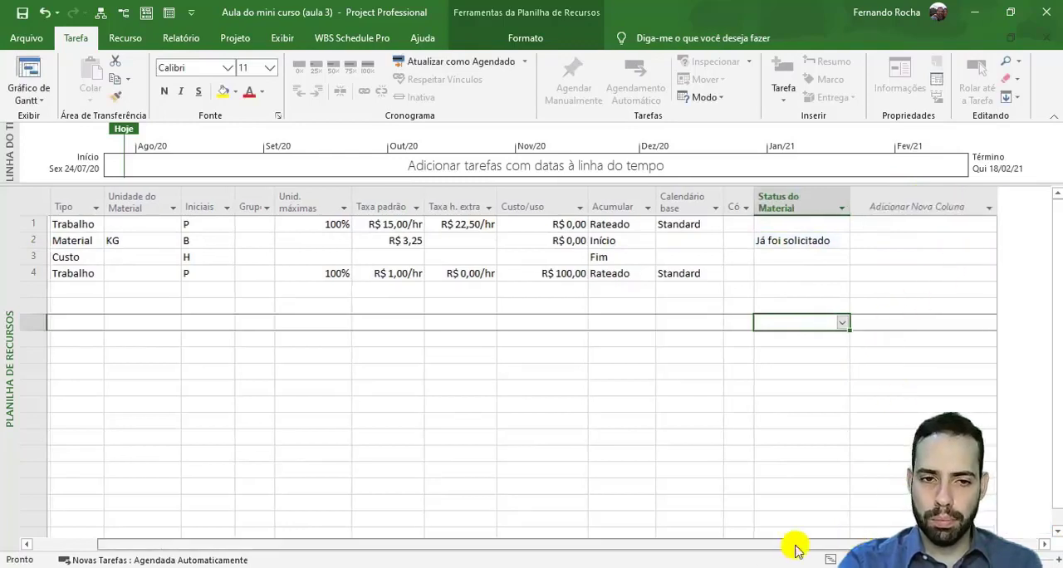
pyautogui.moveTo(797, 545); pyautogui.dragTo(584, 524)
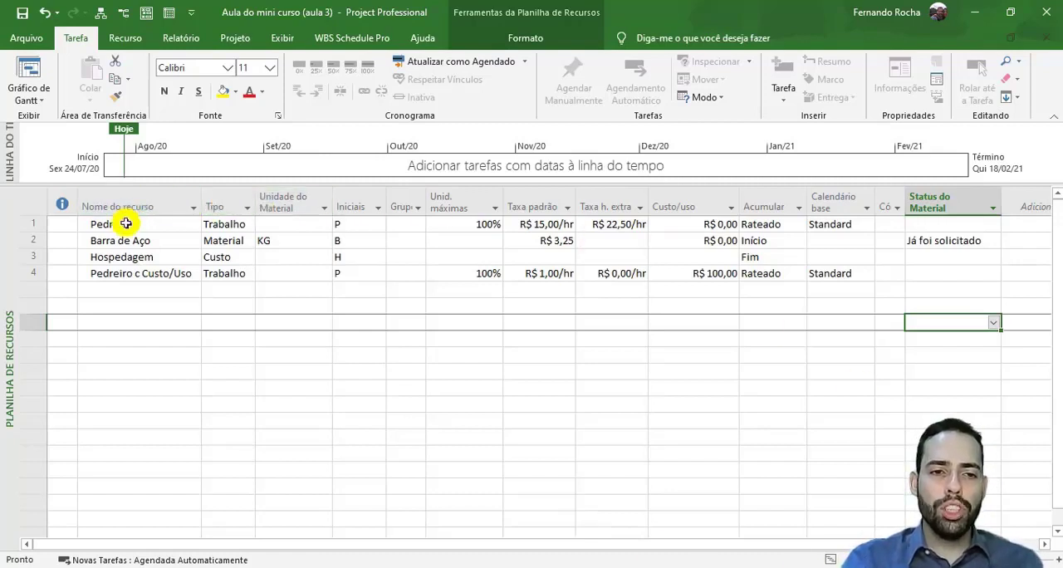
pyautogui.moveTo(130, 225); pyautogui.dragTo(985, 287)
pyautogui.click(729, 387)
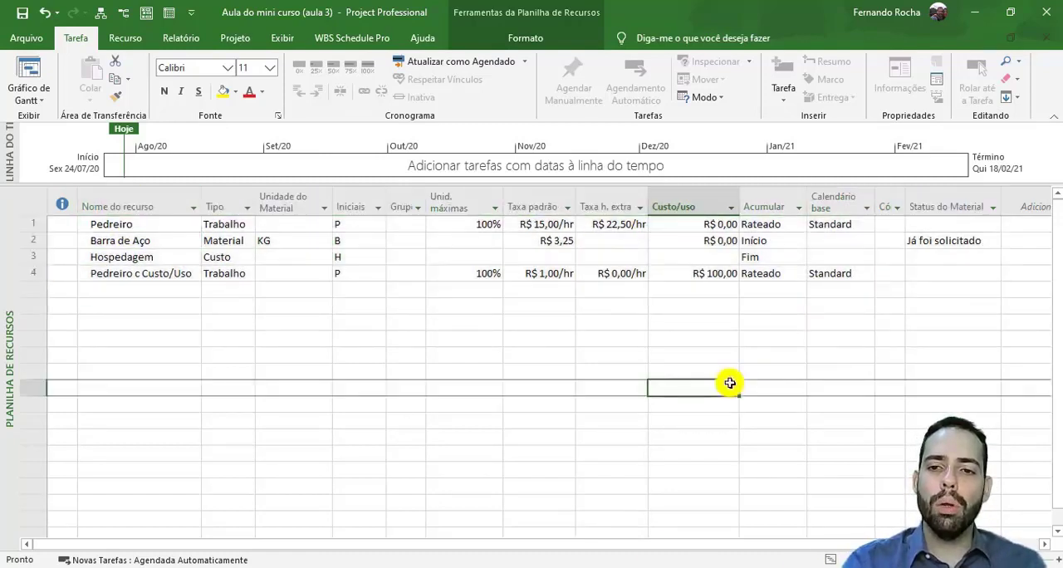
# - In the Gantt chart, add Tarefa A, Tarefa B, Tarefa C and Tarefa D below the existing tasks, each with a duration of 5 days
pyautogui.click(48, 77)
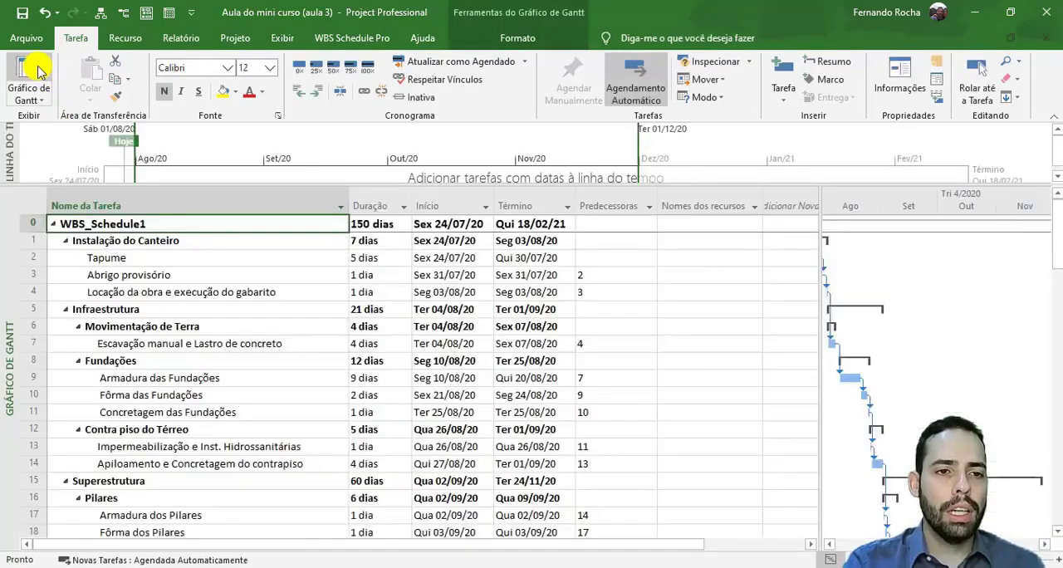
pyautogui.scroll(-15, 137, 333)
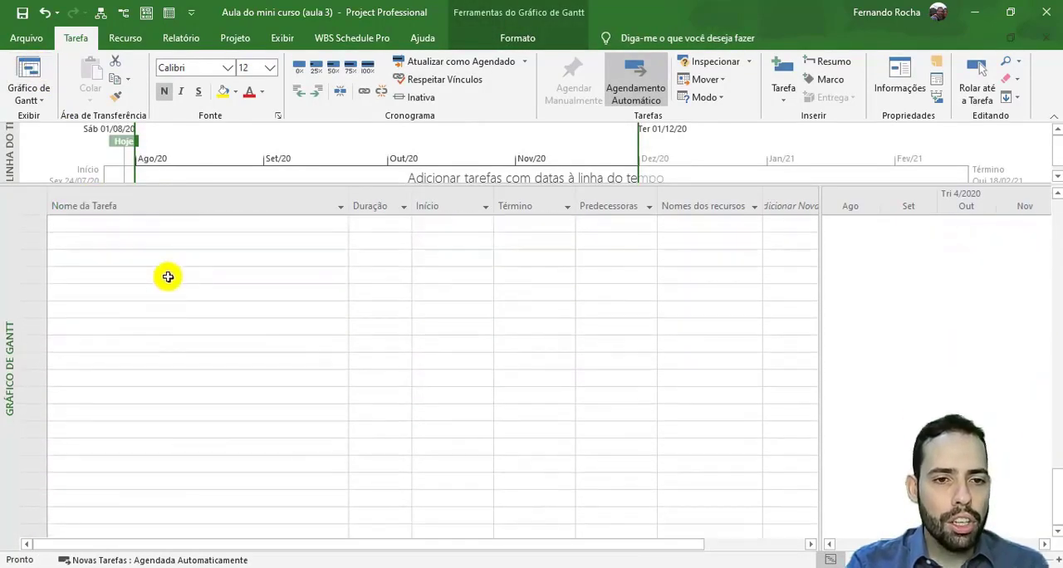
pyautogui.click(168, 276)
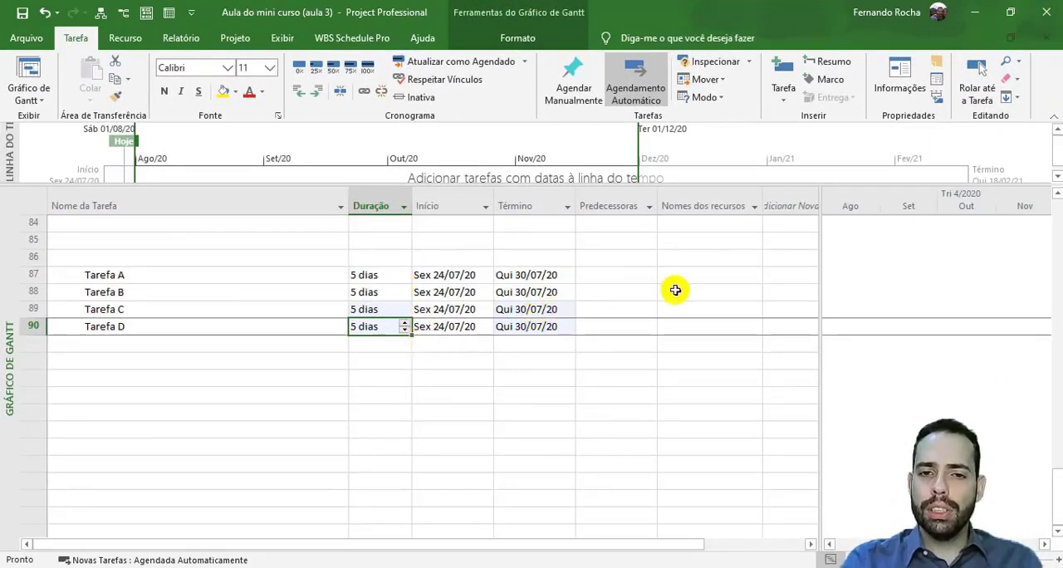
# - Assign the Barra de Aço resource to Tarefa A in the task table and widen the Nomes dos recursos column
pyautogui.click(699, 278)
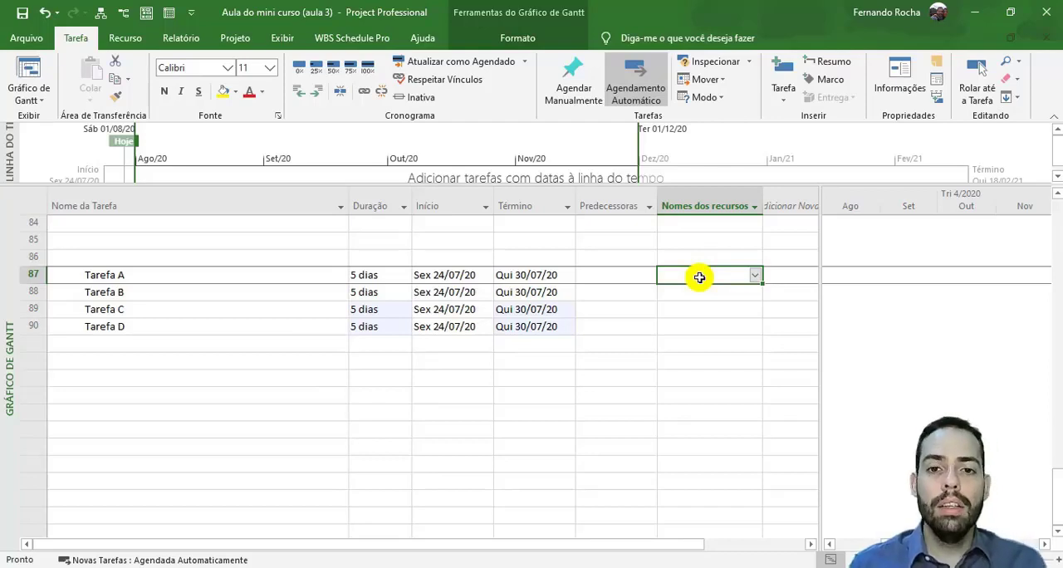
pyautogui.click(755, 275)
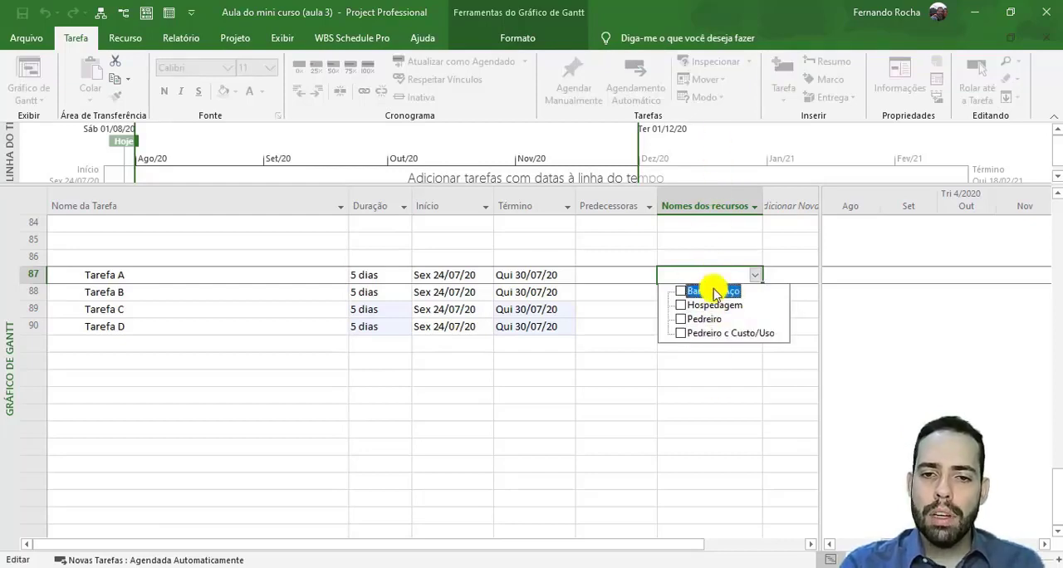
pyautogui.click(688, 450)
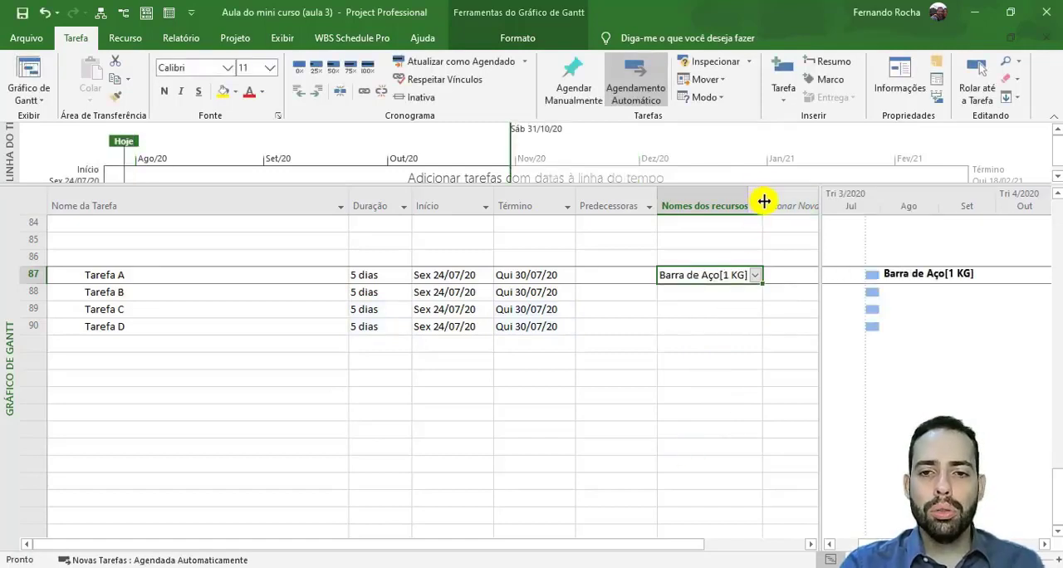
pyautogui.moveTo(764, 199); pyautogui.dragTo(790, 208)
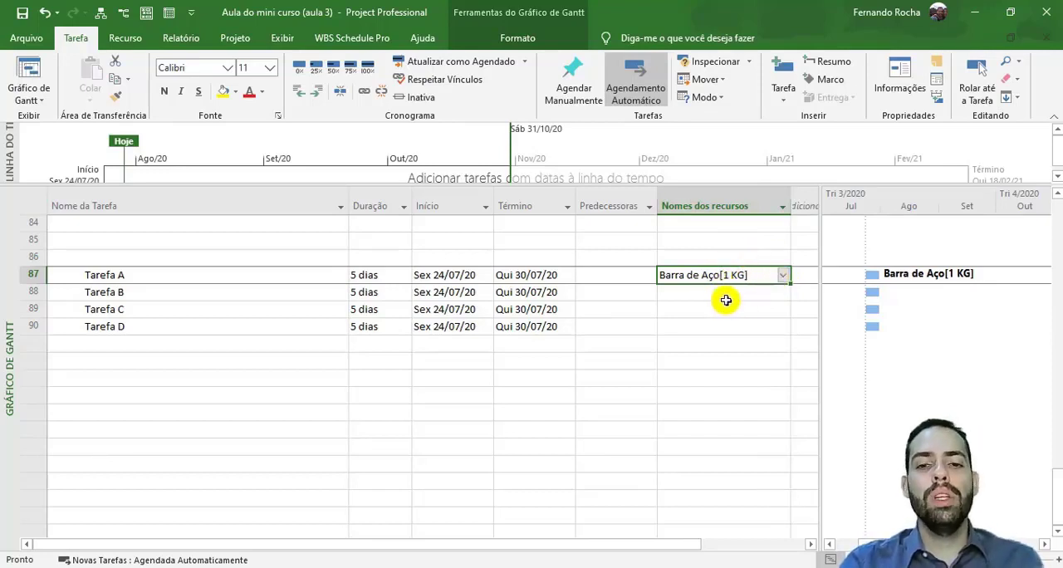
# - Check the resource list of Tarefa A and clear its Barra de Aço assignment
pyautogui.click(782, 275)
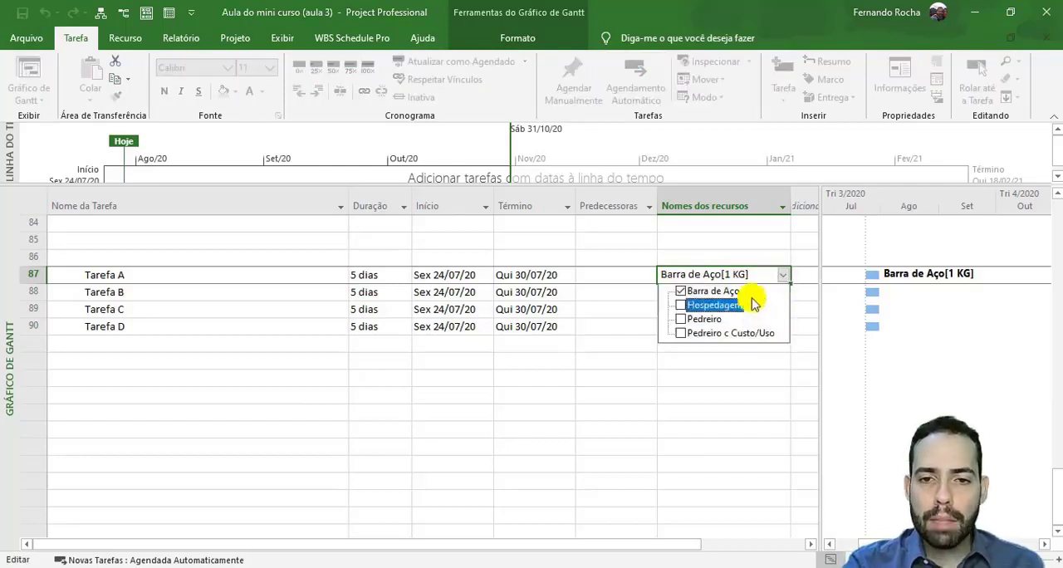
pyautogui.click(776, 247)
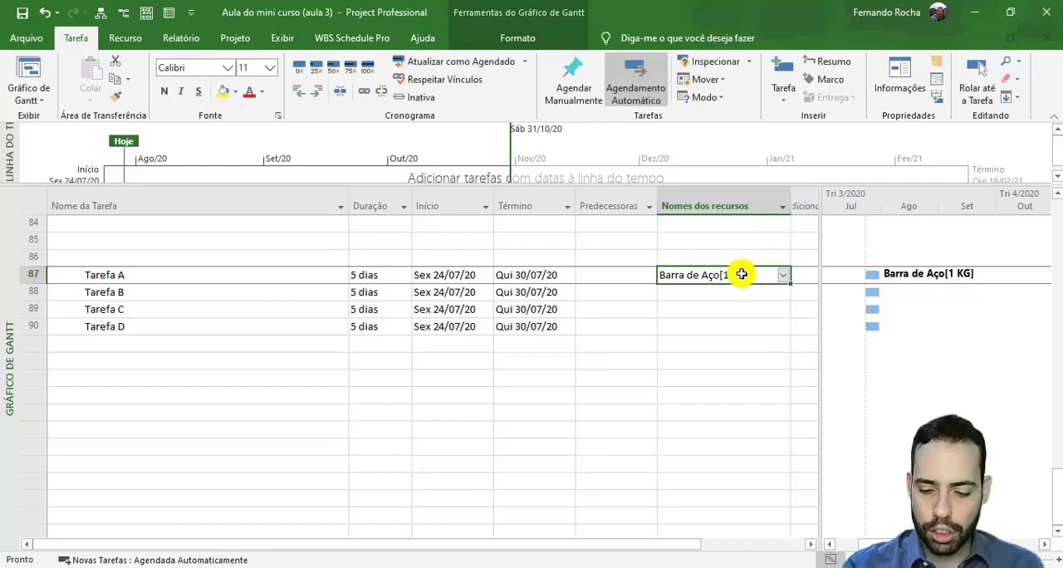
pyautogui.press('Delete')
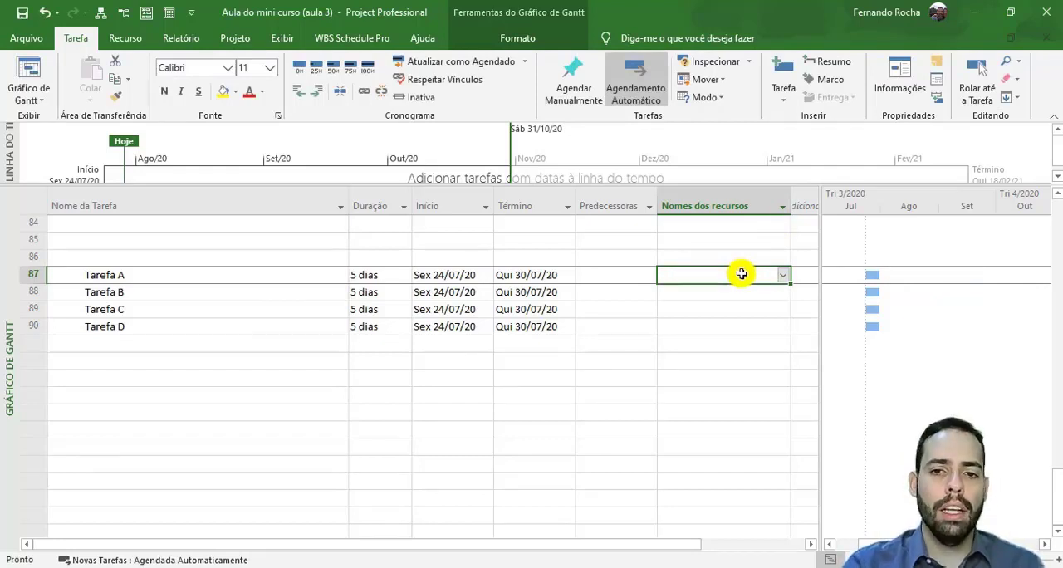
# - Assign the Barra de Aço resource to Tarefa A in its task information, with 50 KG as the units
pyautogui.click(308, 275)
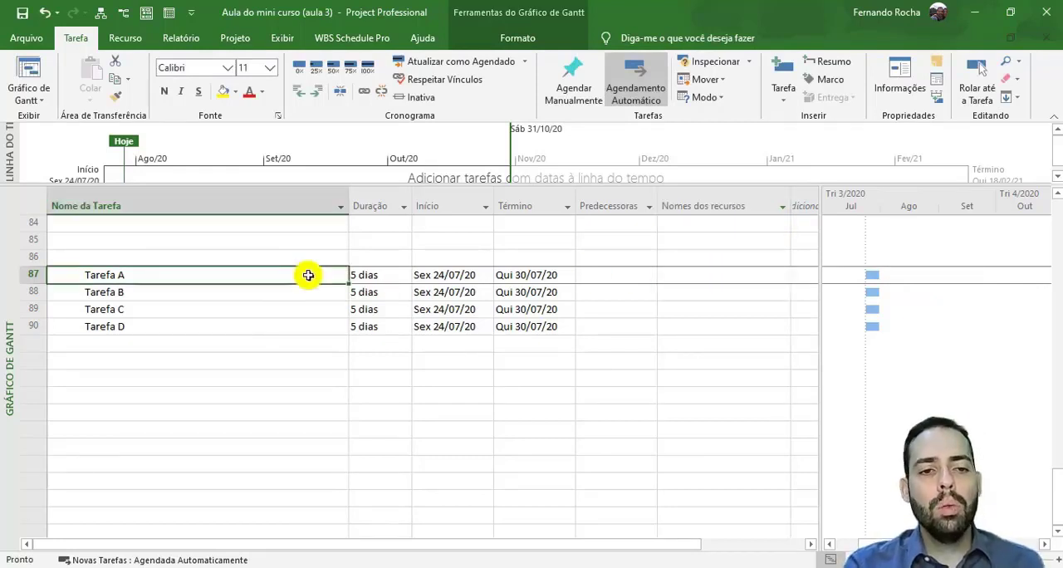
pyautogui.doubleClick(204, 274)
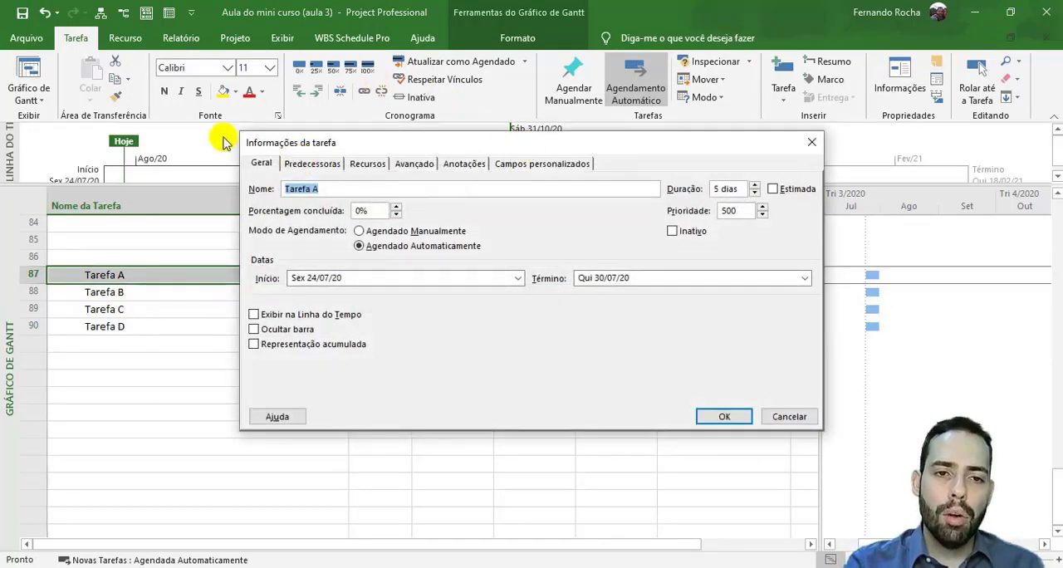
pyautogui.click(370, 164)
pyautogui.click(362, 235)
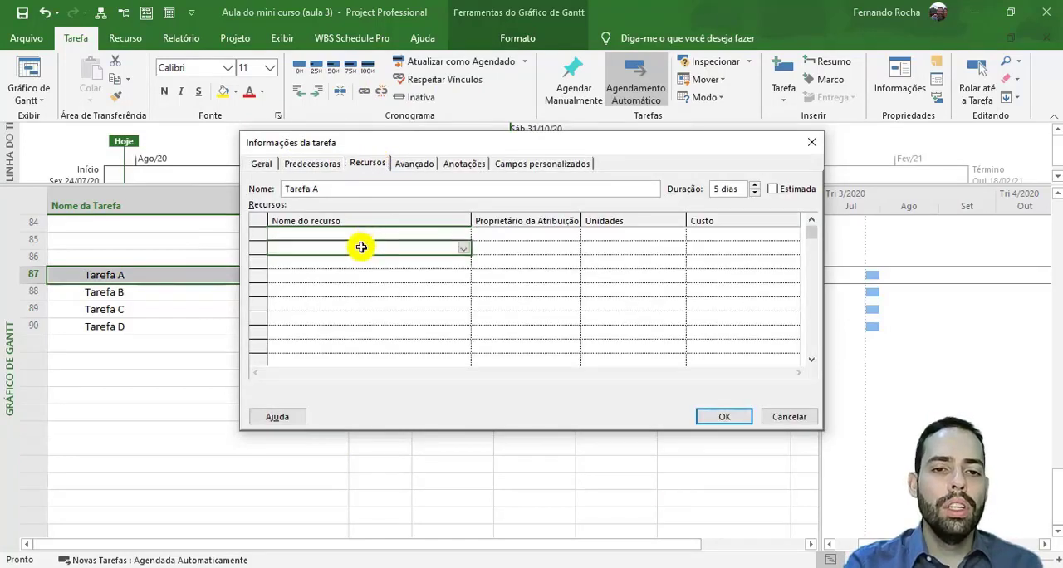
pyautogui.click(463, 235)
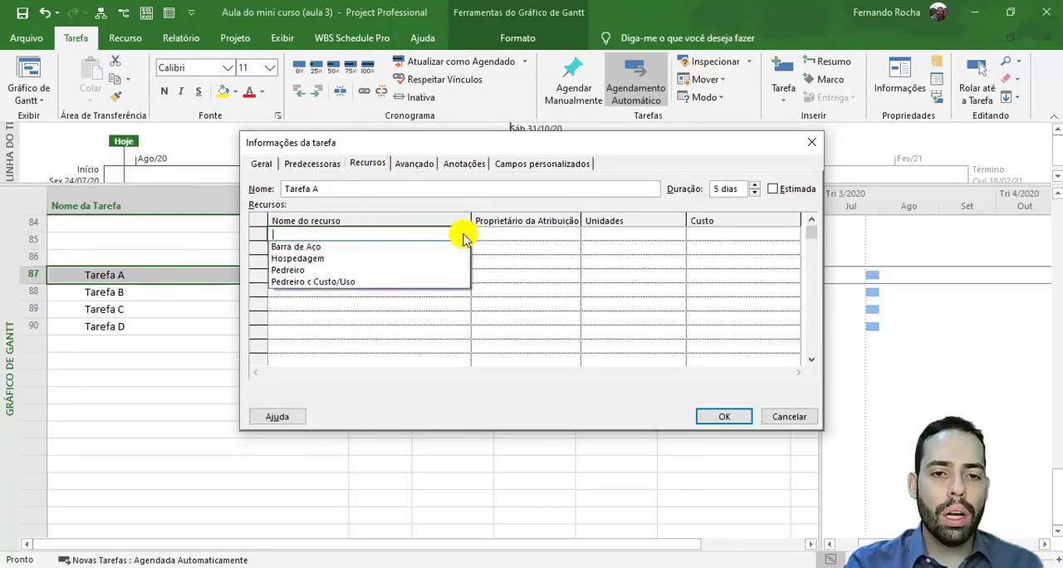
pyautogui.click(338, 246)
pyautogui.click(649, 242)
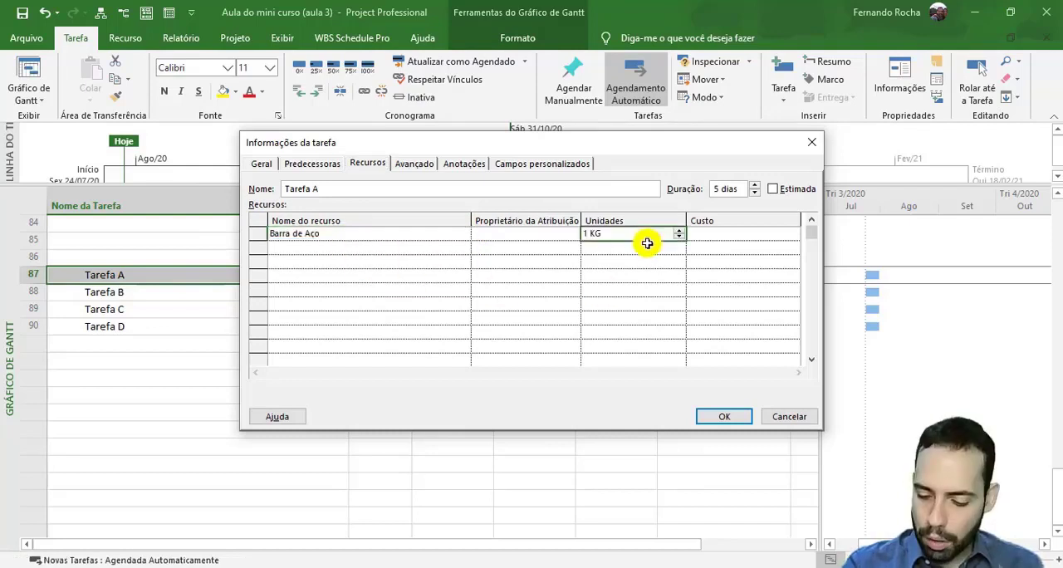
pyautogui.write('50')
pyautogui.click(662, 252)
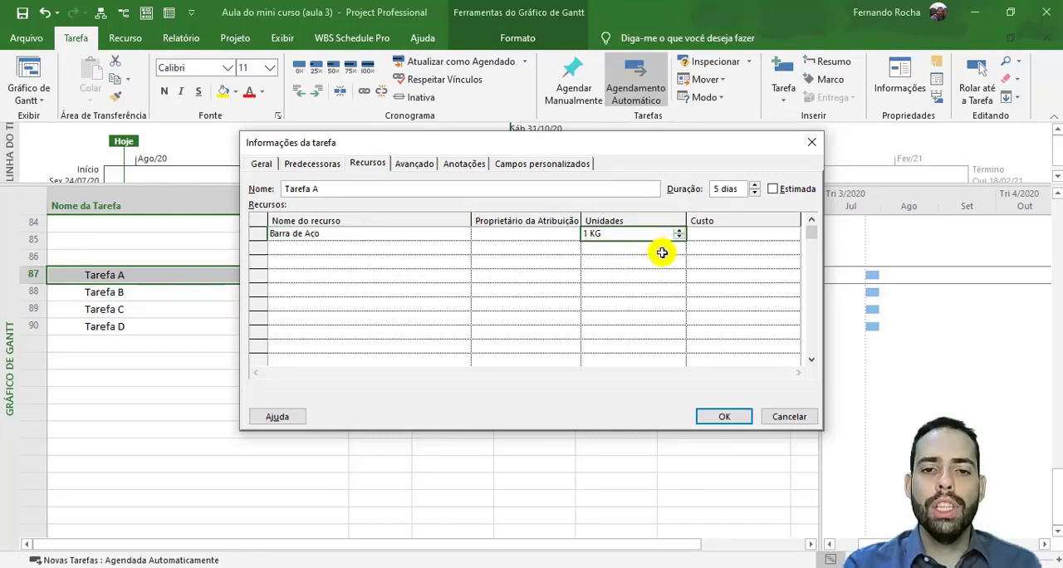
pyautogui.click(654, 230)
# - Add Pedreiro as a second resource of Tarefa A and apply the assignments
pyautogui.click(366, 248)
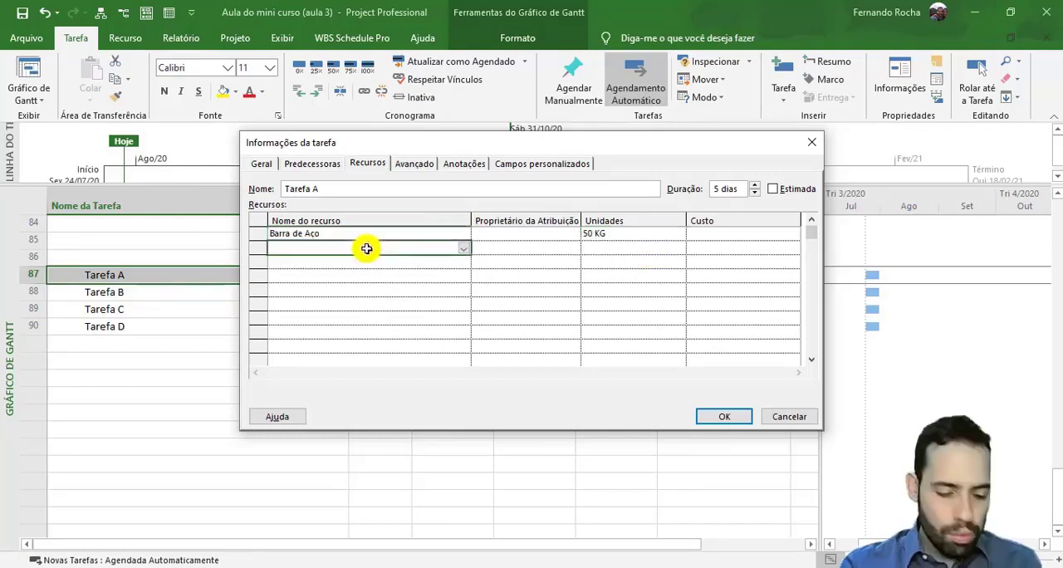
pyautogui.write('Pedreiro')
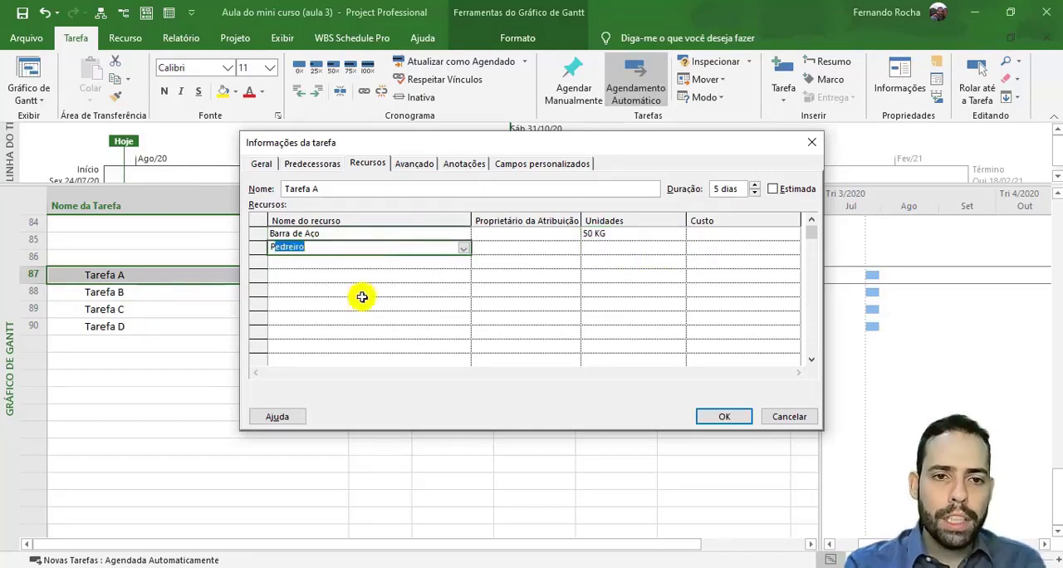
pyautogui.click(361, 296)
pyautogui.click(640, 247)
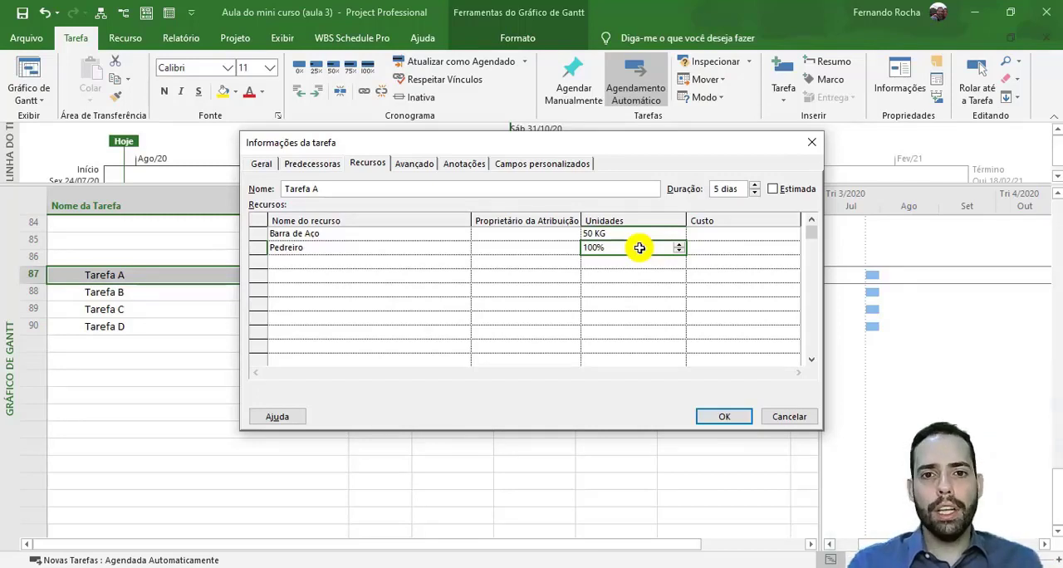
pyautogui.click(742, 422)
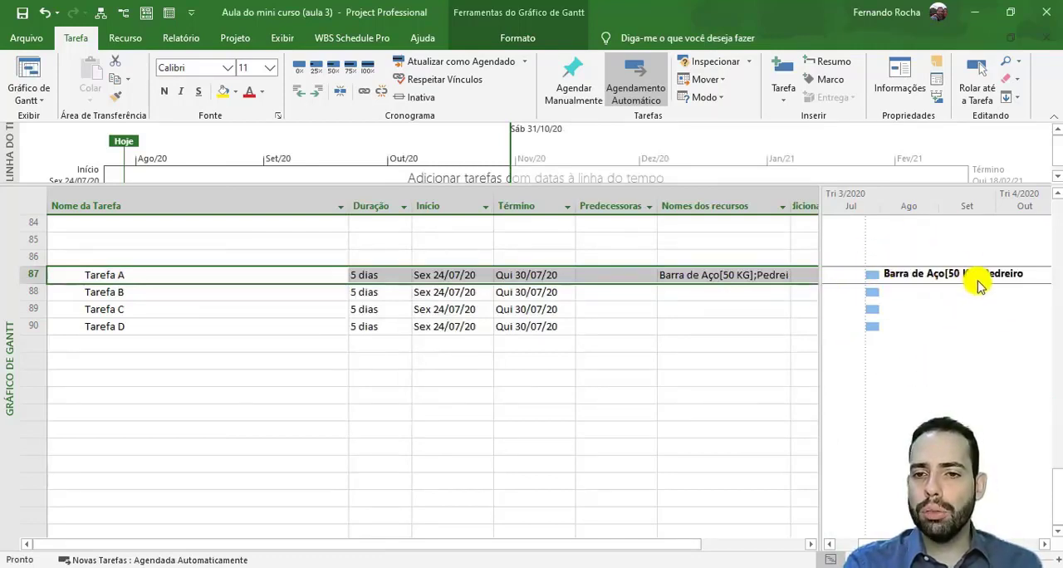
# - Assign the Pedreiro c Custo/Uso resource to Tarefa B in its task information
pyautogui.click(751, 342)
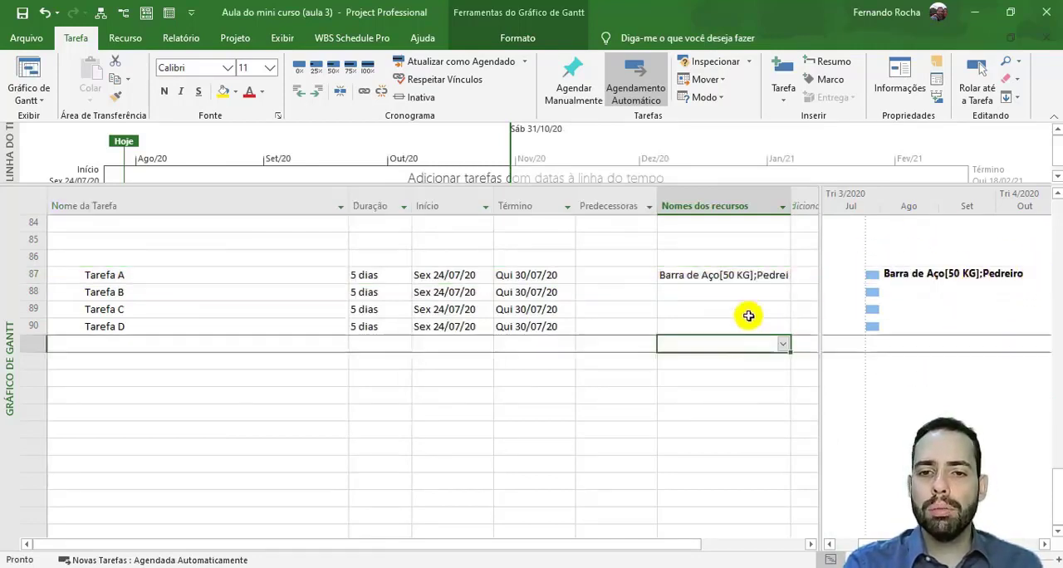
pyautogui.click(745, 293)
pyautogui.click(310, 293)
pyautogui.doubleClick(310, 293)
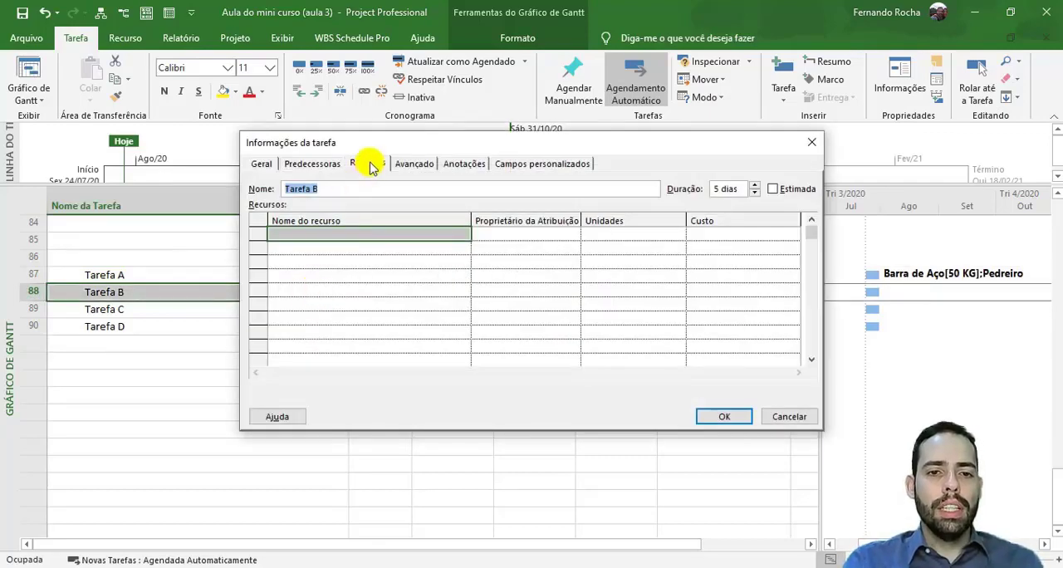
pyautogui.click(370, 167)
pyautogui.click(371, 233)
pyautogui.click(369, 261)
pyautogui.click(370, 236)
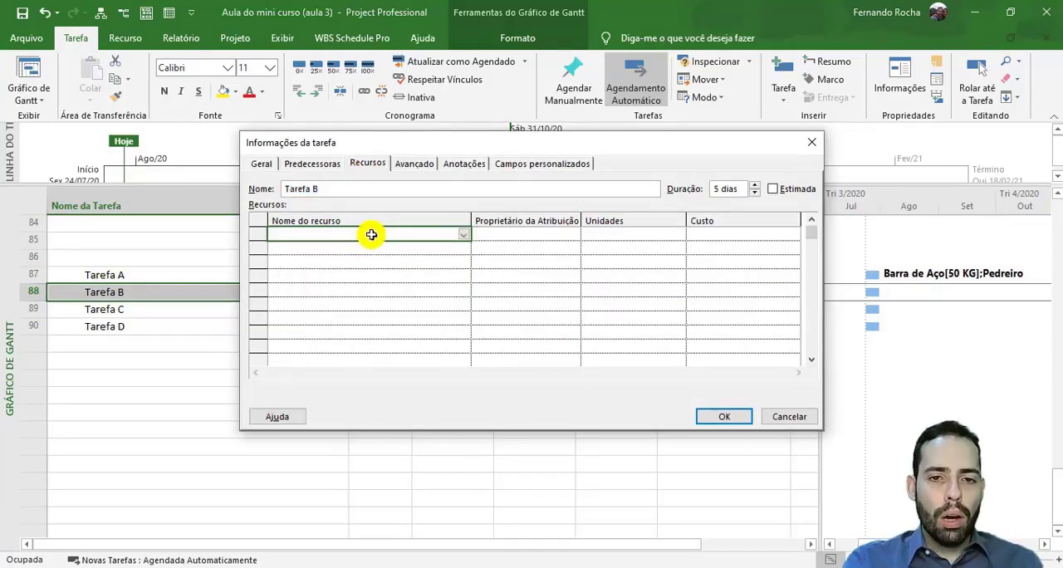
pyautogui.click(461, 234)
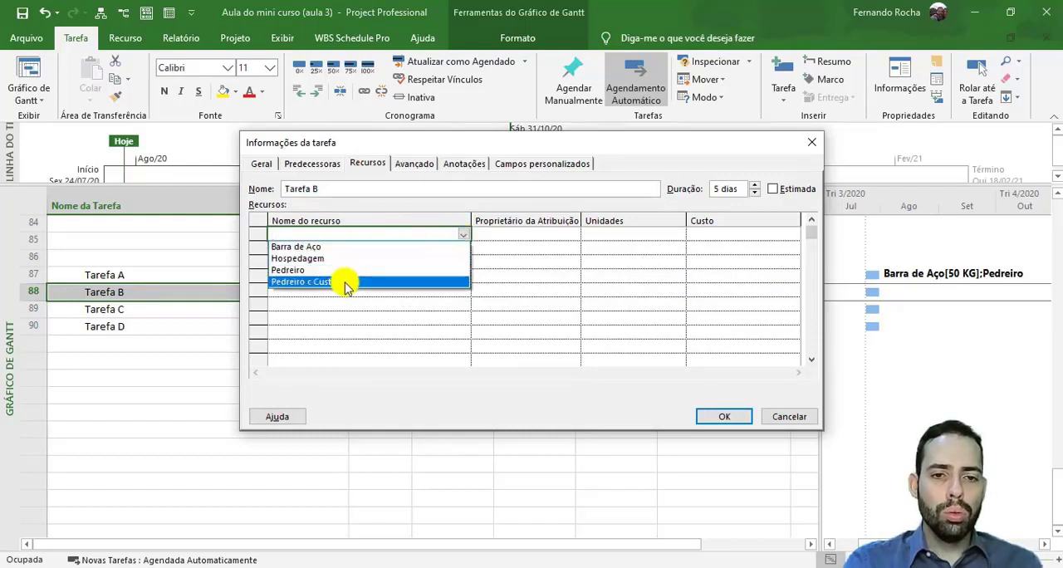
pyautogui.click(347, 282)
pyautogui.click(673, 235)
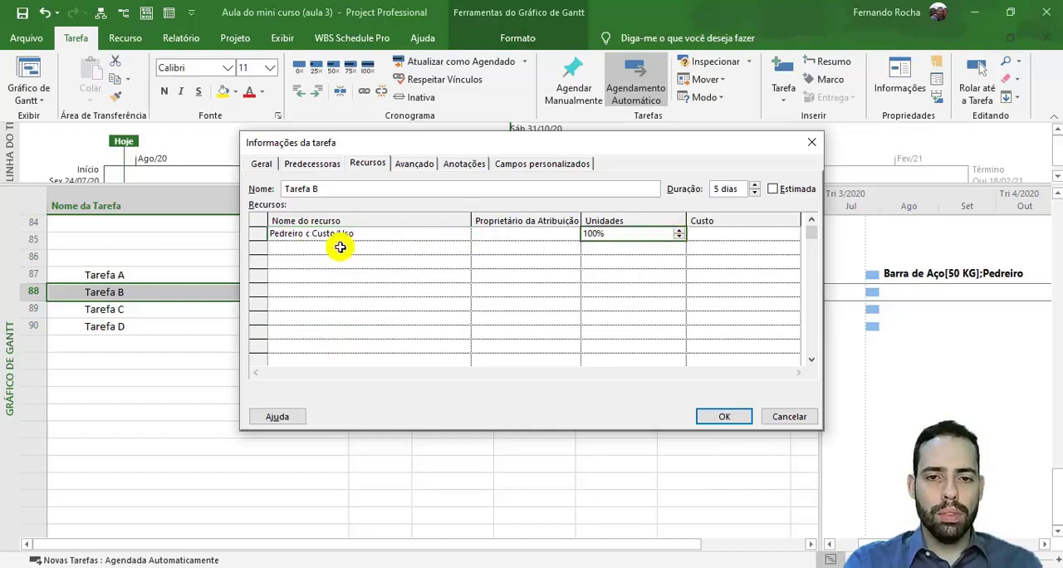
# - Add Hospedagem as a second resource of Tarefa B with a cost of R$ 500,00 and apply the assignments
pyautogui.click(338, 249)
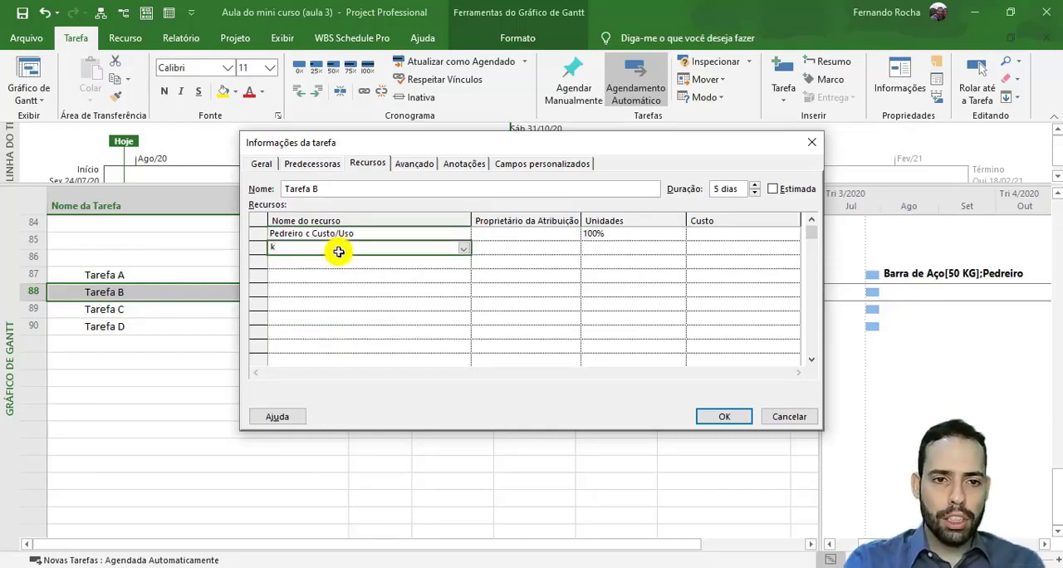
pyautogui.click(613, 249)
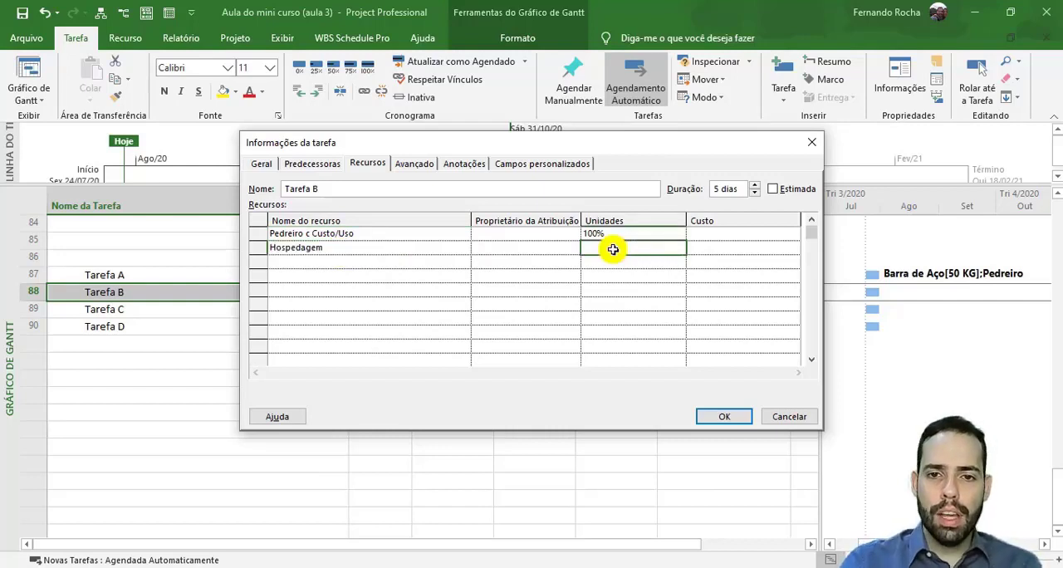
pyautogui.click(712, 248)
pyautogui.write('50')
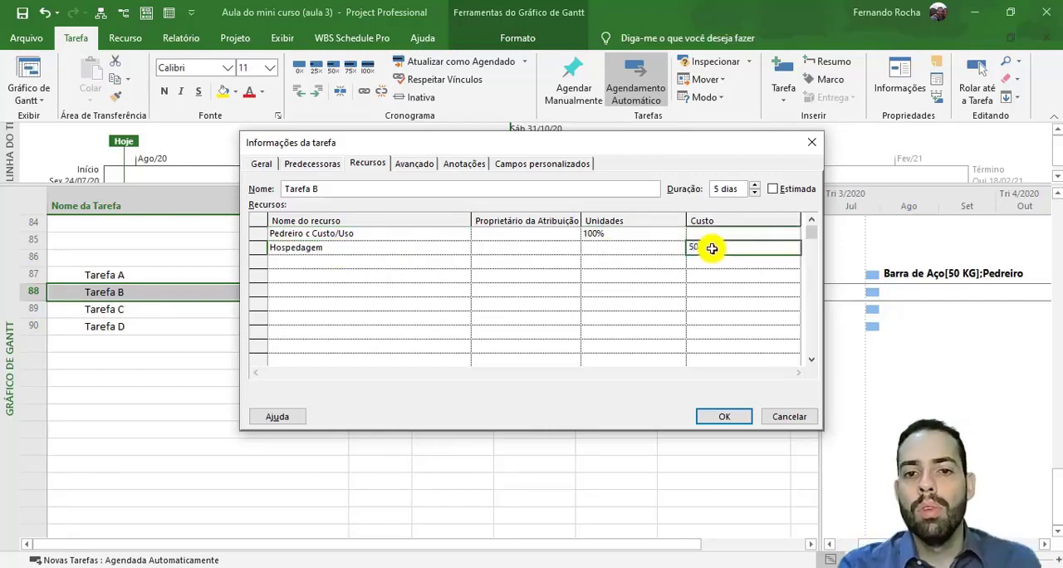
pyautogui.write('0')
pyautogui.click(631, 248)
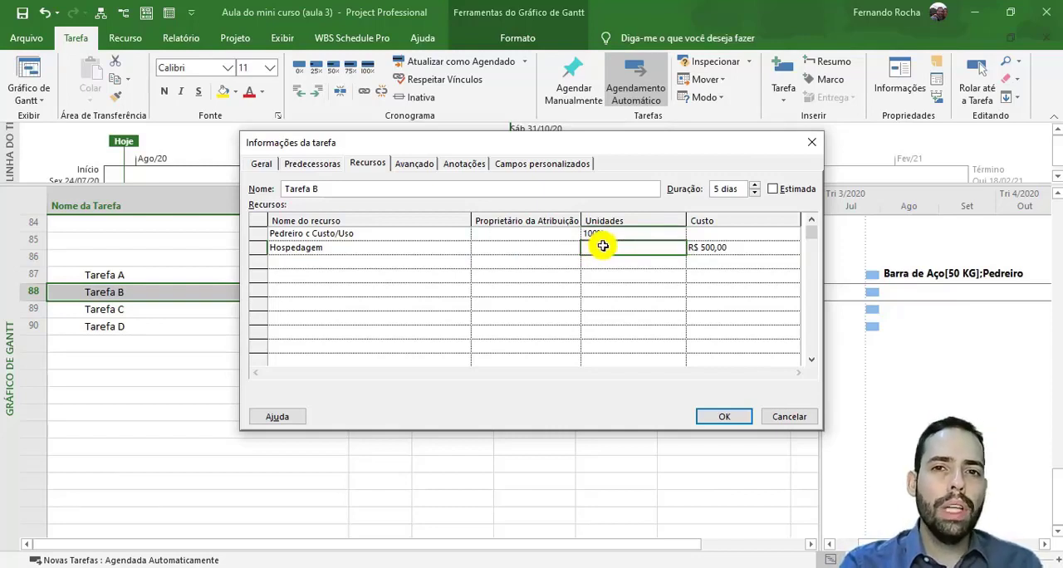
pyautogui.click(742, 253)
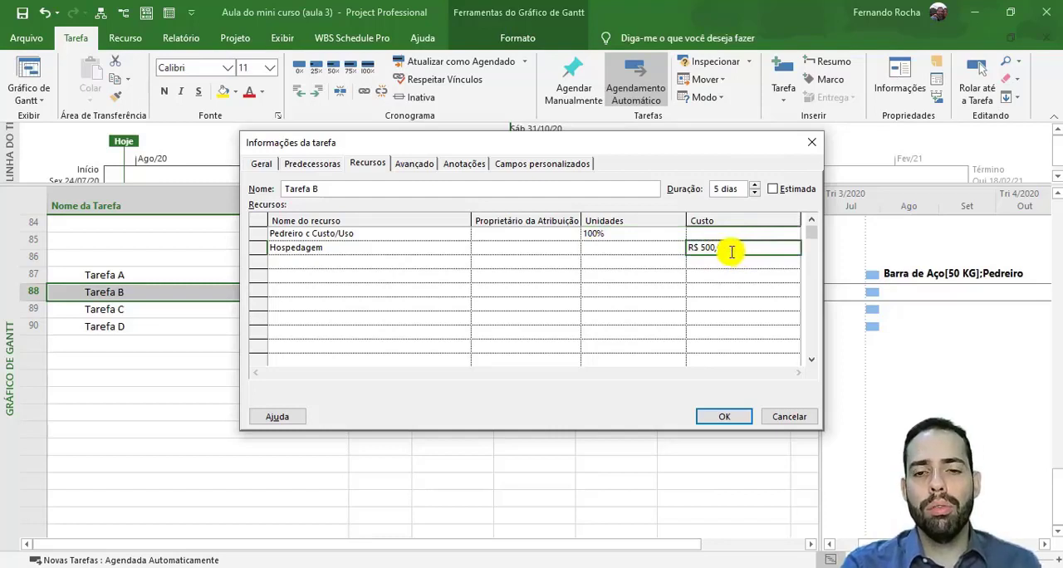
pyautogui.write('00')
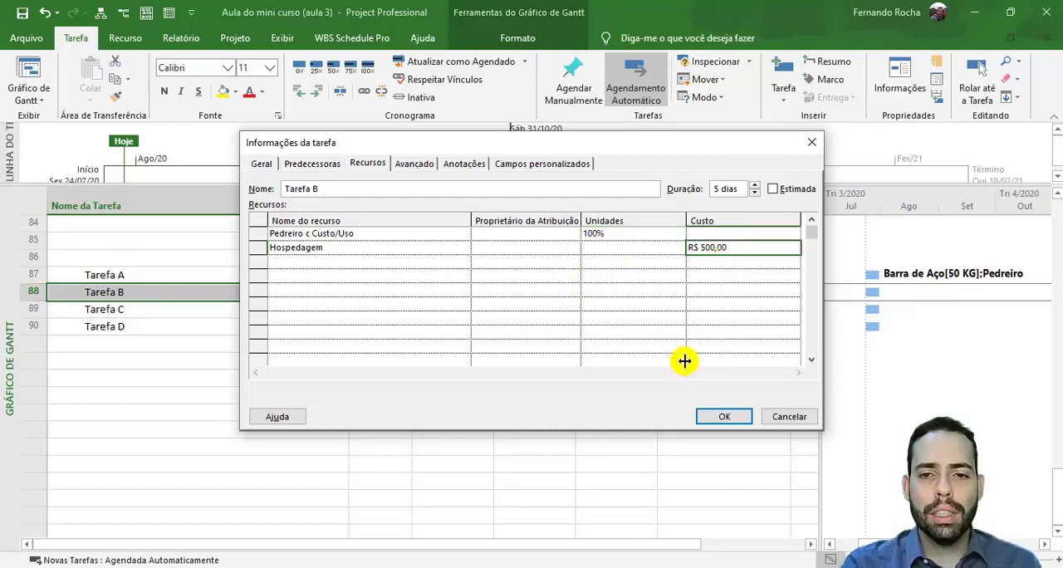
pyautogui.press('Up')
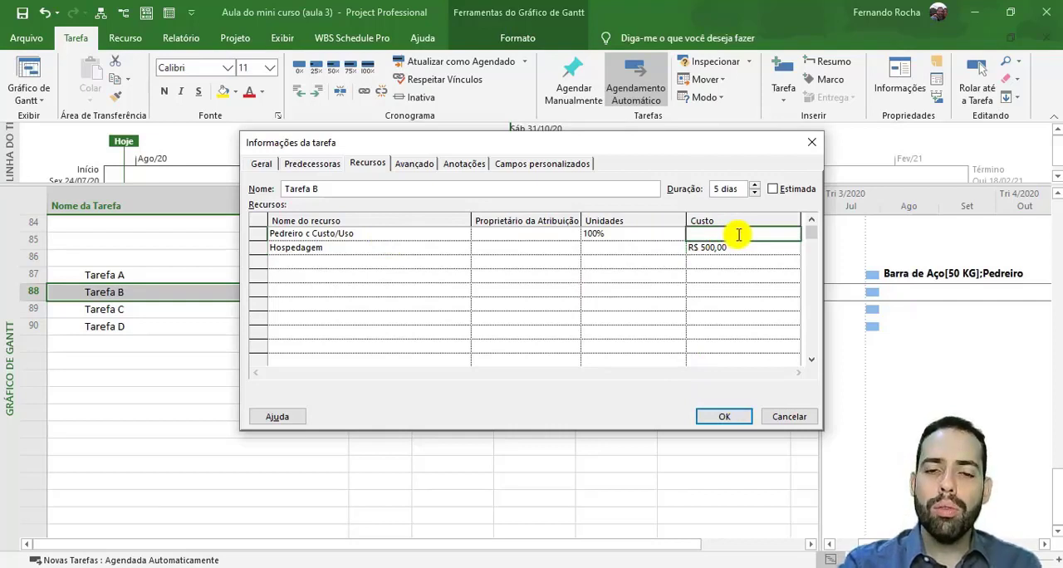
pyautogui.click(392, 232)
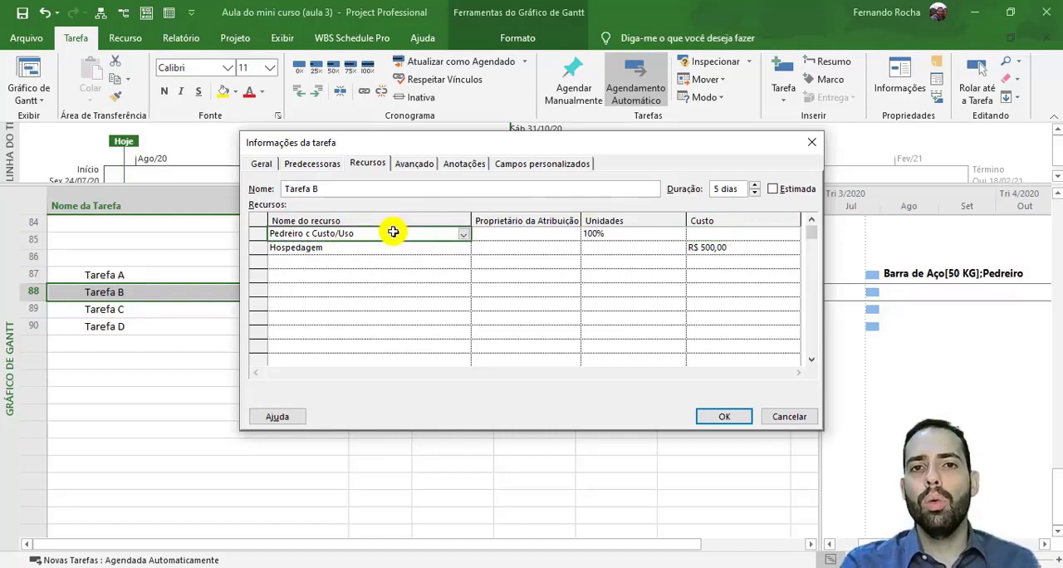
pyautogui.click(765, 235)
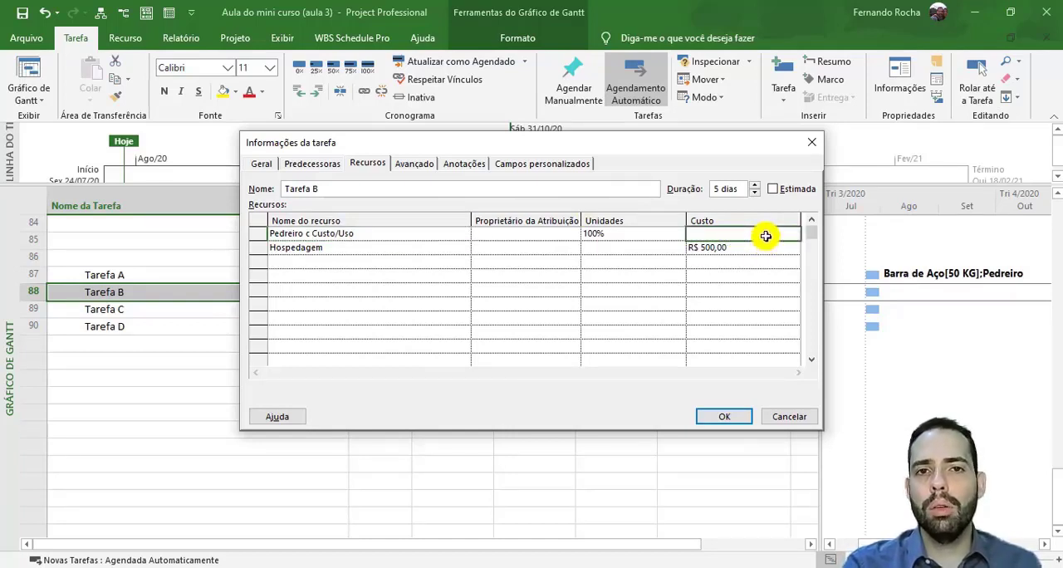
pyautogui.click(723, 416)
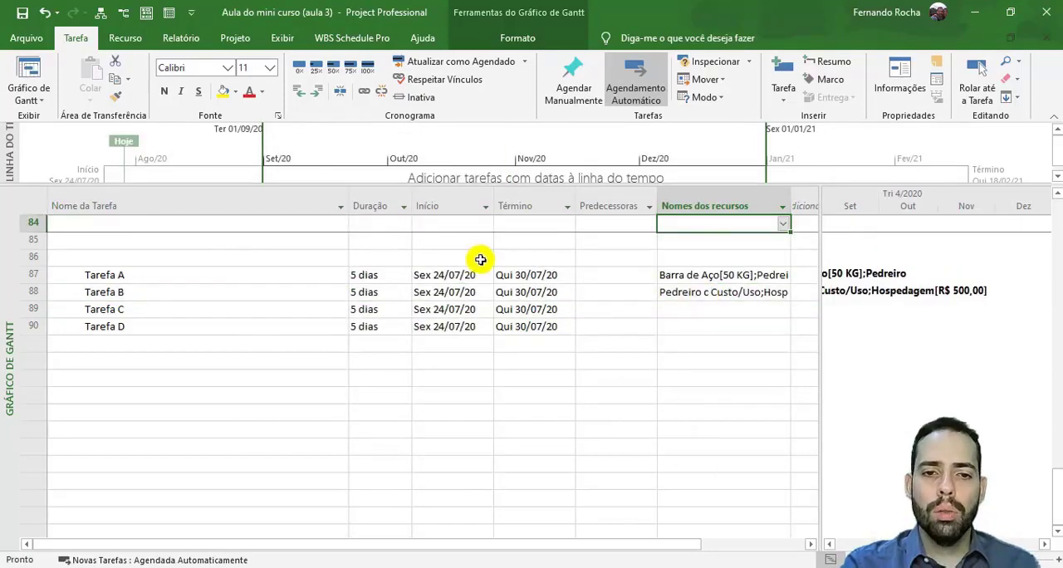
# - Move the Nomes dos recursos column so it directly follows Duração, and return to the sample tasks
pyautogui.click(464, 258)
pyautogui.click(460, 277)
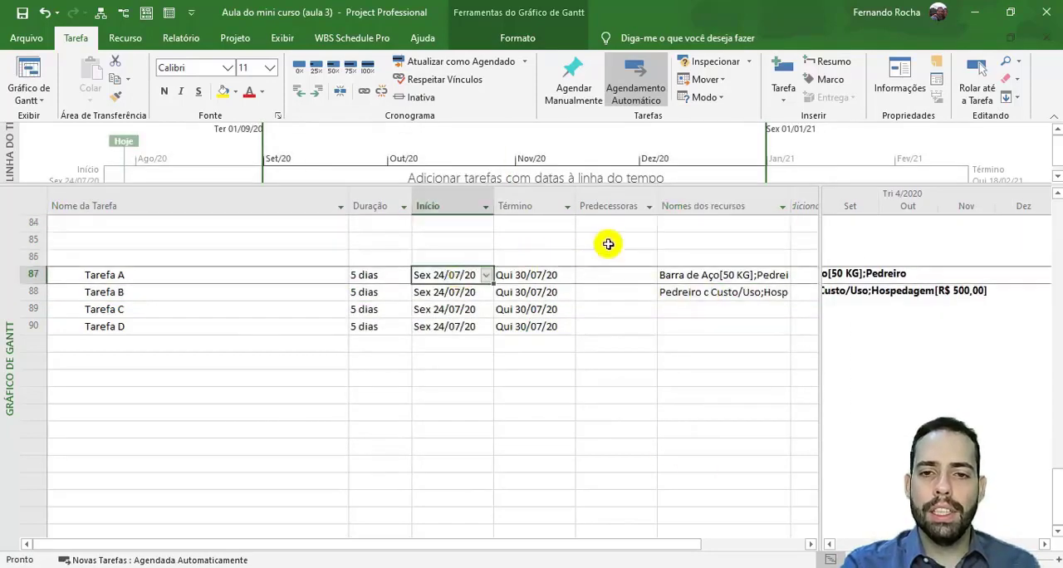
pyautogui.click(718, 208)
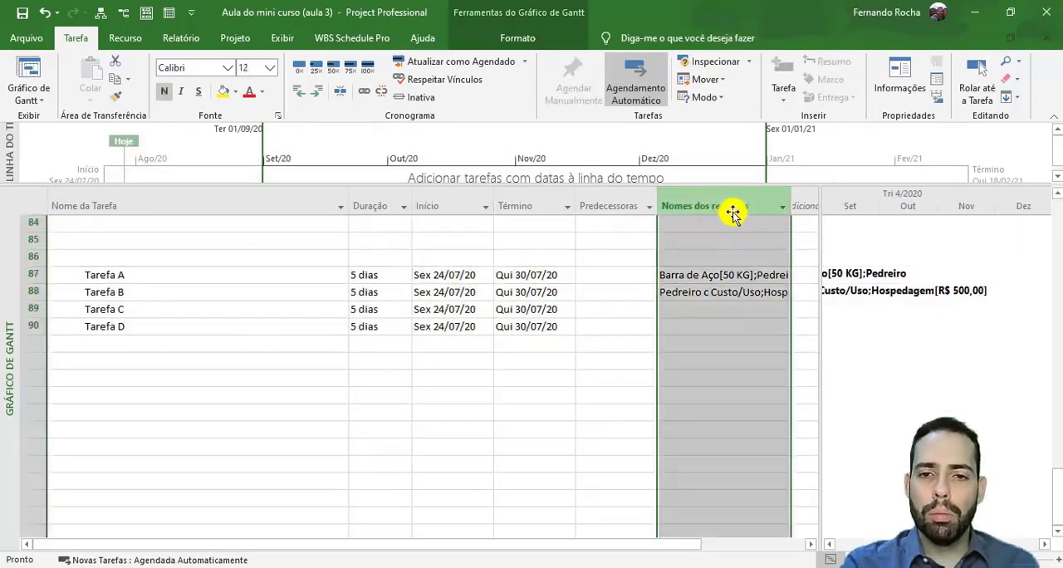
pyautogui.moveTo(737, 211); pyautogui.dragTo(398, 215)
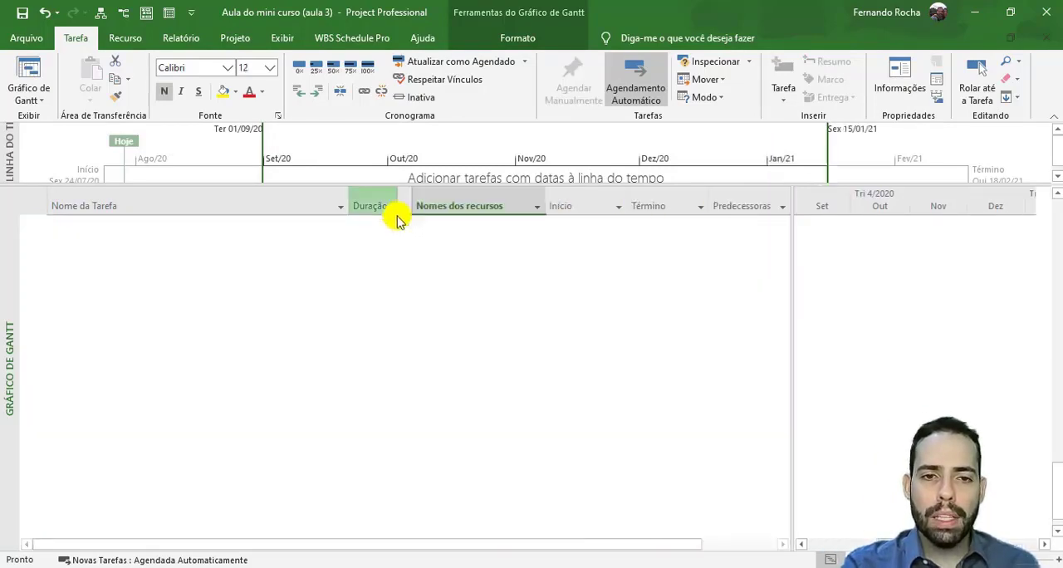
pyautogui.scroll(-7, 450, 356)
pyautogui.scroll(-20, 450, 357)
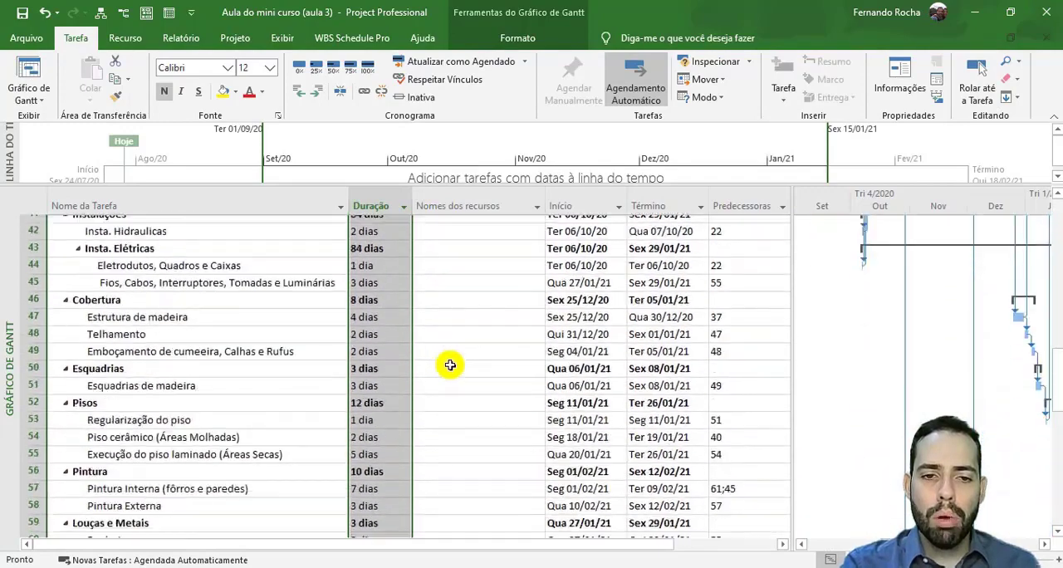
pyautogui.click(450, 363)
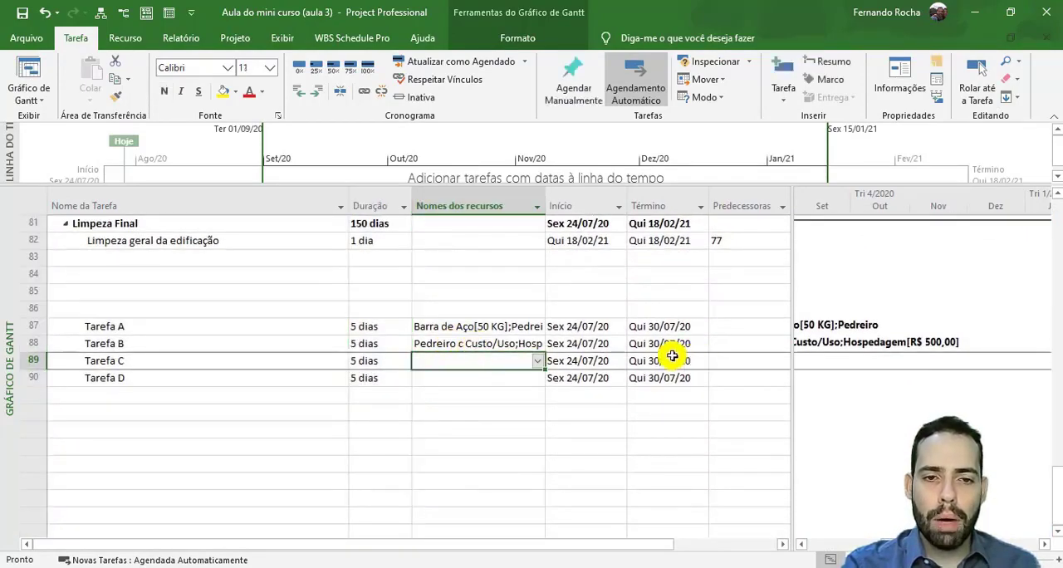
# - Narrow the Nome da Tarefa column and enlarge the Gantt chart area until the table ends after Nomes dos recursos
pyautogui.moveTo(349, 204); pyautogui.dragTo(157, 205)
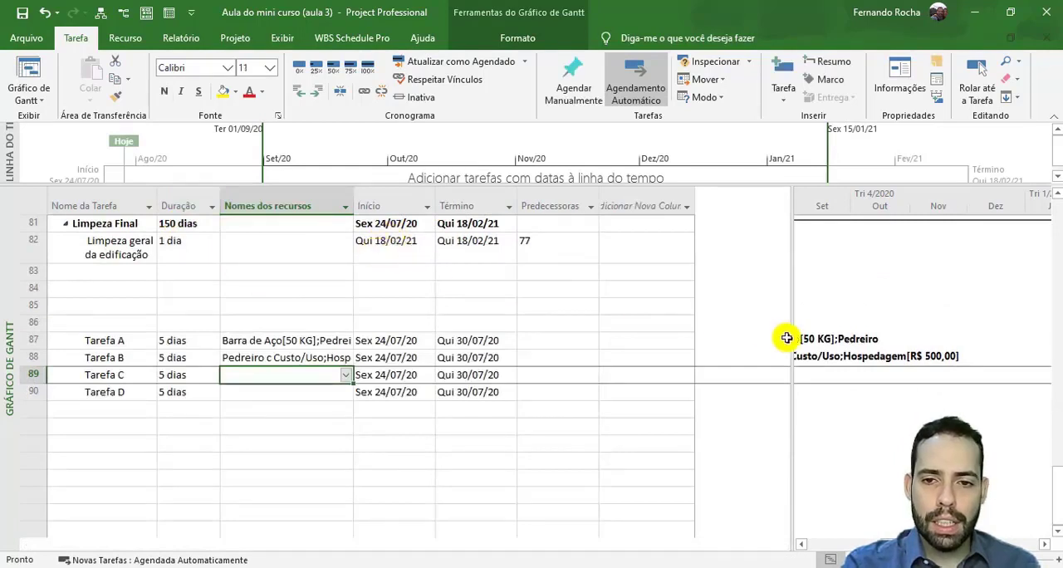
pyautogui.moveTo(794, 331); pyautogui.dragTo(358, 390)
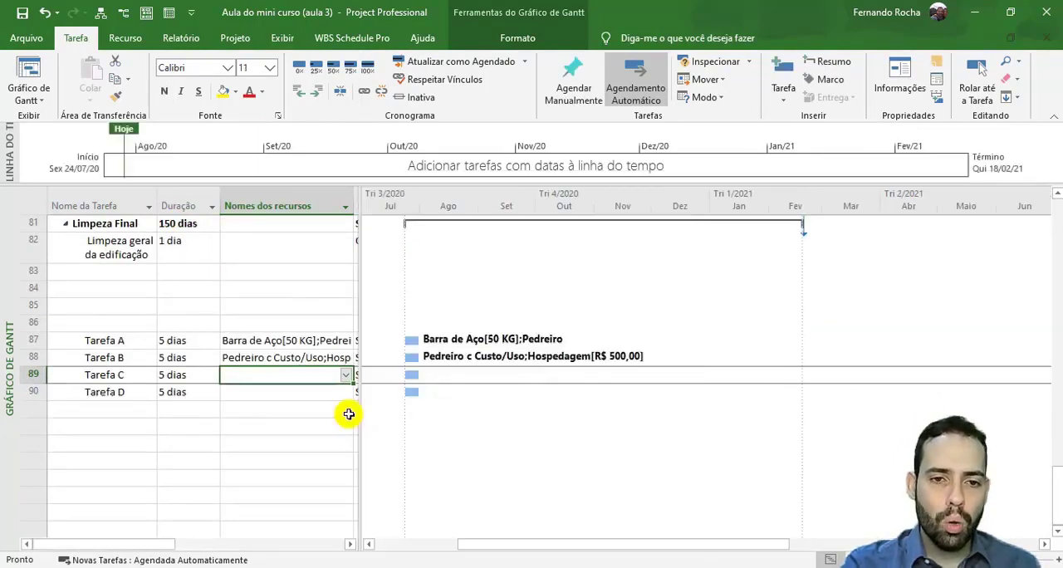
pyautogui.click(292, 442)
pyautogui.click(288, 358)
pyautogui.click(292, 341)
pyautogui.click(288, 373)
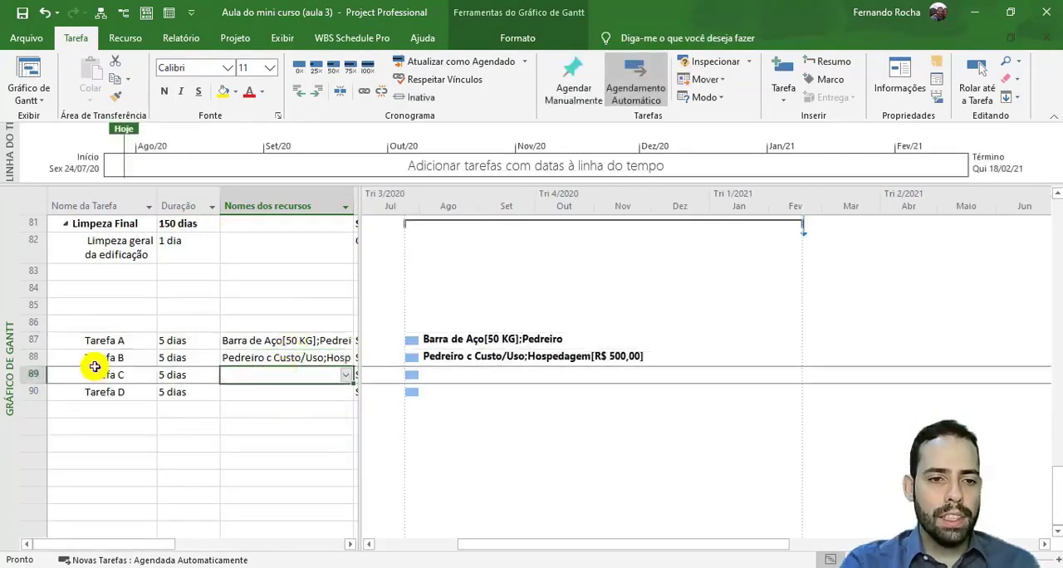
# - Assign the Hospedagem resource to Tarefa C with a cost of R$ 1.000,00 in its task information
pyautogui.doubleClick(99, 375)
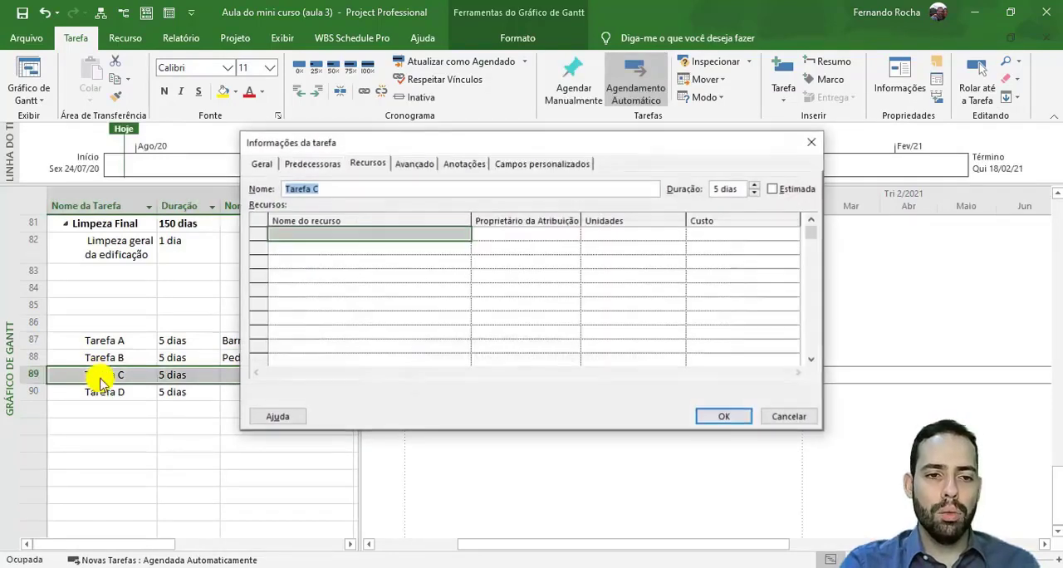
pyautogui.click(371, 166)
pyautogui.click(375, 237)
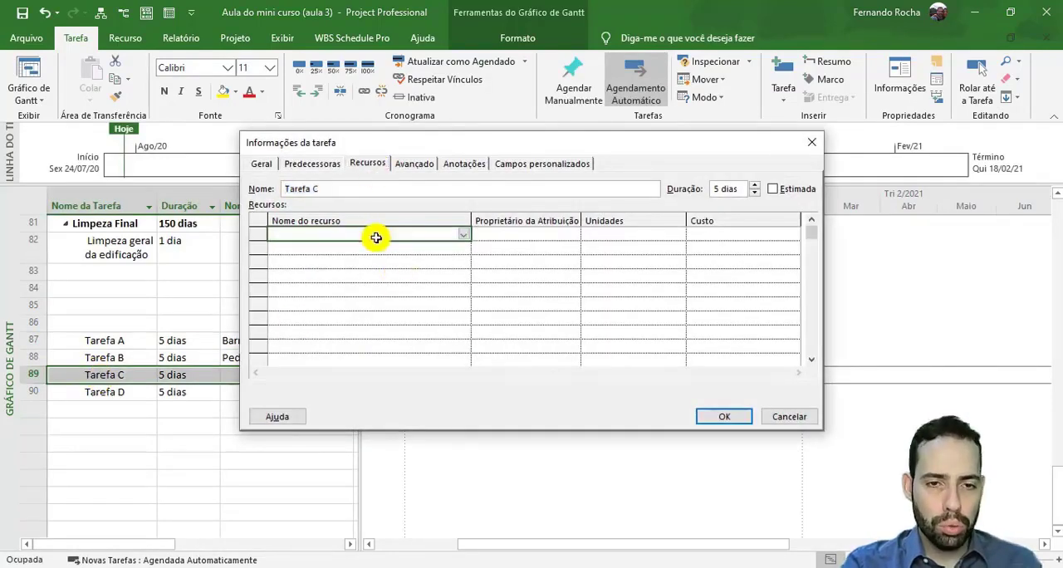
pyautogui.write('Hospedagem')
pyautogui.press('Return')
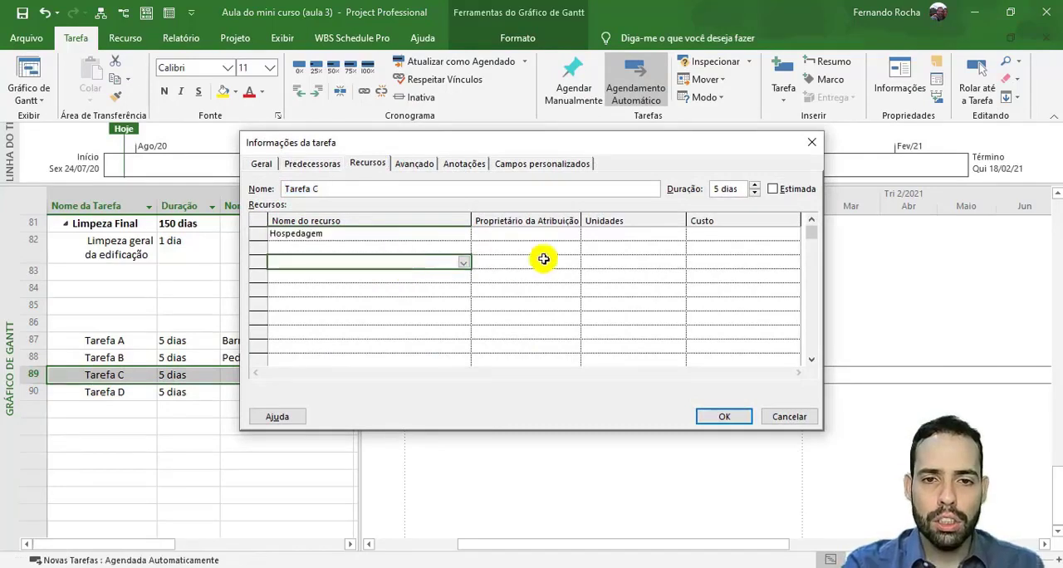
pyautogui.click(671, 235)
pyautogui.click(707, 237)
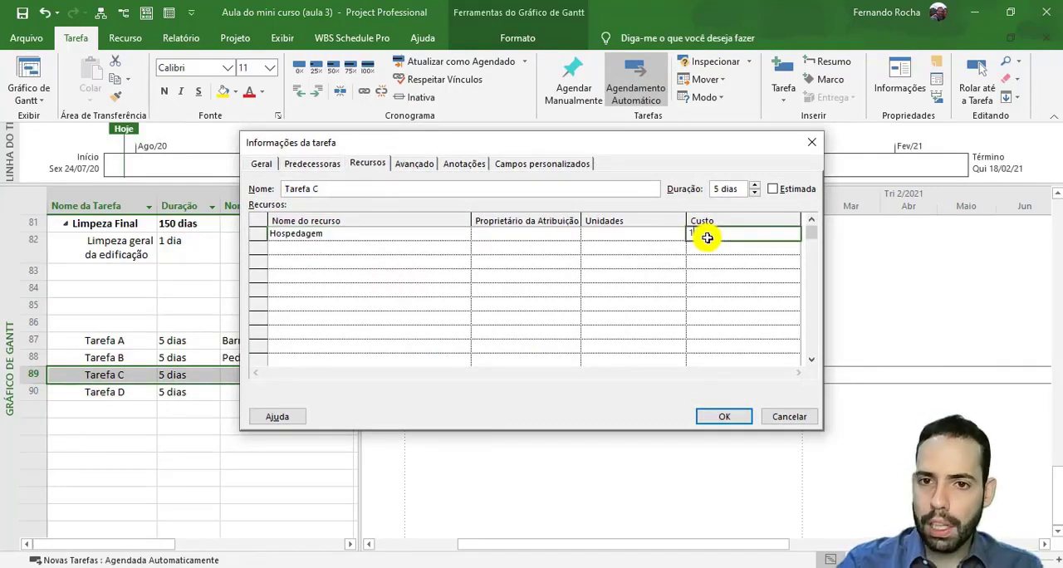
pyautogui.write('1.000')
pyautogui.press('Return')
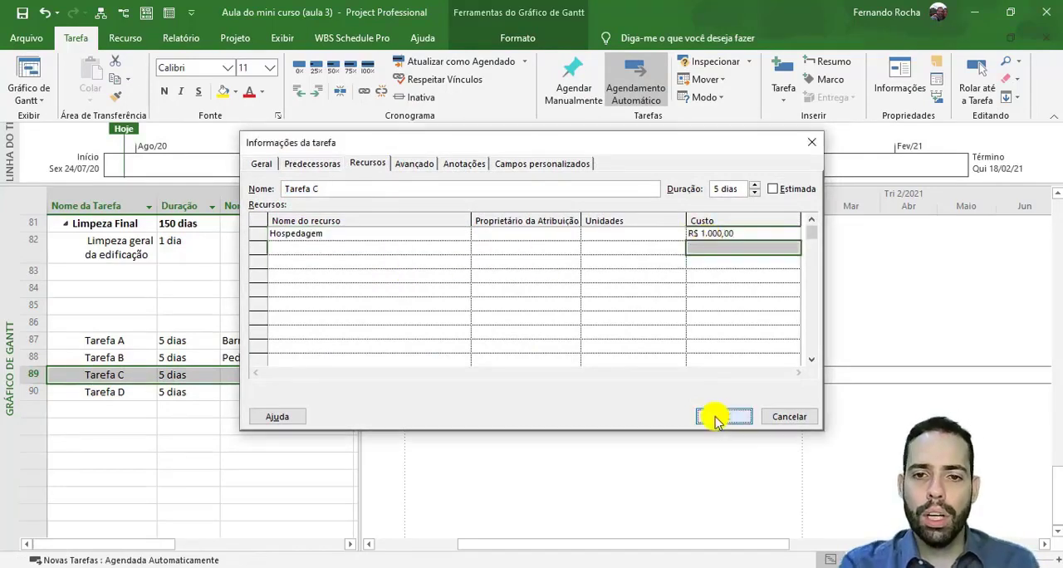
pyautogui.click(724, 416)
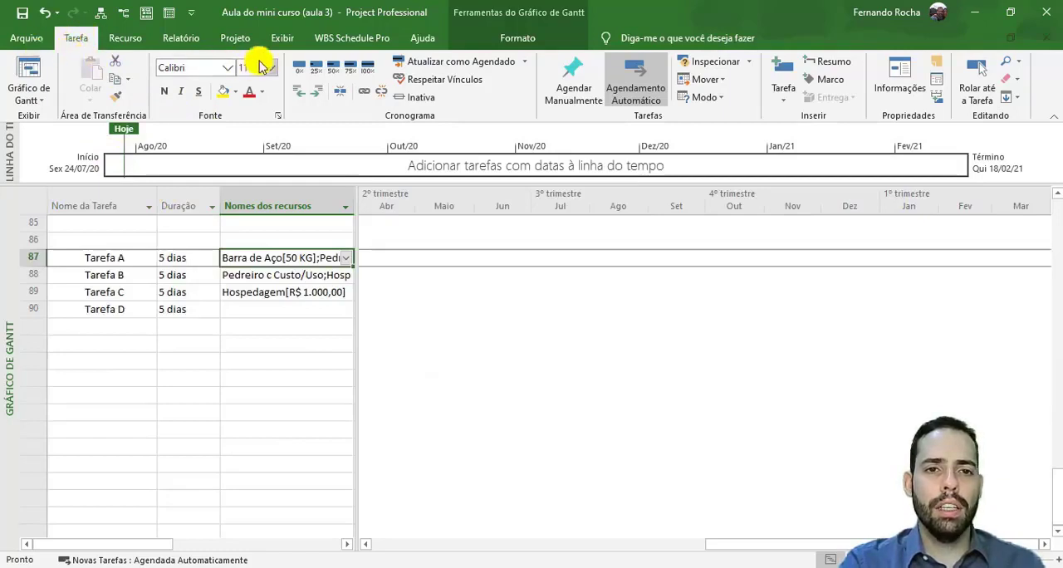
# - Set the Gantt chart's timescale to Dias and bring the bar of Tarefa A into view
pyautogui.click(282, 38)
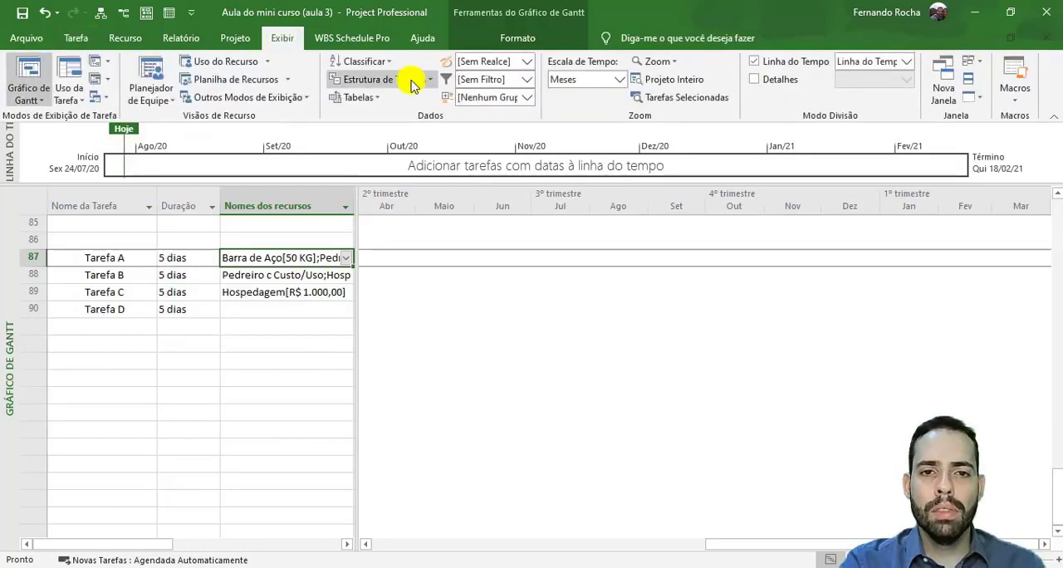
pyautogui.click(618, 79)
pyautogui.click(586, 127)
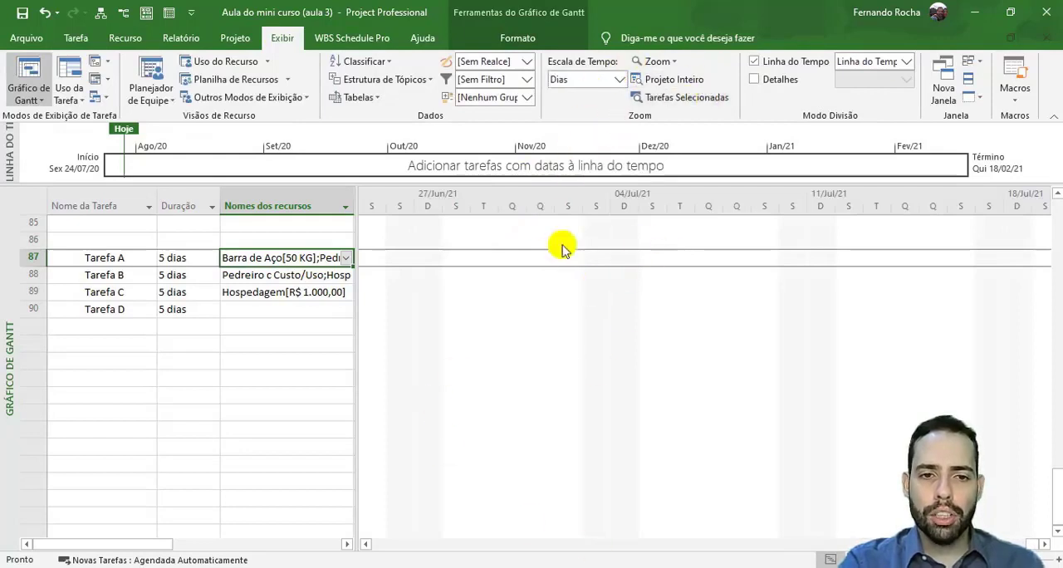
pyautogui.click(74, 39)
pyautogui.click(977, 87)
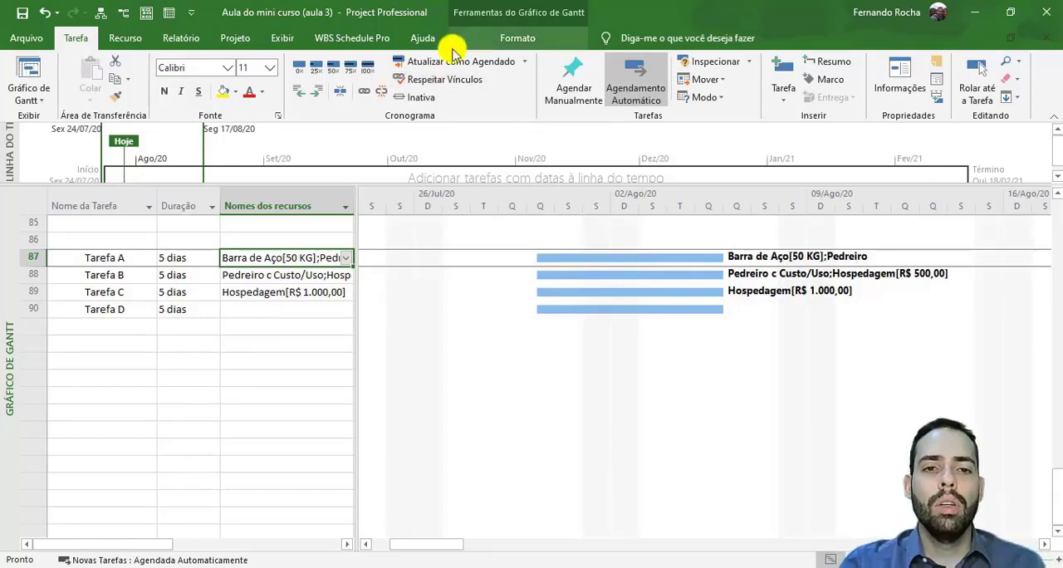
# - Show the details pane below the Gantt chart and view the task form for Tarefa A and Tarefa B
pyautogui.click(281, 39)
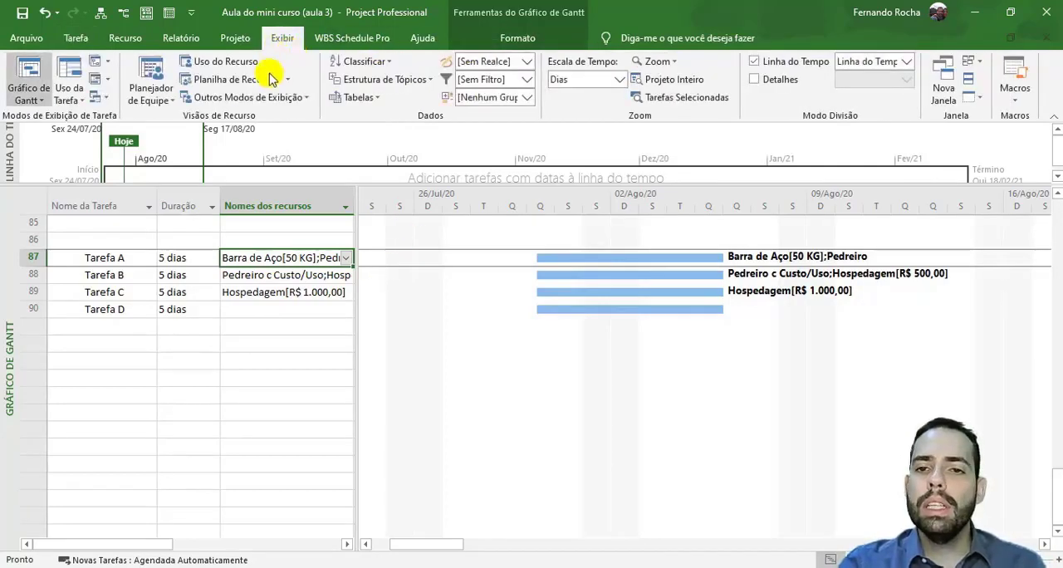
pyautogui.click(779, 81)
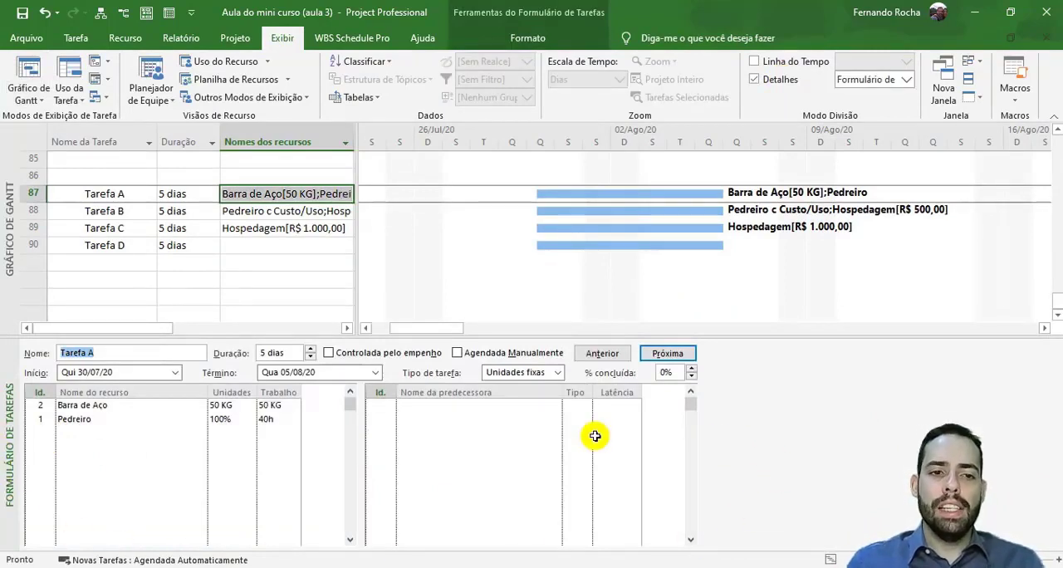
pyautogui.click(110, 198)
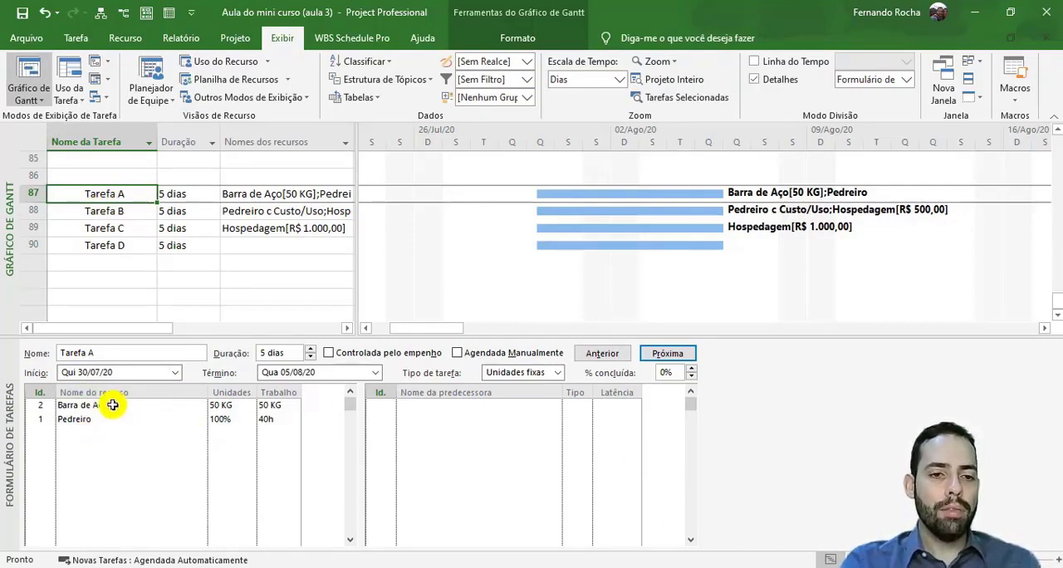
pyautogui.click(129, 215)
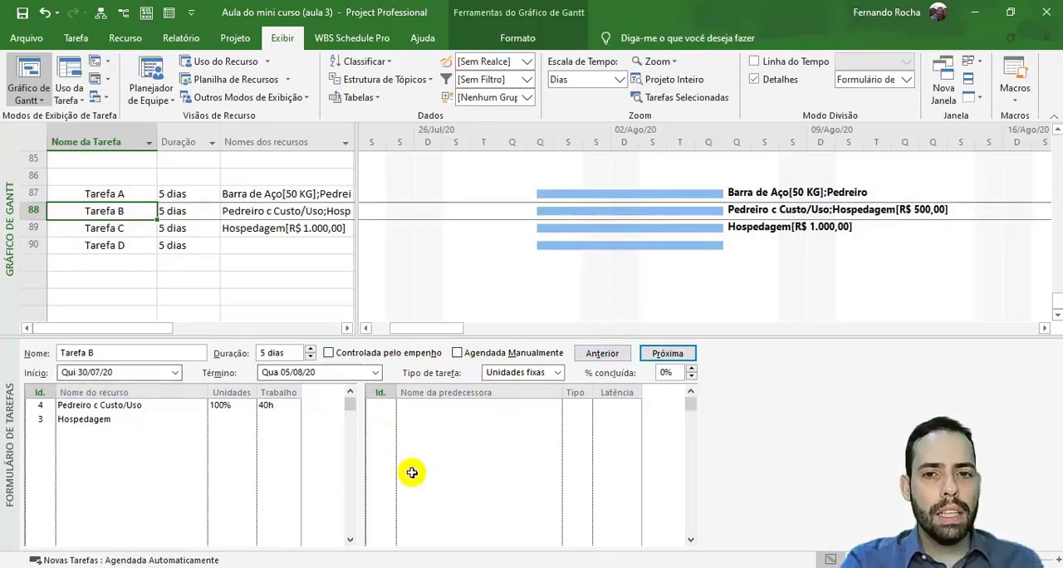
# - Switch the details pane from the task form to the Uso da Tarefa view, showing the days Tarefa B is scheduled
pyautogui.rightClick(10, 438)
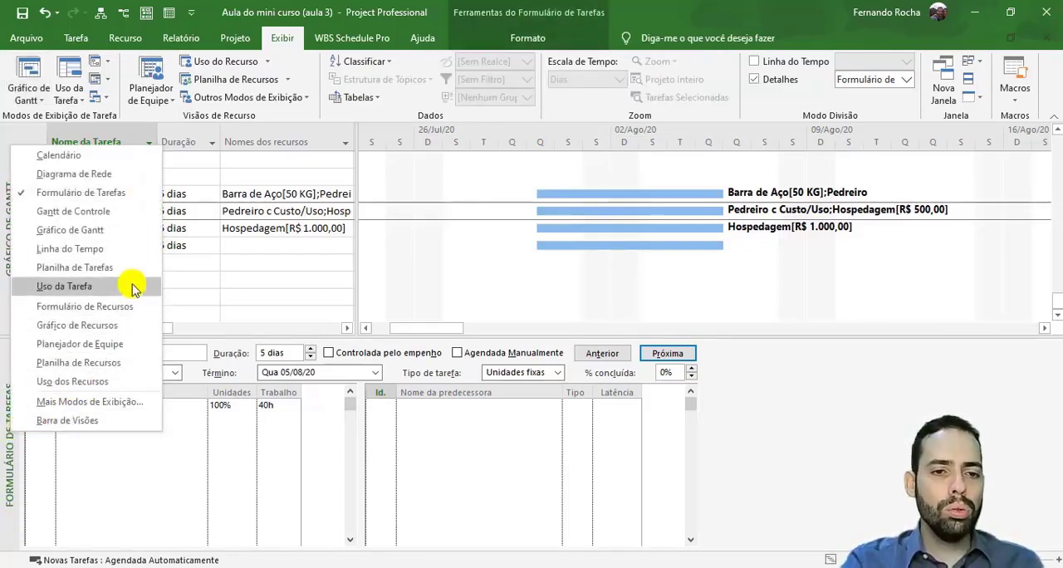
pyautogui.click(64, 286)
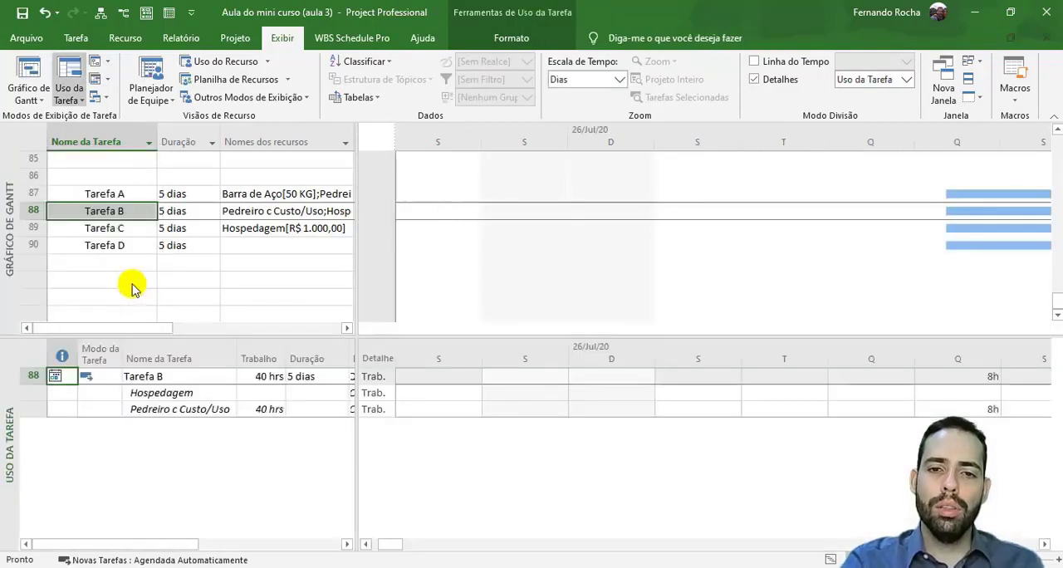
pyautogui.click(1044, 544)
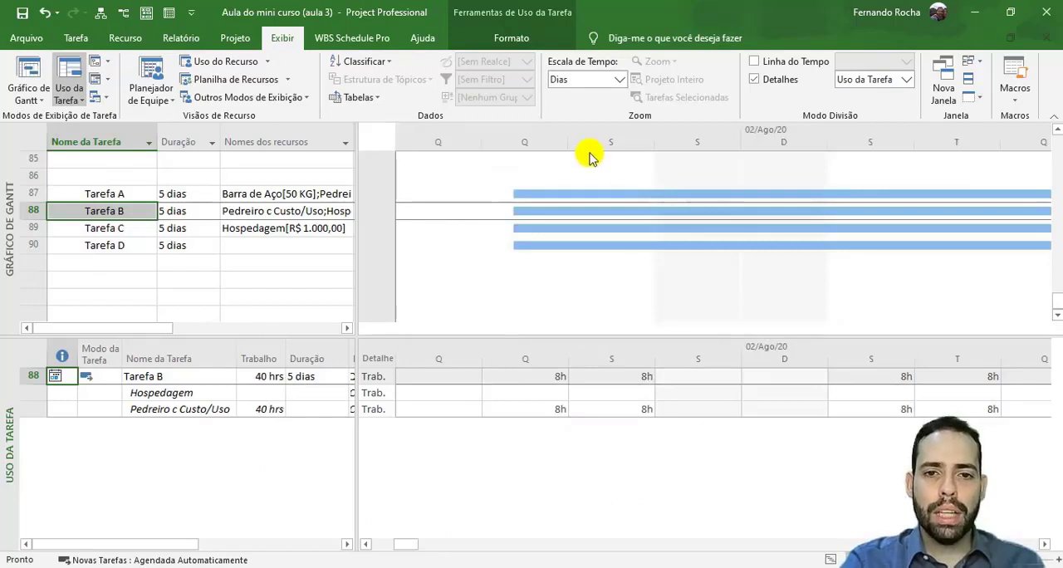
# - Examine the resources listed under Tarefa B and Tarefa A in the task usage view
pyautogui.click(167, 375)
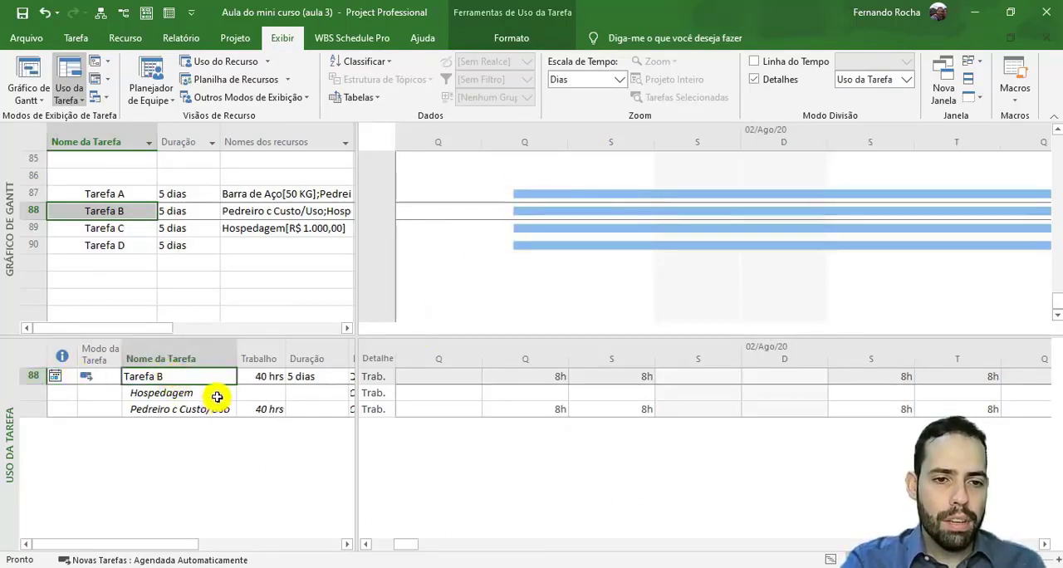
pyautogui.moveTo(216, 395); pyautogui.dragTo(215, 409)
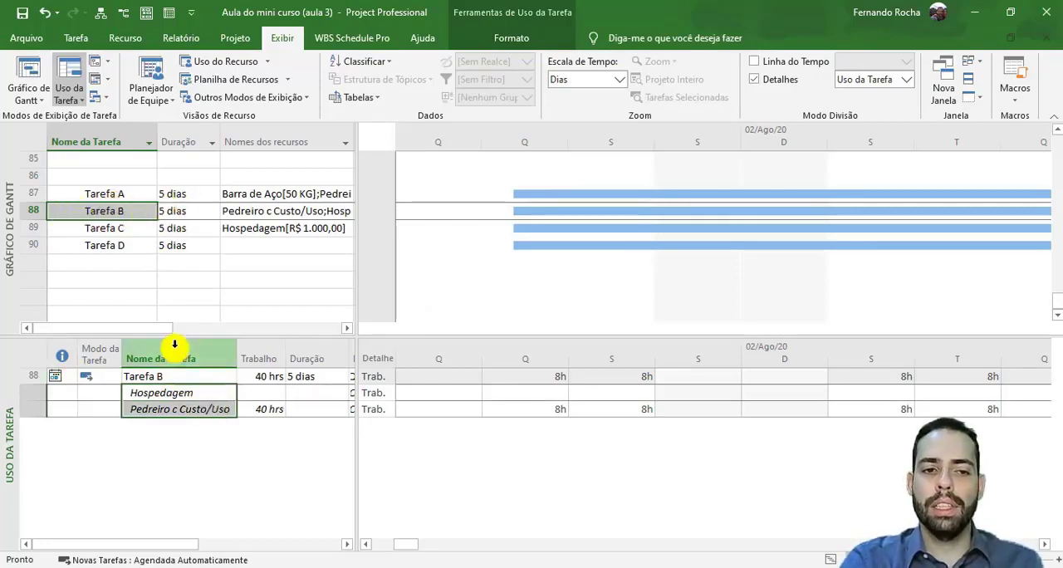
pyautogui.click(202, 396)
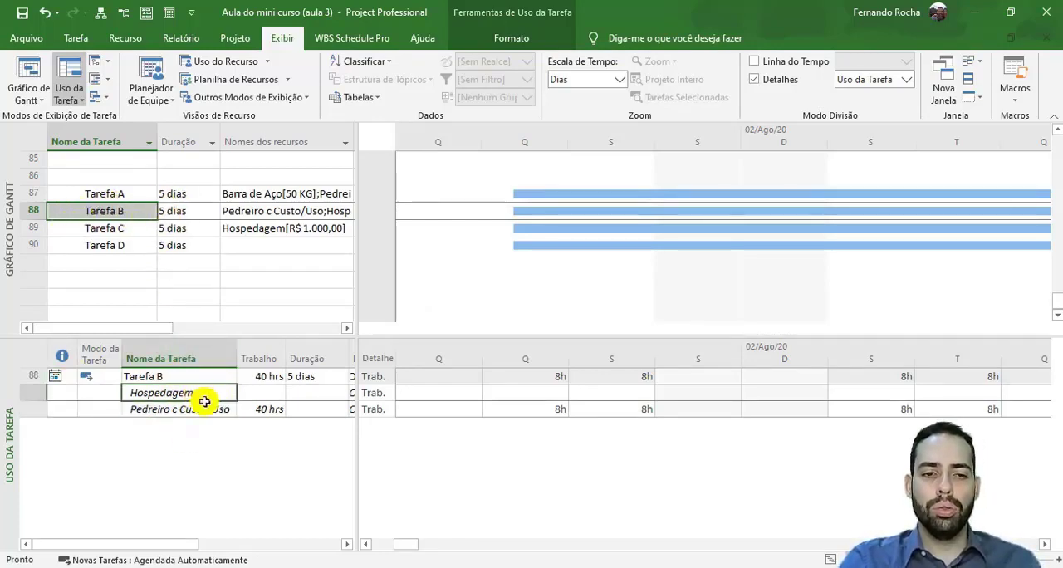
pyautogui.click(205, 406)
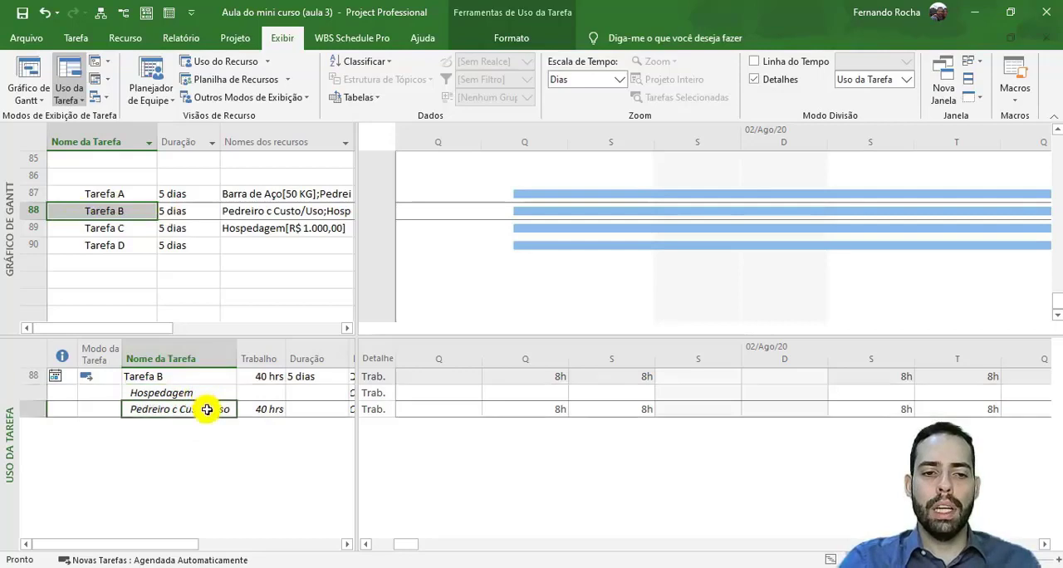
pyautogui.click(132, 195)
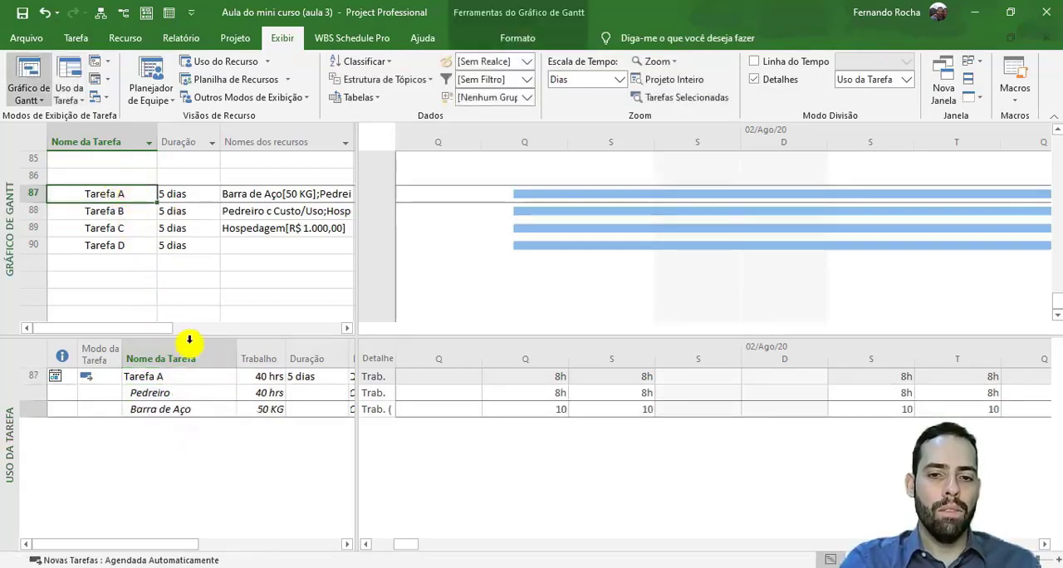
pyautogui.click(191, 395)
pyautogui.click(189, 410)
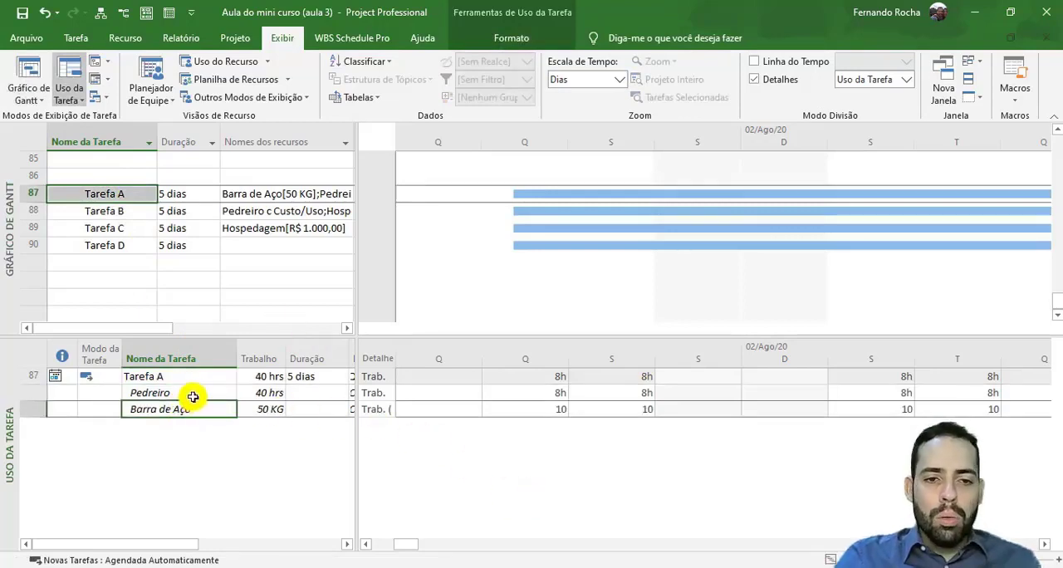
pyautogui.click(189, 393)
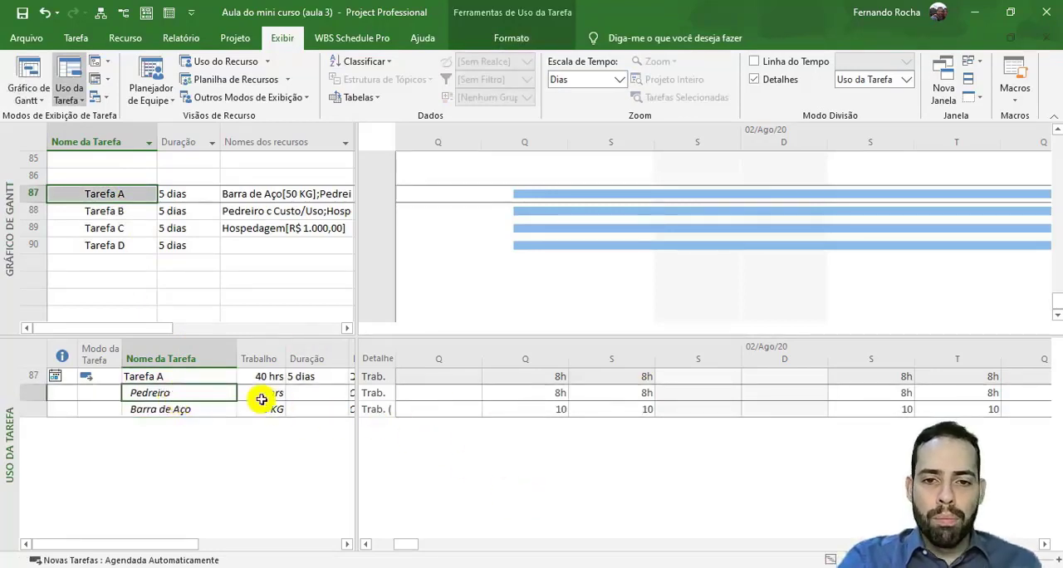
# - Widen the Detalhes column in the task usage view and review Pedreiro's daily work hours on Tarefa A
pyautogui.click(378, 395)
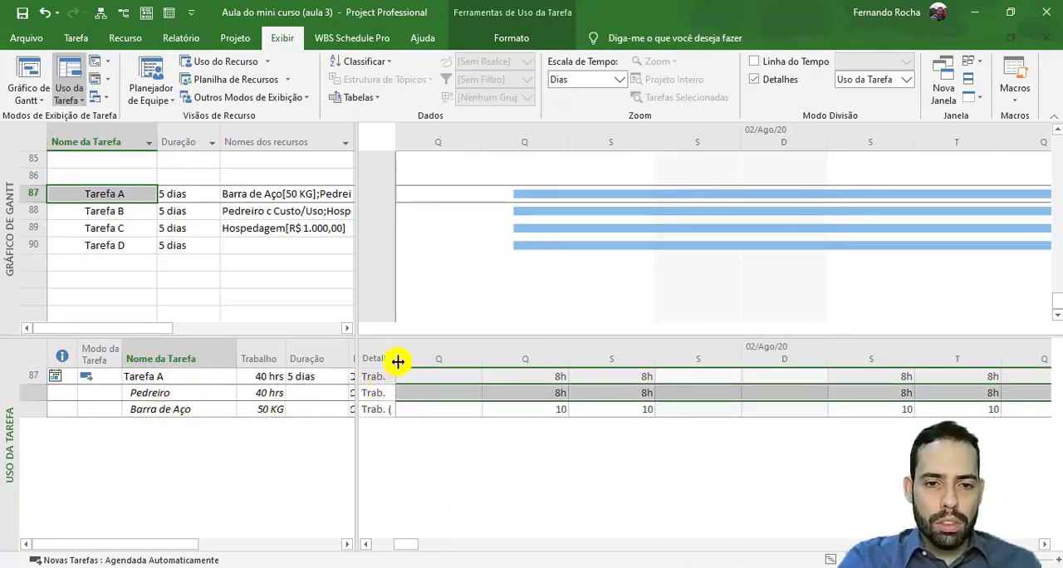
pyautogui.moveTo(395, 357); pyautogui.dragTo(425, 359)
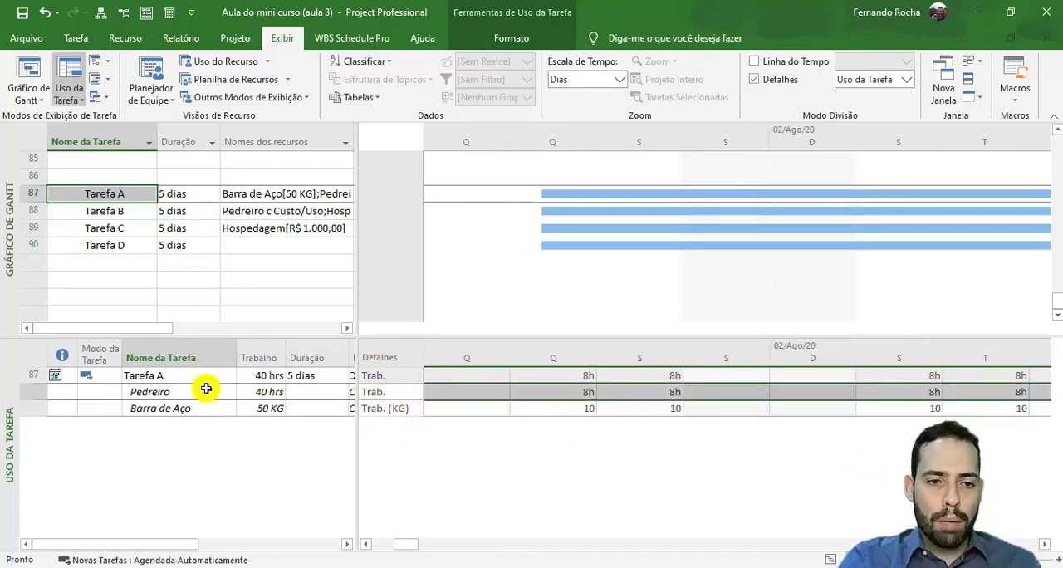
pyautogui.click(25, 392)
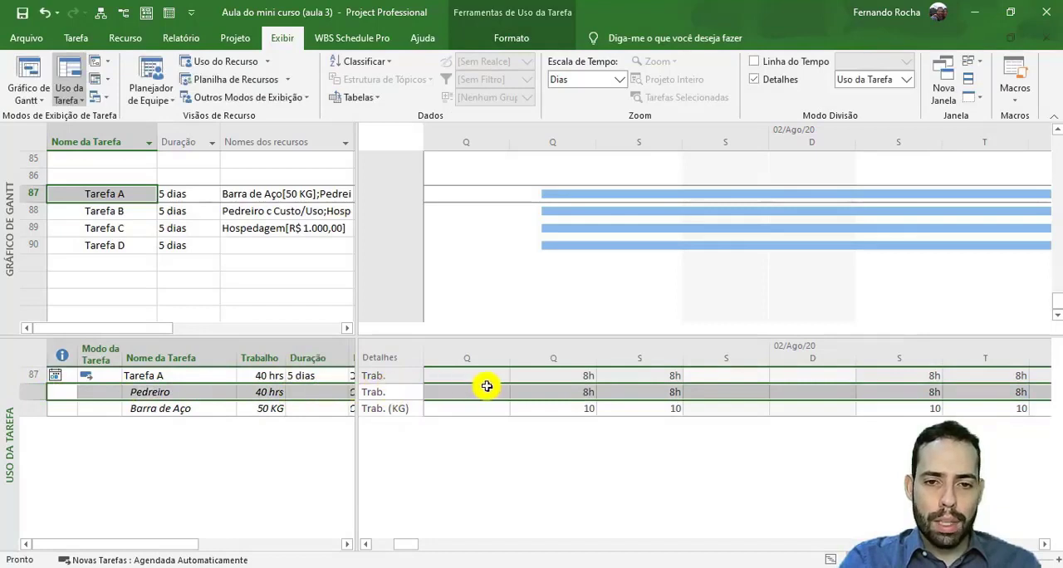
pyautogui.click(559, 393)
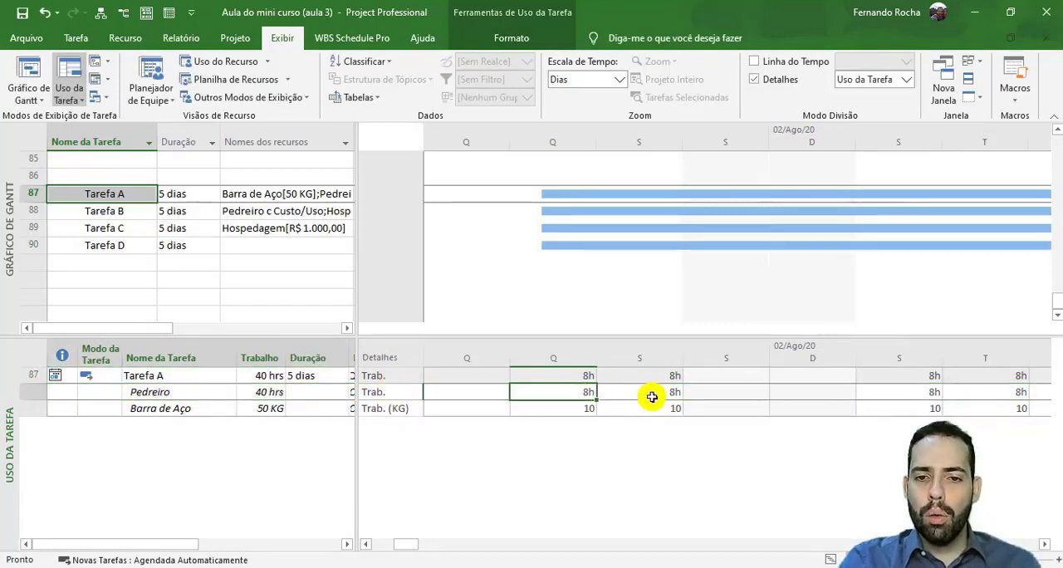
pyautogui.click(975, 401)
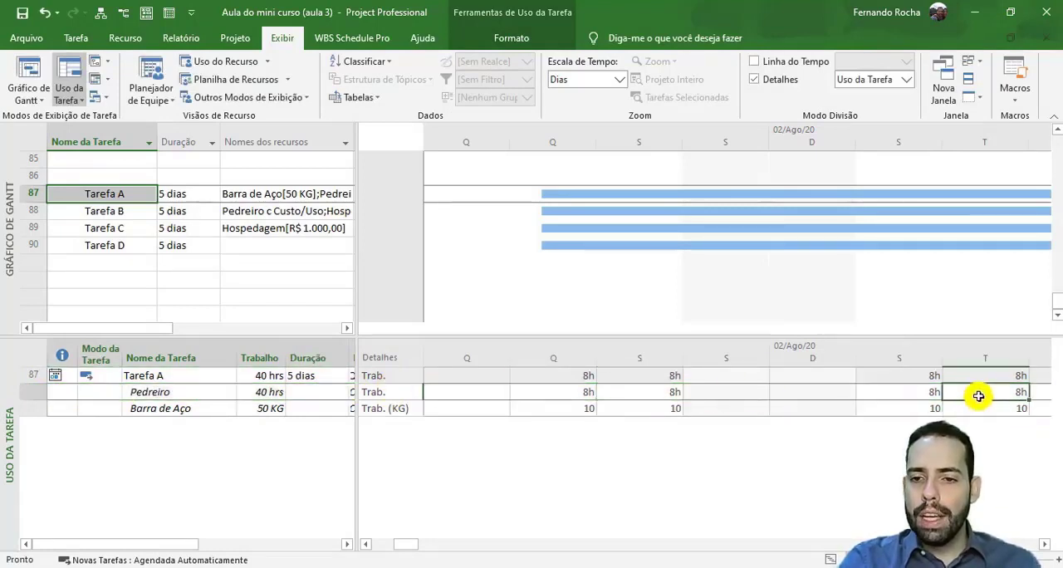
pyautogui.click(1047, 545)
pyautogui.click(1047, 545)
pyautogui.click(1047, 546)
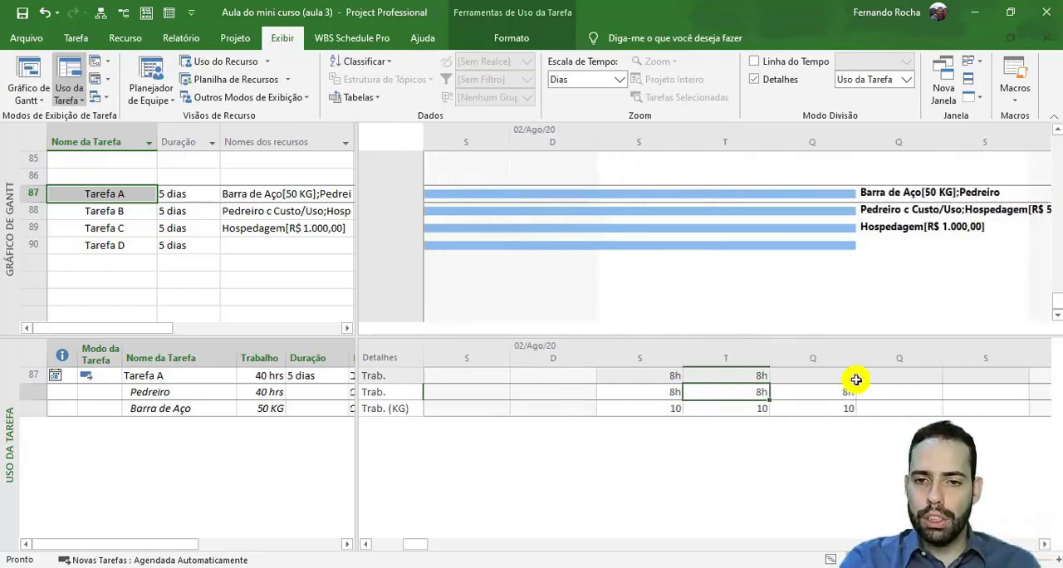
pyautogui.click(817, 397)
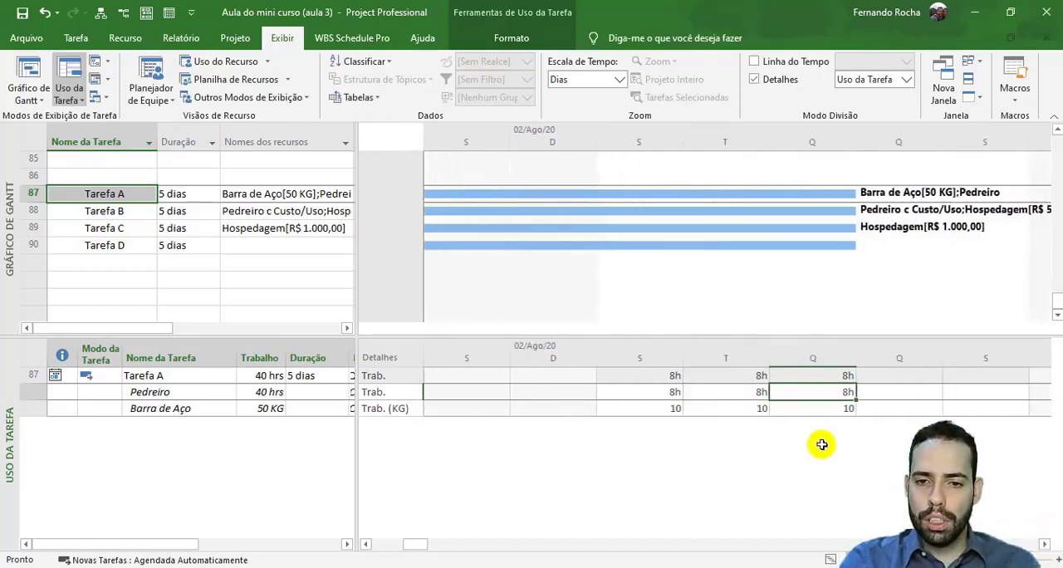
# - Examine how the Barra de Aço quantity is distributed per day on Tarefa A
pyautogui.click(366, 544)
pyautogui.click(25, 407)
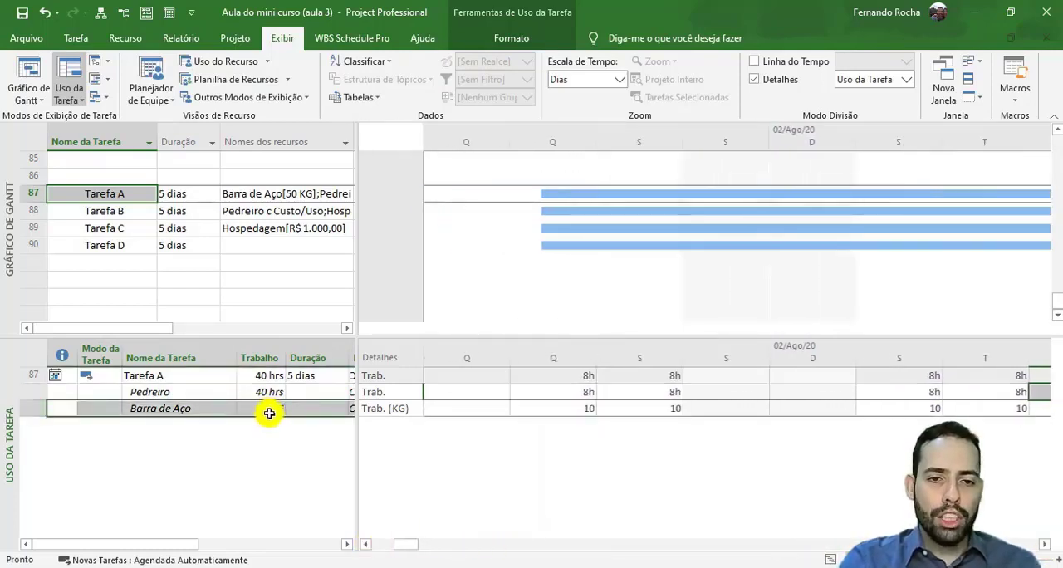
pyautogui.click(557, 410)
pyautogui.click(665, 407)
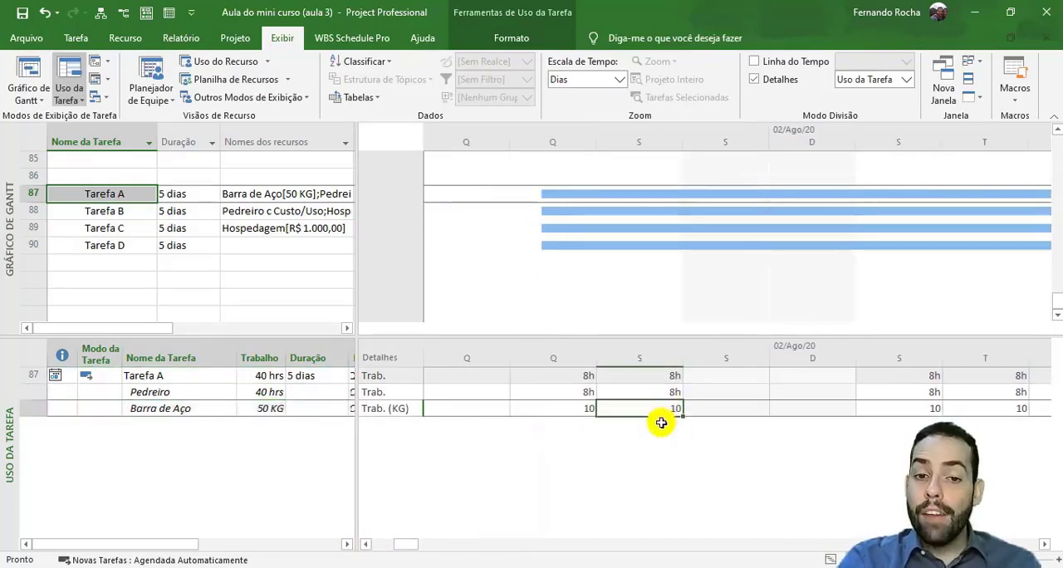
pyautogui.click(398, 411)
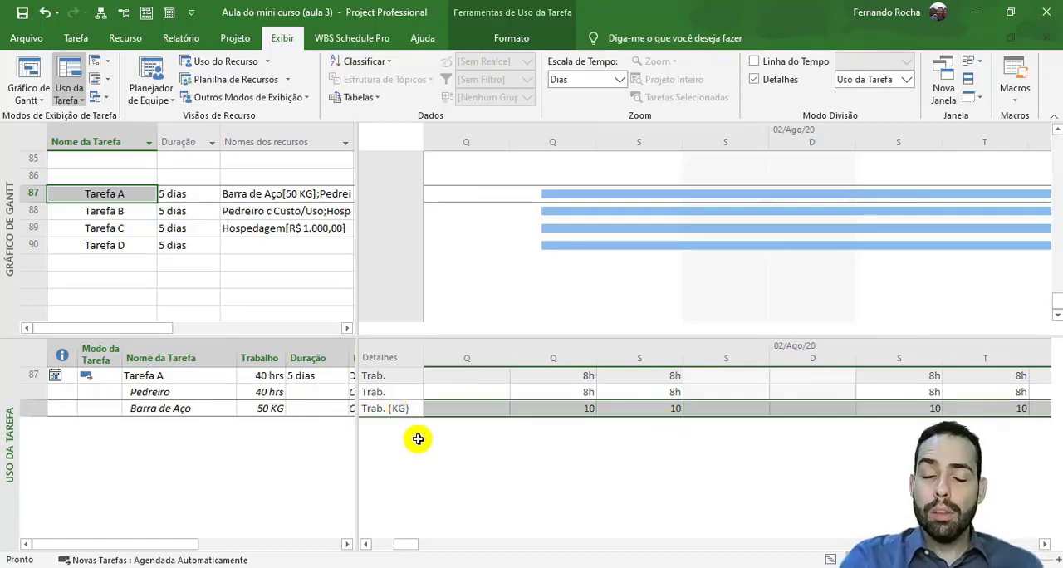
pyautogui.click(558, 407)
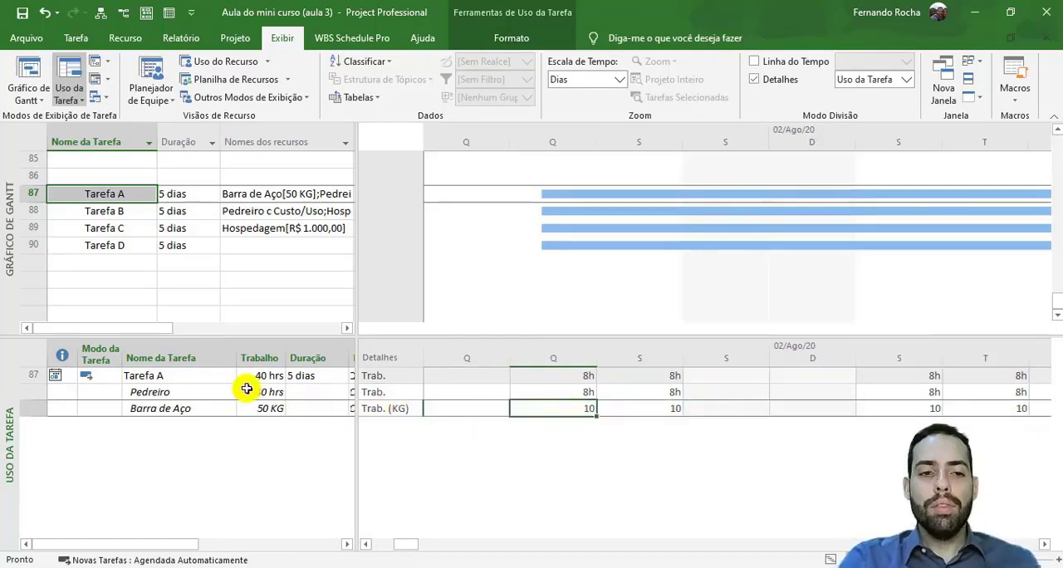
# - Review the units assigned to Barra de Aço in the task information for Tarefa A, leaving them as they are
pyautogui.click(112, 196)
pyautogui.doubleClick(112, 196)
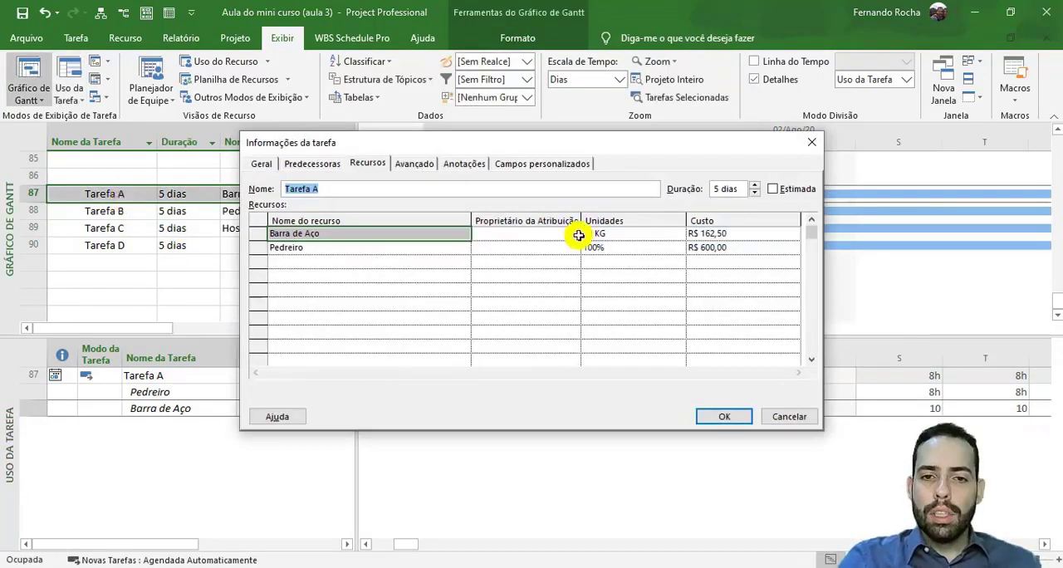
pyautogui.click(623, 235)
pyautogui.click(811, 142)
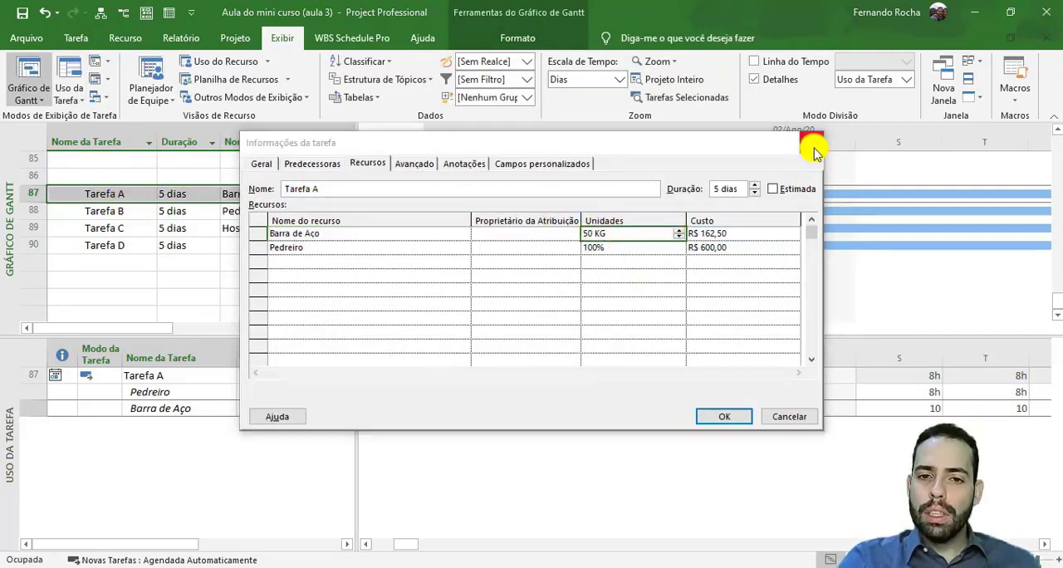
# - Compare the duration of Tarefa A with the Barra de Aço quantity on each working day
pyautogui.click(181, 196)
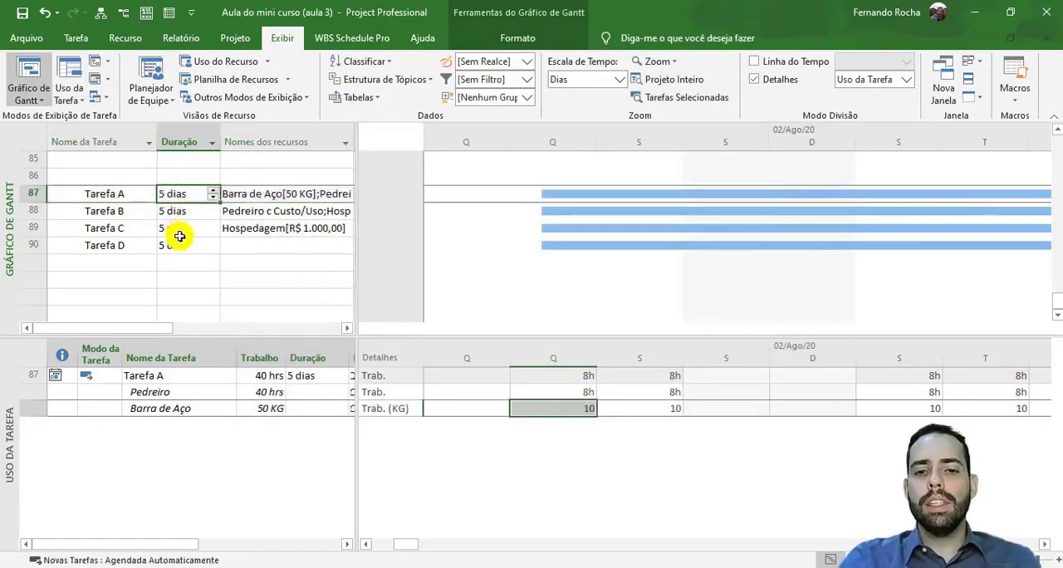
pyautogui.click(664, 410)
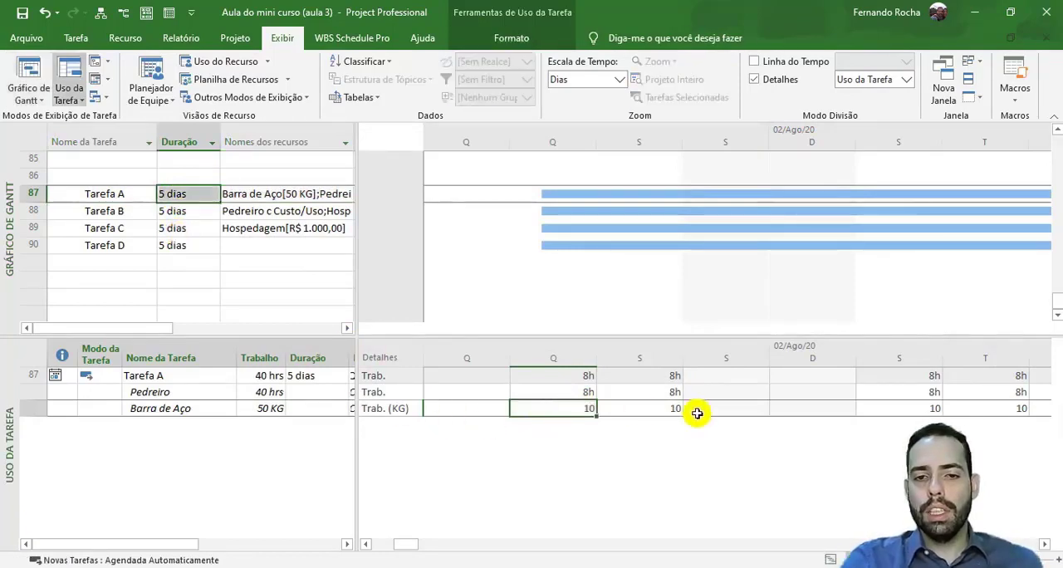
pyautogui.click(863, 412)
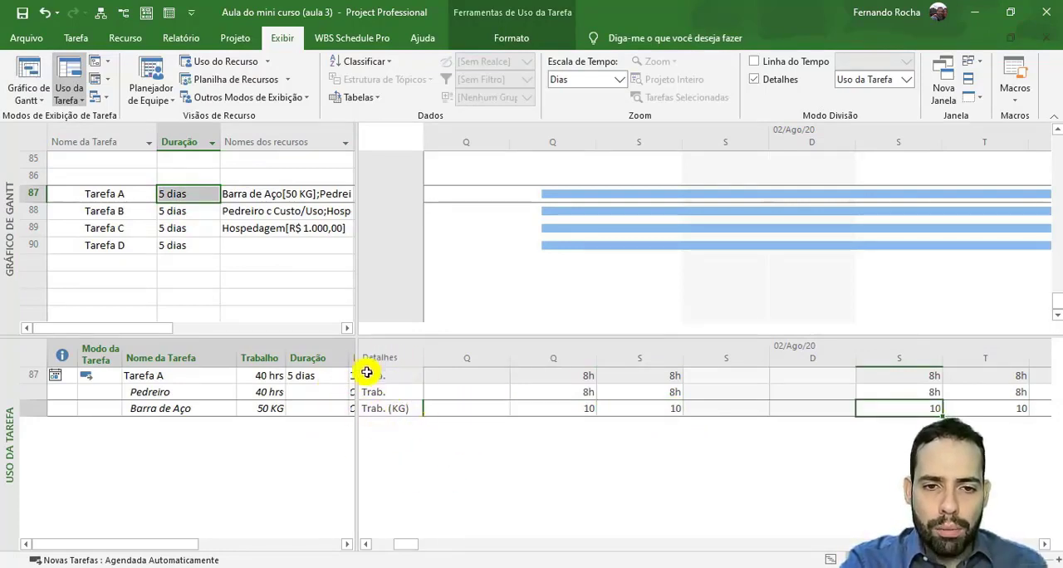
# - Add the Custo row to the task usage details and highlight the cost rows of Pedreiro and Barra de Aço on Tarefa A
pyautogui.rightClick(394, 409)
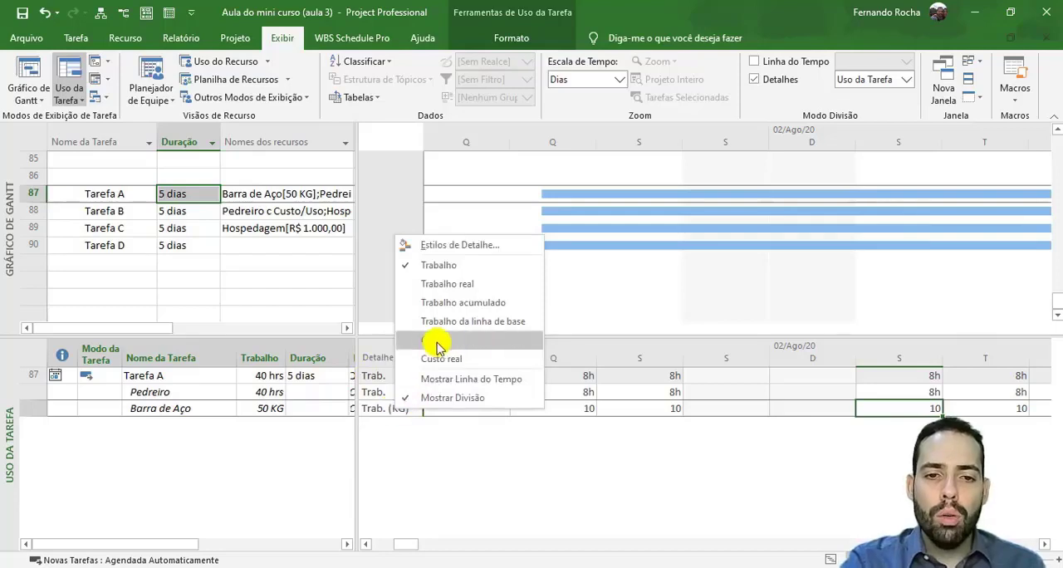
pyautogui.click(512, 346)
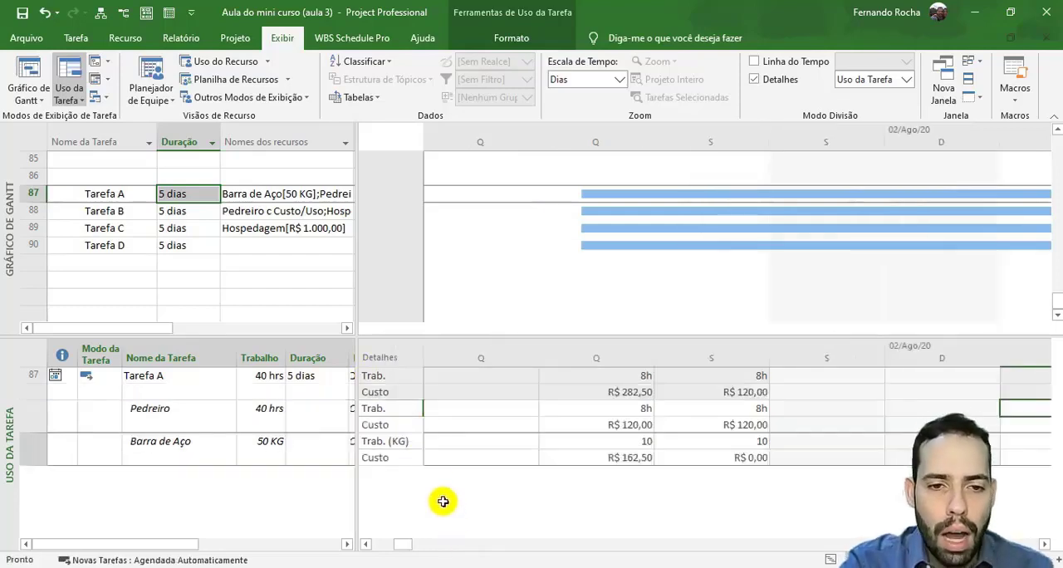
pyautogui.click(401, 428)
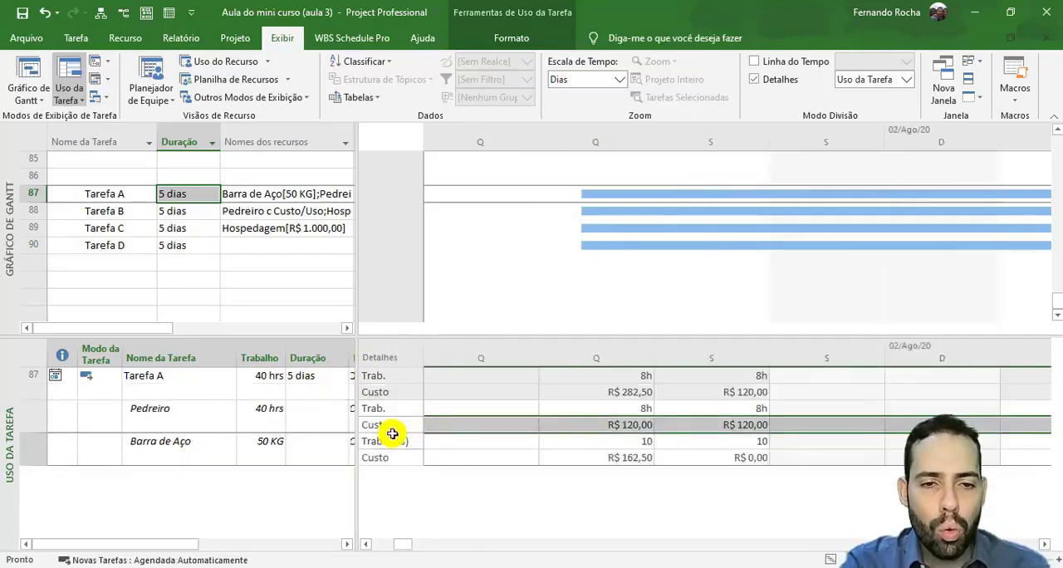
pyautogui.click(26, 422)
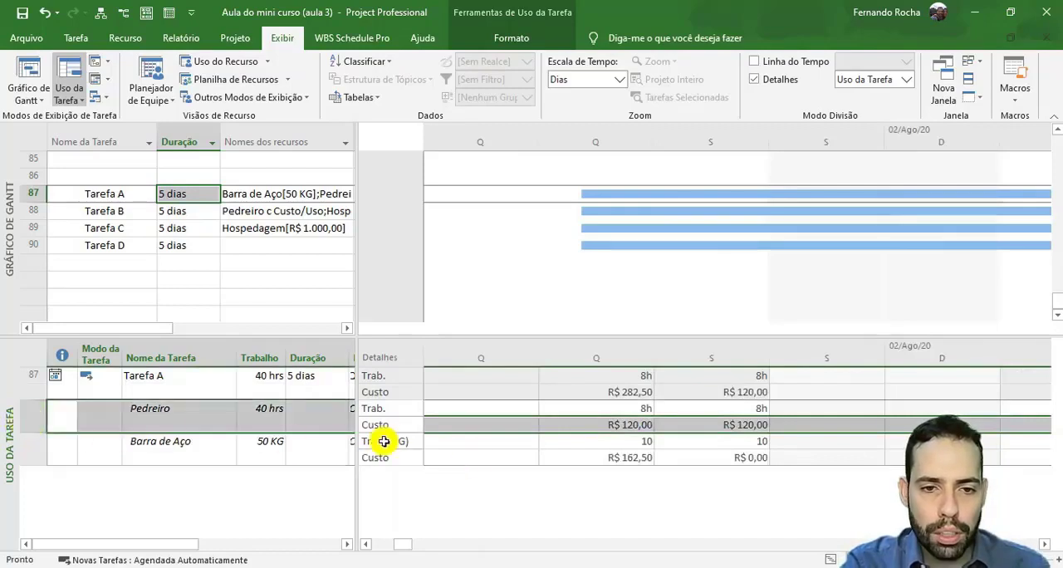
pyautogui.click(36, 451)
pyautogui.click(396, 459)
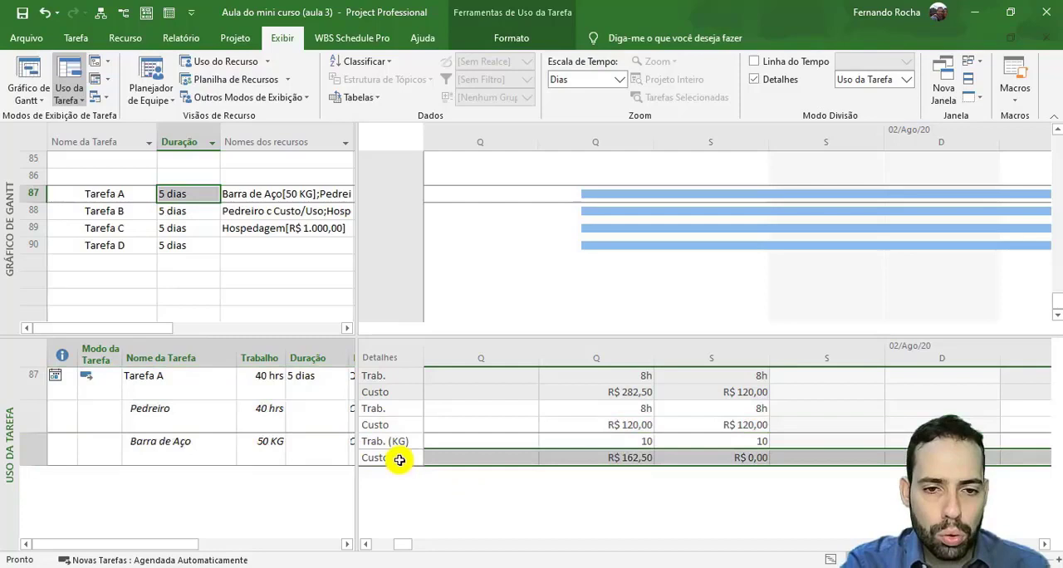
pyautogui.click(25, 453)
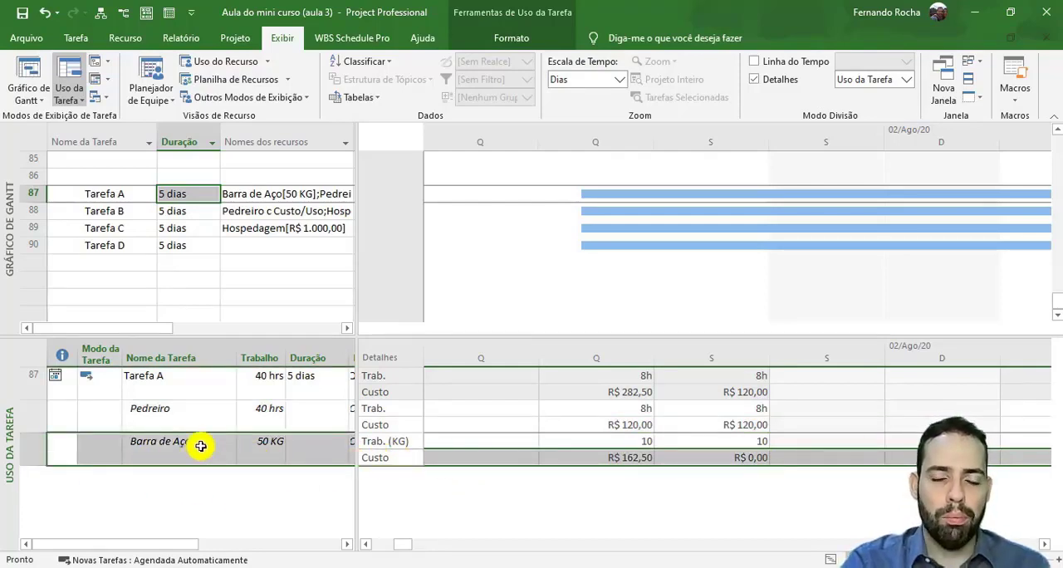
# - Examine Pedreiro's cost on each working day of Tarefa A
pyautogui.click(611, 425)
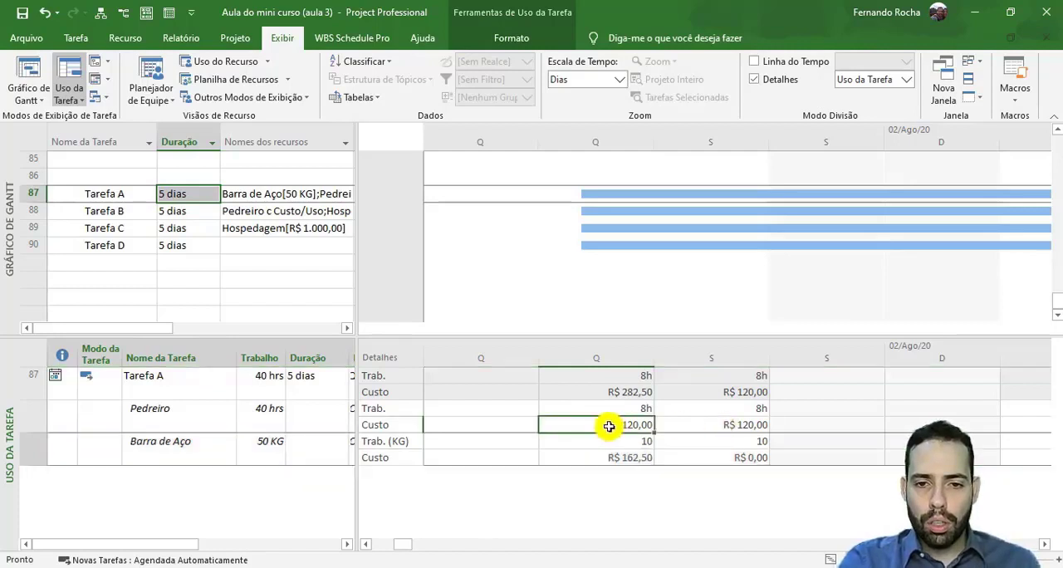
pyautogui.click(725, 426)
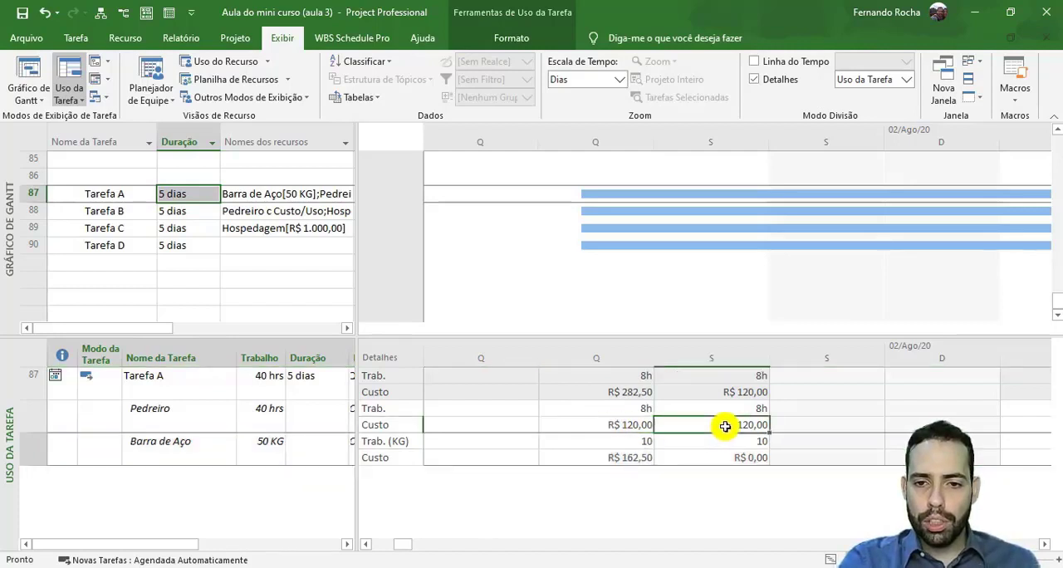
pyautogui.click(1044, 544)
pyautogui.click(710, 426)
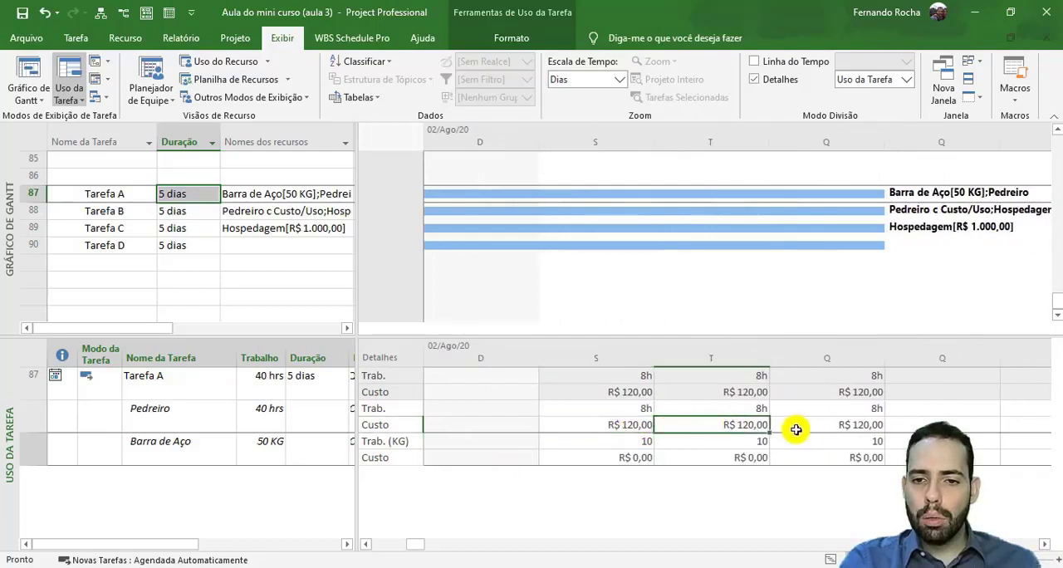
pyautogui.click(797, 430)
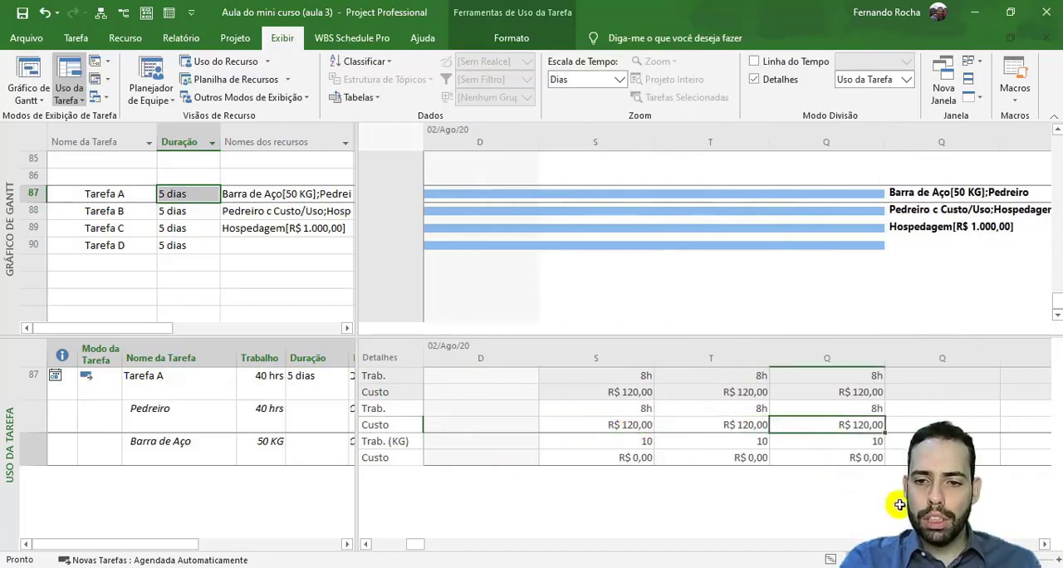
# - Examine how the Barra de Aço cost is distributed from the first day of Tarefa A onward
pyautogui.click(379, 545)
pyautogui.click(231, 448)
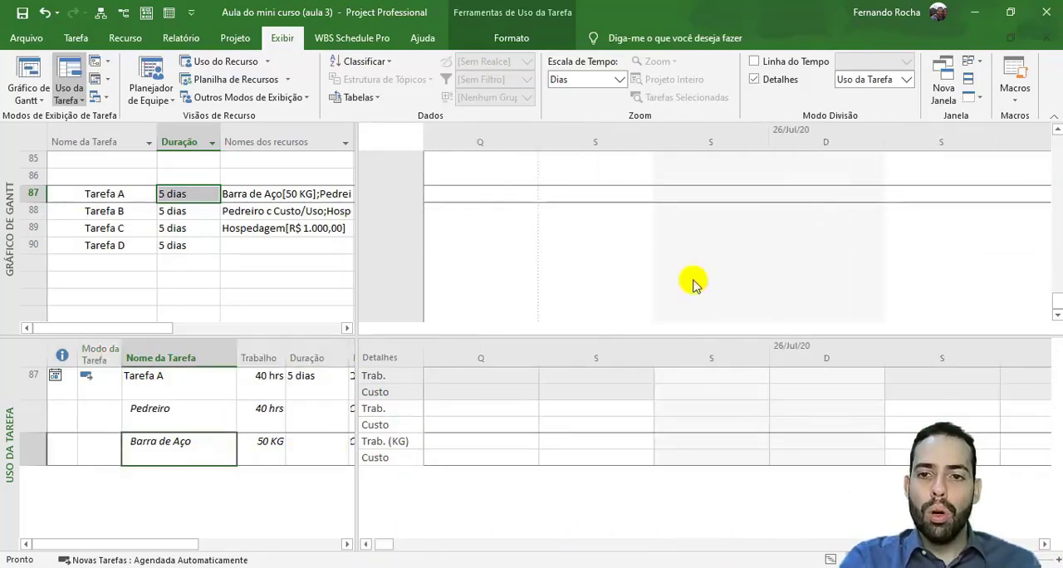
pyautogui.click(79, 38)
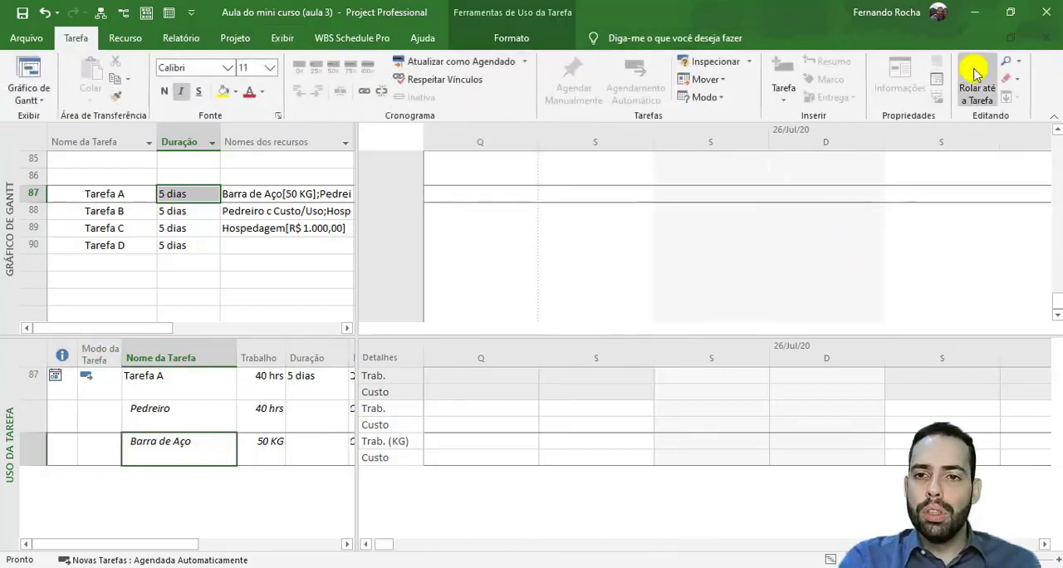
pyautogui.click(976, 87)
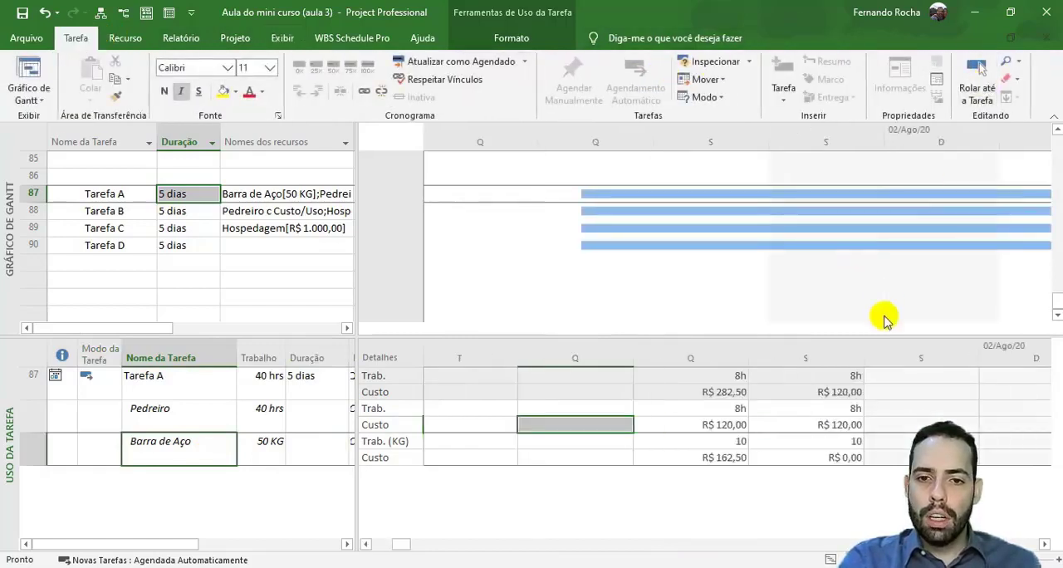
pyautogui.click(588, 458)
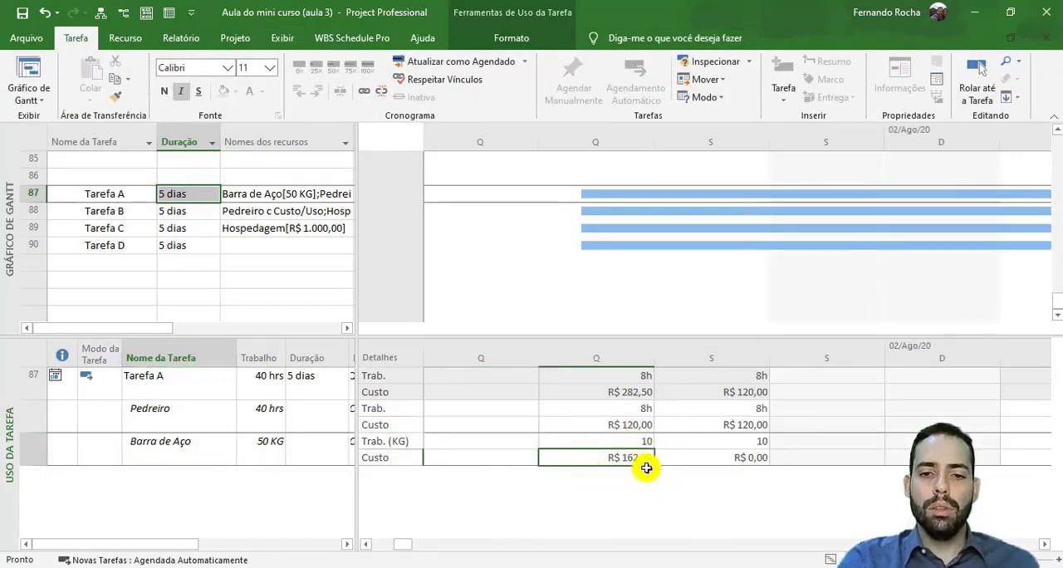
pyautogui.click(687, 459)
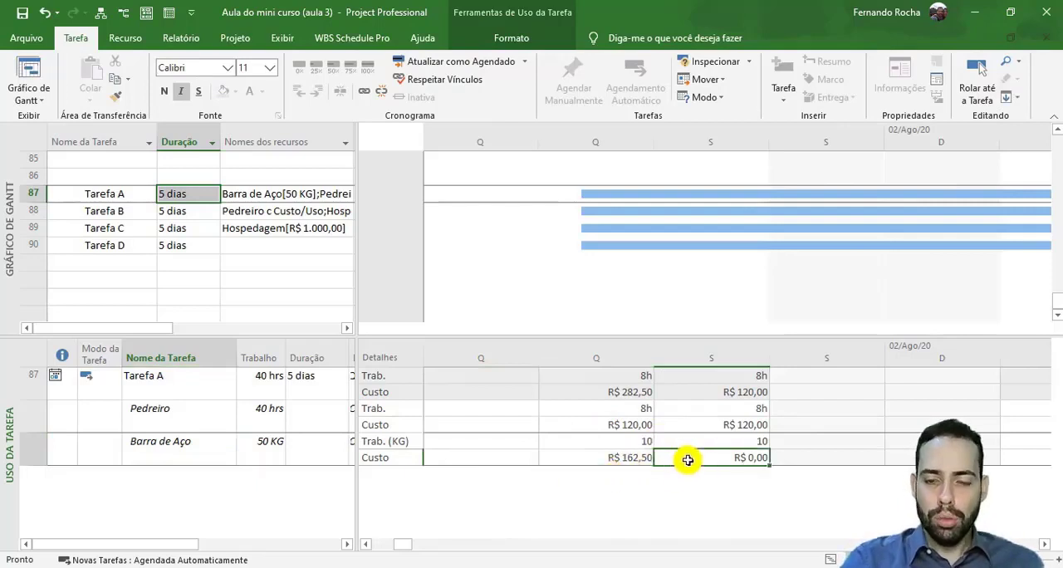
pyautogui.press('Right')
pyautogui.press('Right')
pyautogui.press('Right')
pyautogui.press('Right')
pyautogui.press('Right')
pyautogui.press('Right')
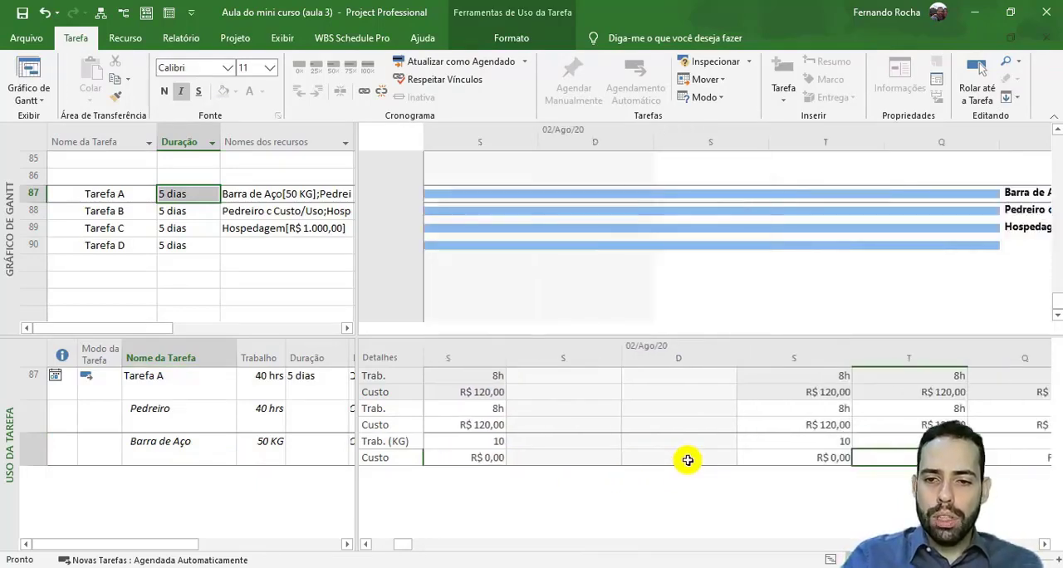
pyautogui.press('Left')
pyautogui.press('Left')
pyautogui.press('Left')
pyautogui.press('Left')
pyautogui.press('Left')
pyautogui.press('Left')
pyautogui.press('Left')
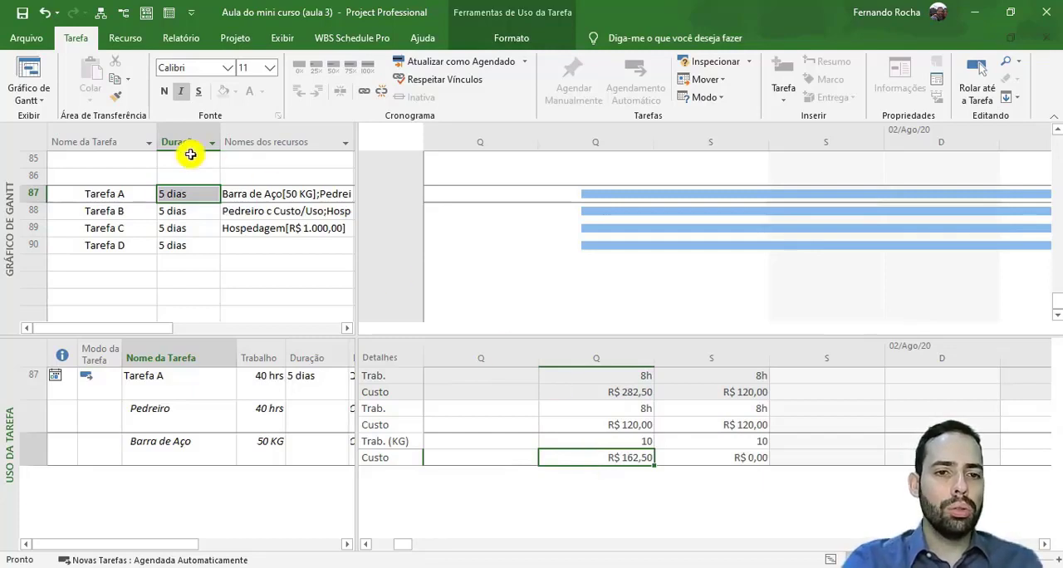
# - Examine how the Hospedagem cost is distributed over the days of Tarefa B
pyautogui.click(128, 212)
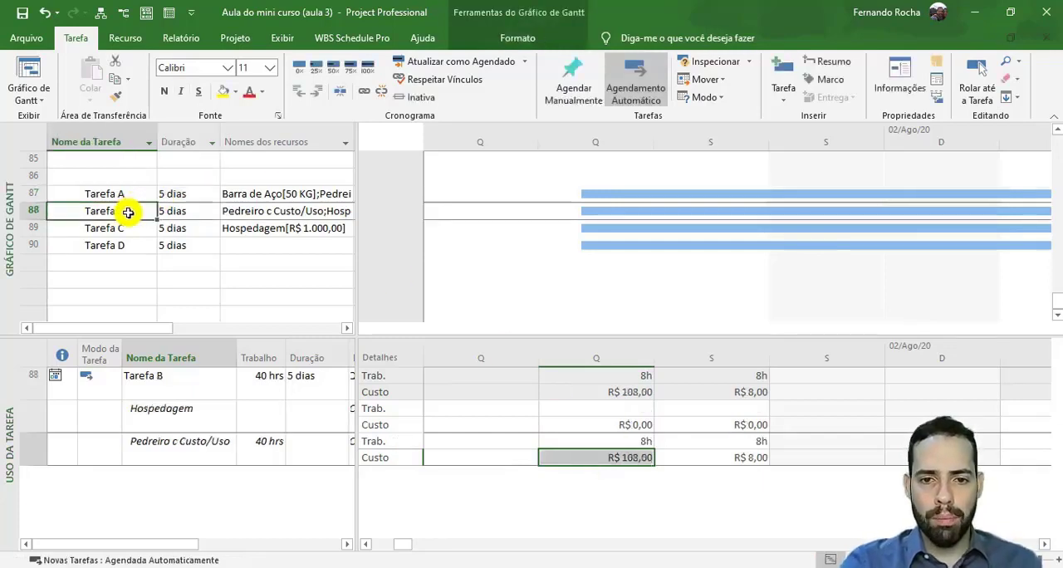
pyautogui.click(193, 407)
pyautogui.click(23, 413)
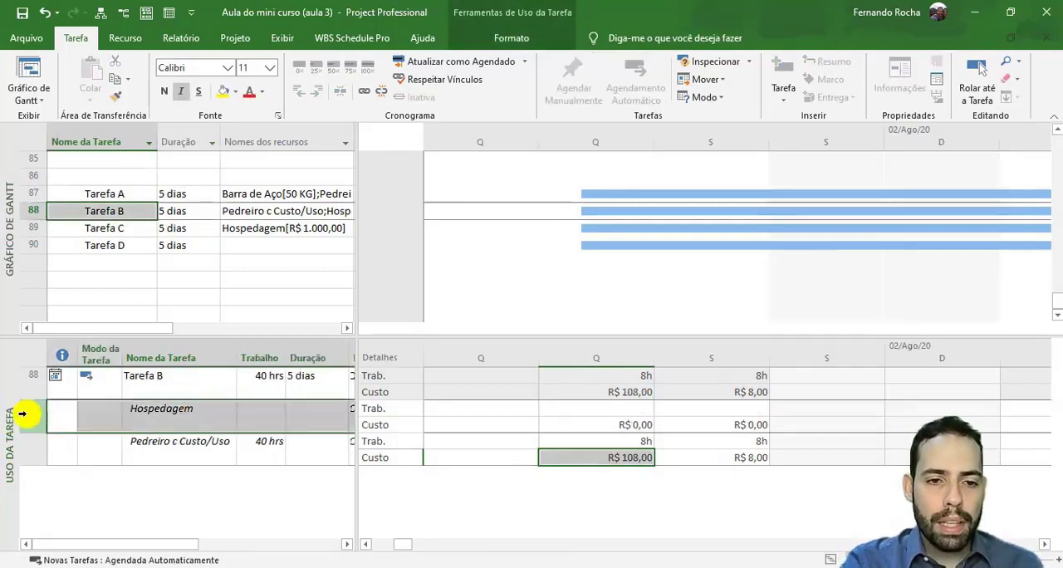
pyautogui.click(387, 423)
pyautogui.click(21, 407)
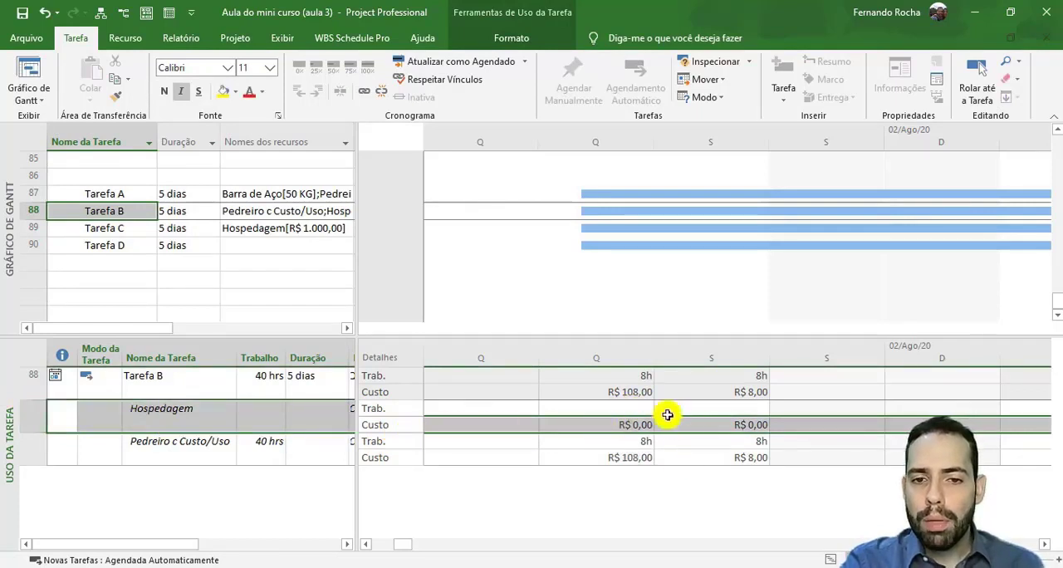
pyautogui.click(1045, 544)
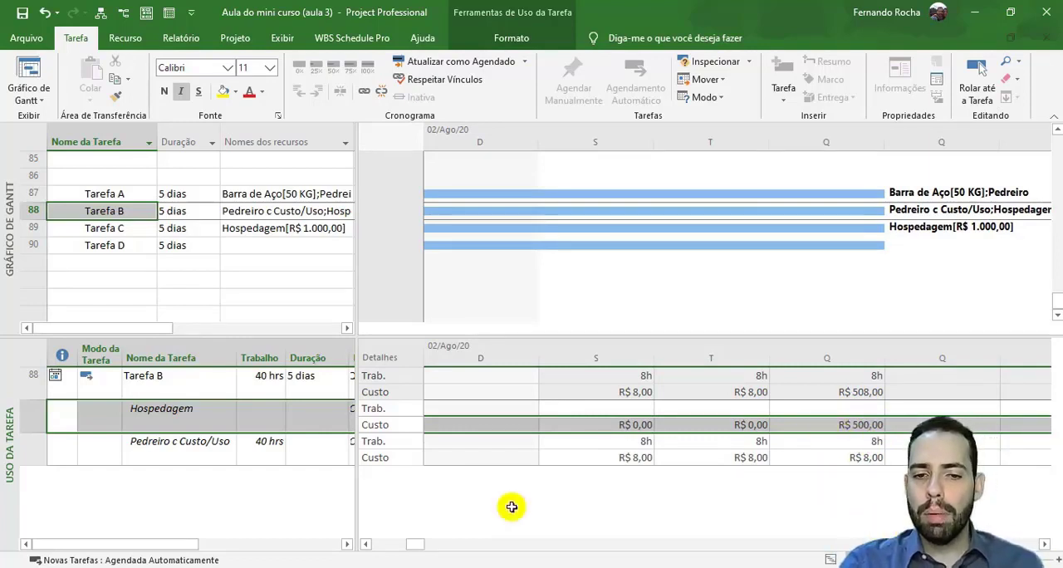
pyautogui.click(368, 544)
pyautogui.click(367, 545)
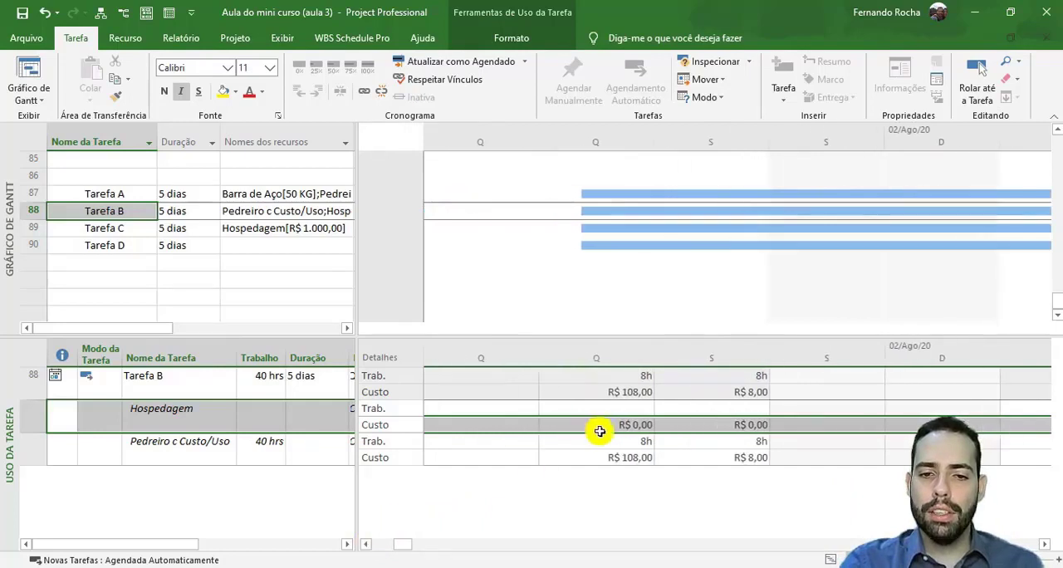
# - Examine the daily work and cost of Pedreiro c Custo/Uso on Tarefa B, comparing the first day with the following ones
pyautogui.click(50, 451)
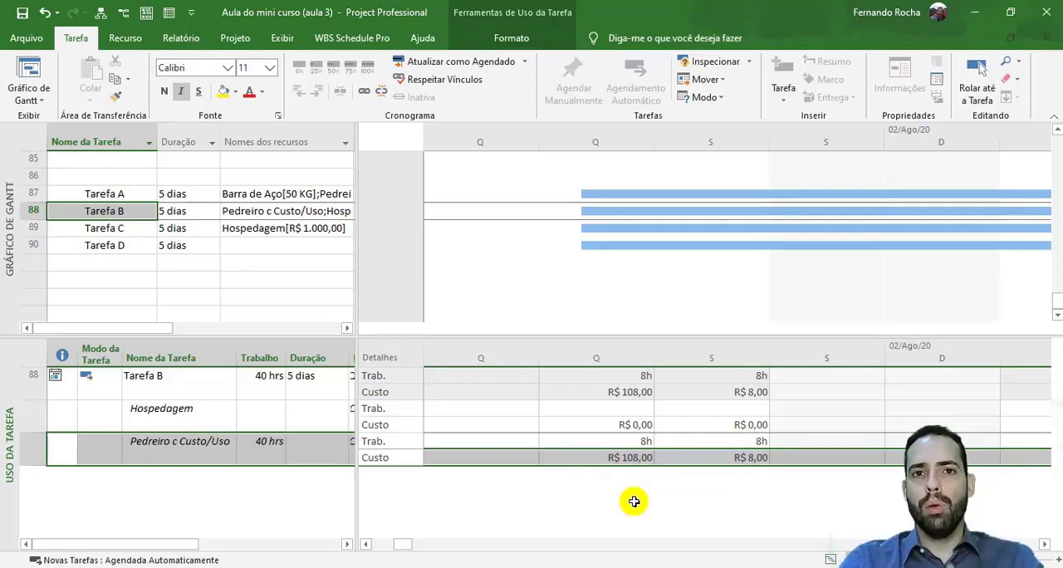
pyautogui.click(622, 441)
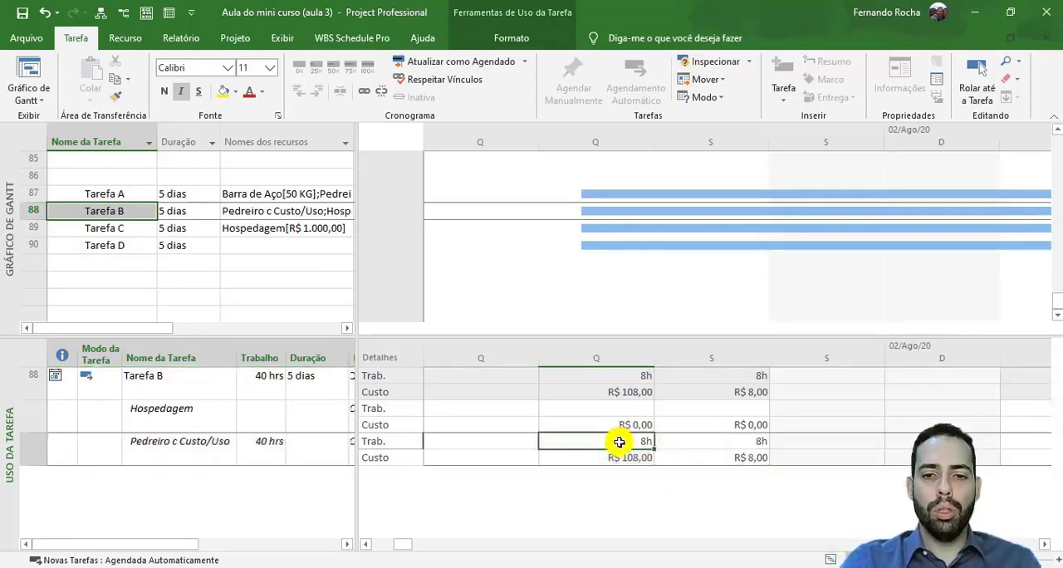
pyautogui.click(625, 459)
pyautogui.click(702, 458)
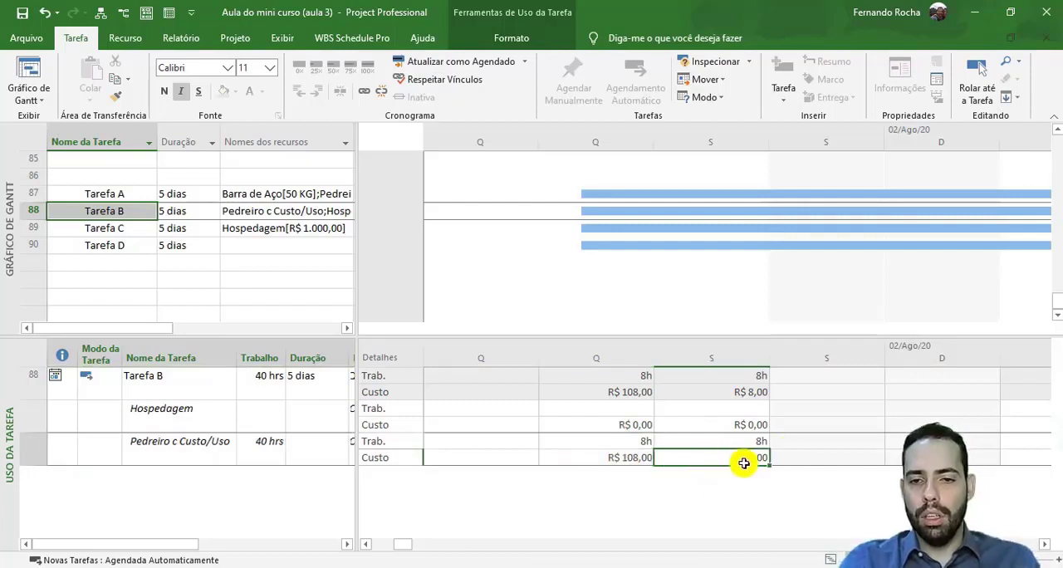
pyautogui.click(1046, 547)
pyautogui.click(1047, 546)
pyautogui.click(871, 459)
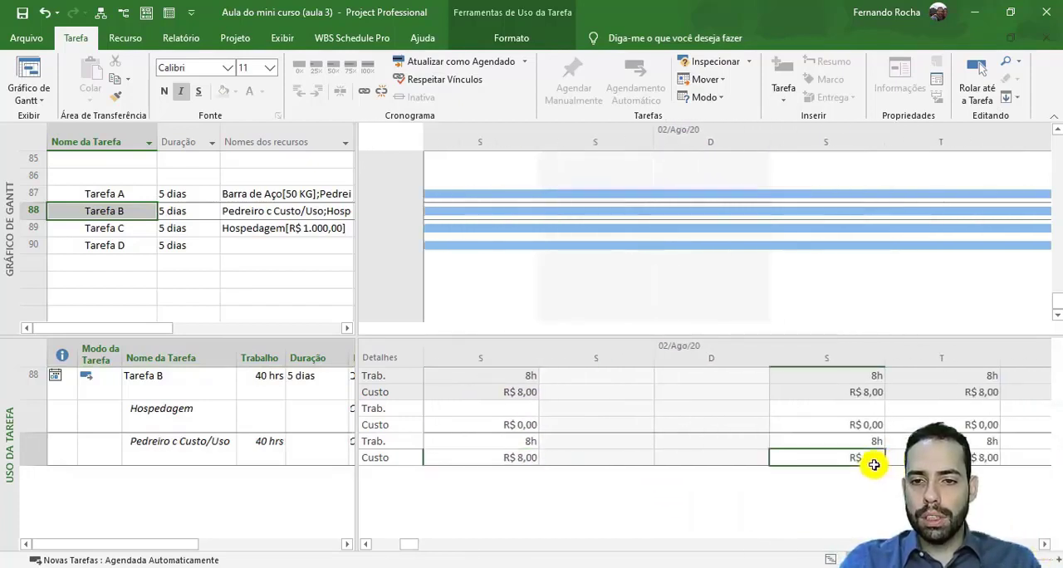
pyautogui.click(942, 459)
pyautogui.click(365, 544)
pyautogui.click(365, 544)
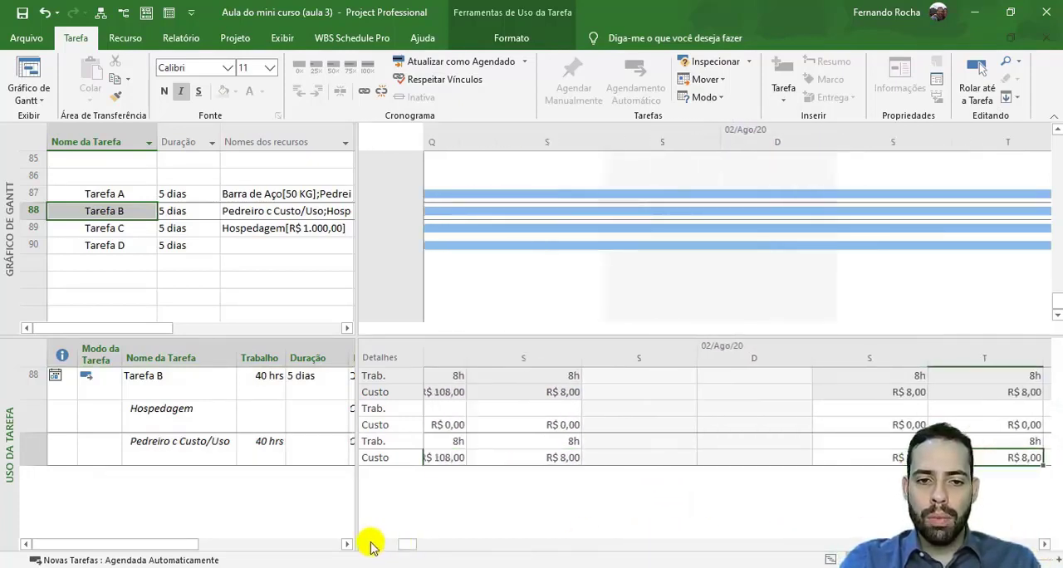
pyautogui.click(471, 462)
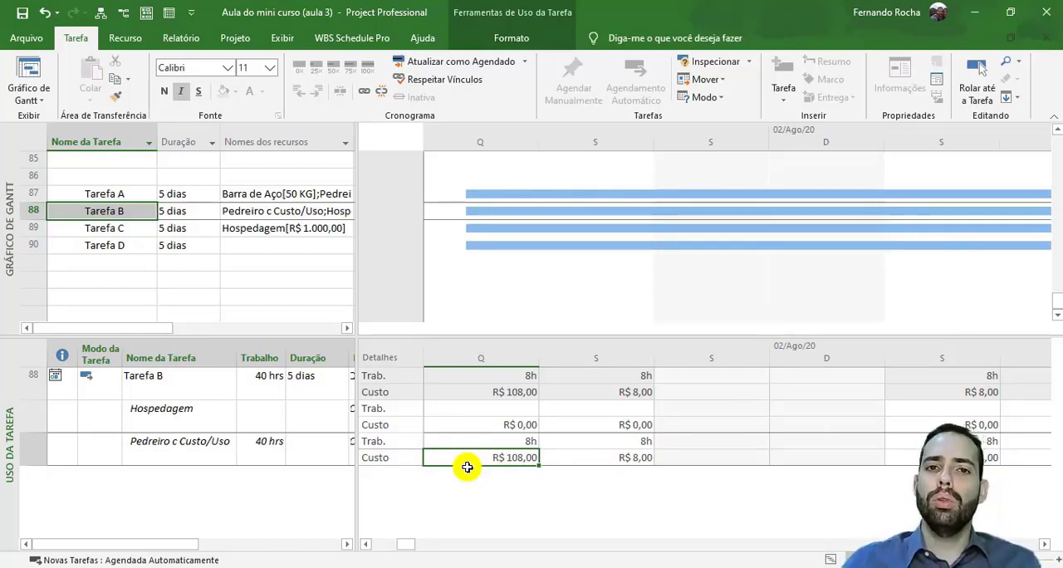
pyautogui.click(171, 447)
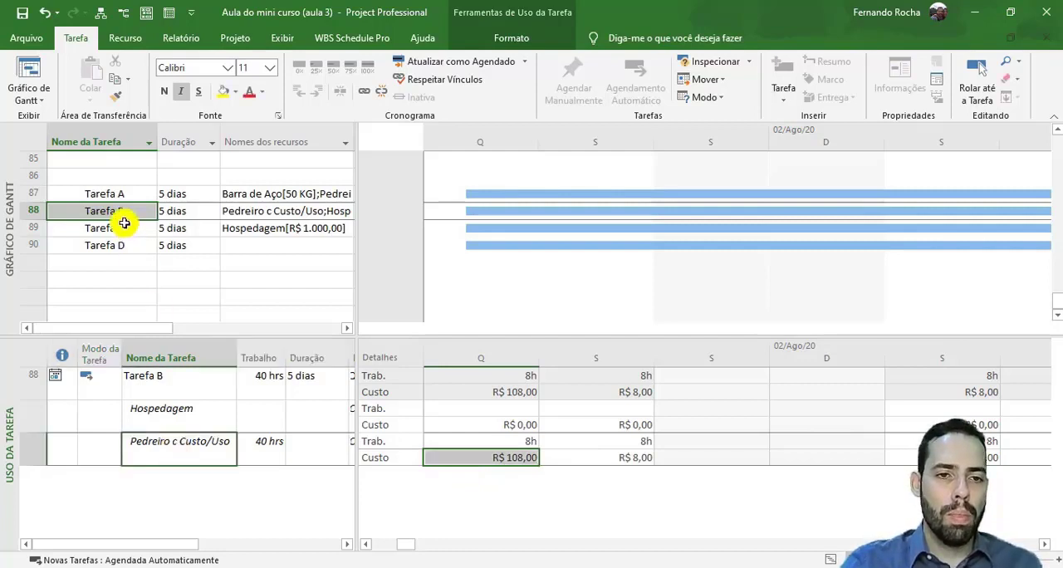
# - Examine how the Hospedagem cost is distributed from the first to the last day of Tarefa C
pyautogui.click(154, 225)
pyautogui.hscroll(3, 1044, 544)
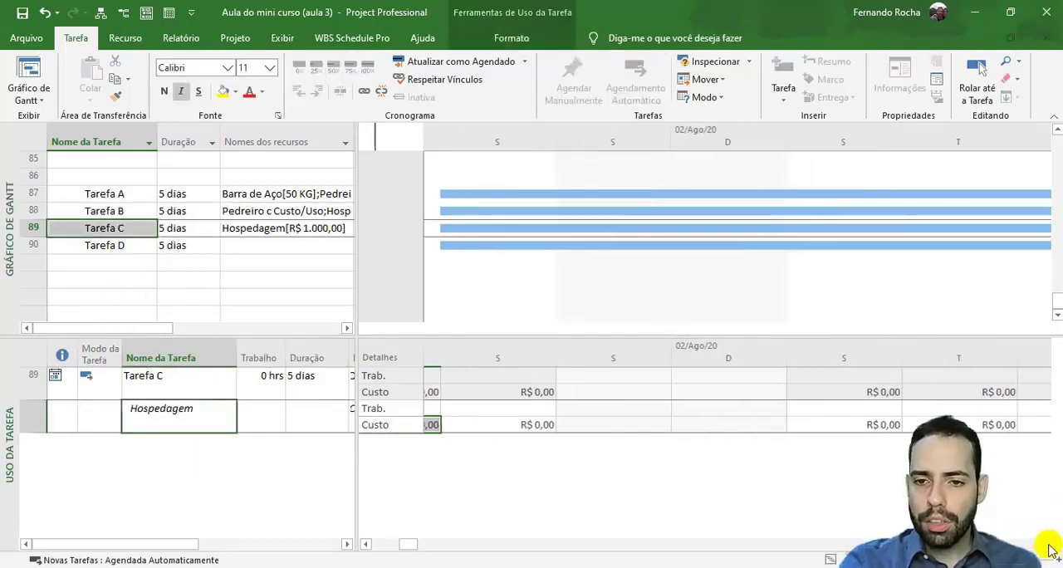
pyautogui.click(837, 425)
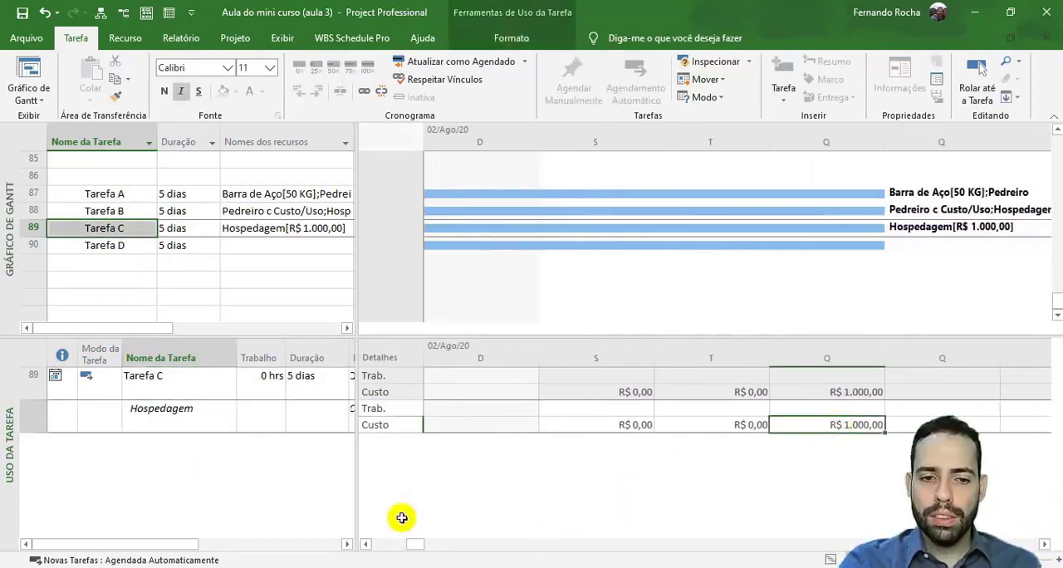
pyautogui.click(366, 544)
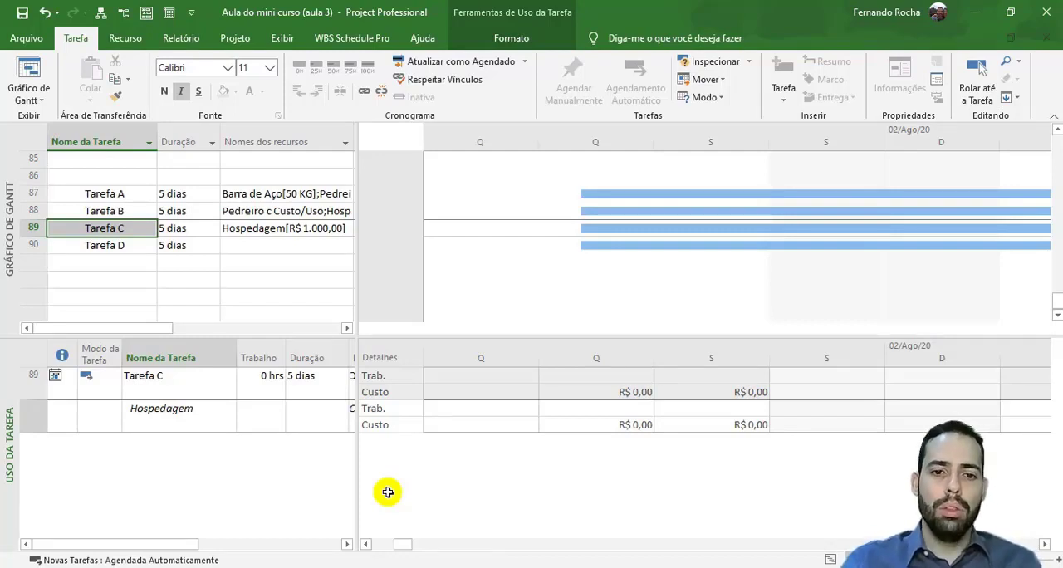
pyautogui.click(453, 406)
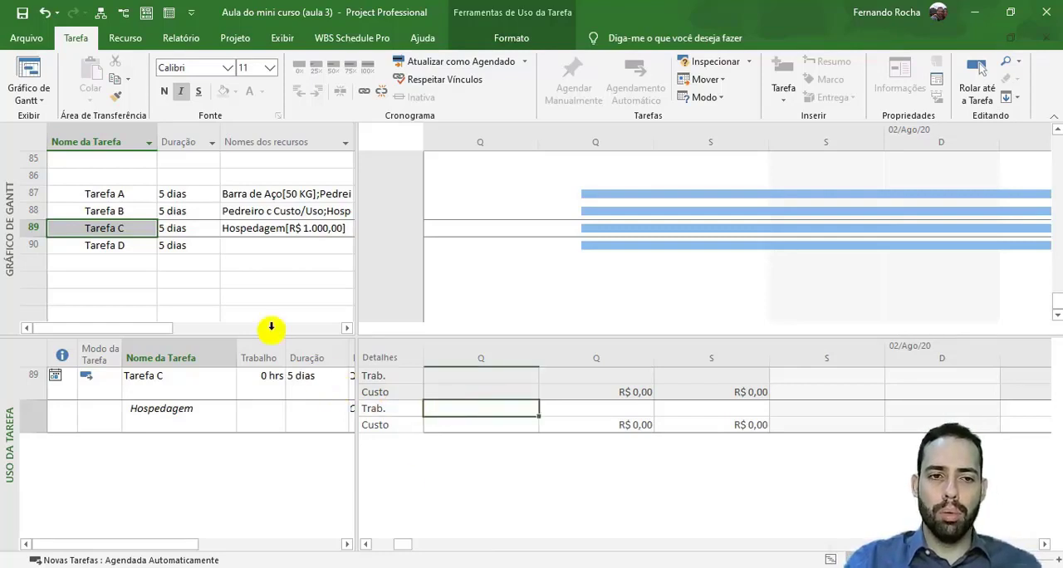
# - Add the Trabalho real row to the time-phased usage details for Tarefa A
pyautogui.click(91, 192)
pyautogui.click(200, 419)
pyautogui.click(399, 411)
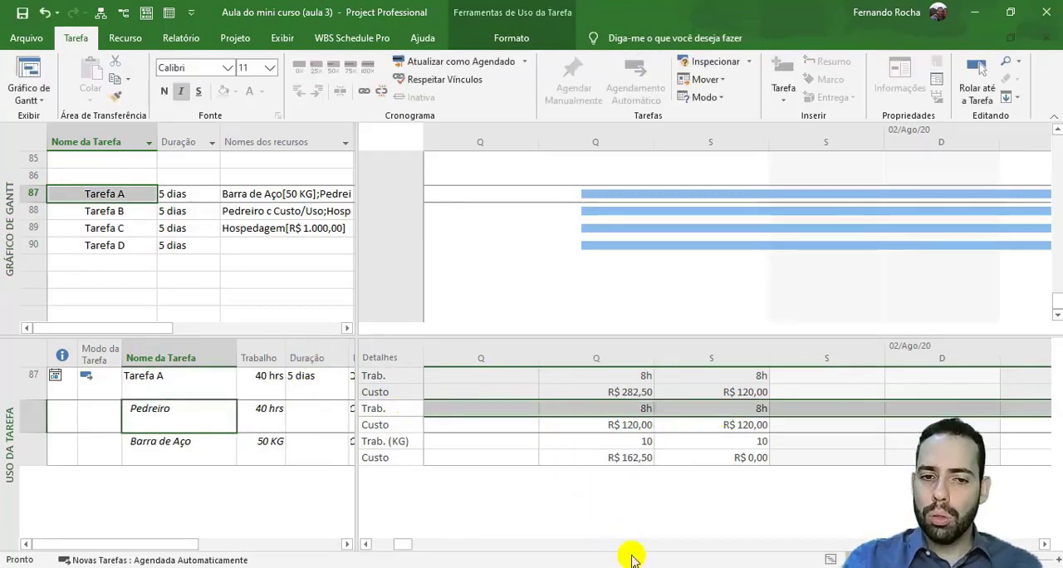
pyautogui.moveTo(407, 545)
pyautogui.mouseDown()
pyautogui.moveTo(423, 544)
pyautogui.moveTo(409, 545)
pyautogui.mouseUp()
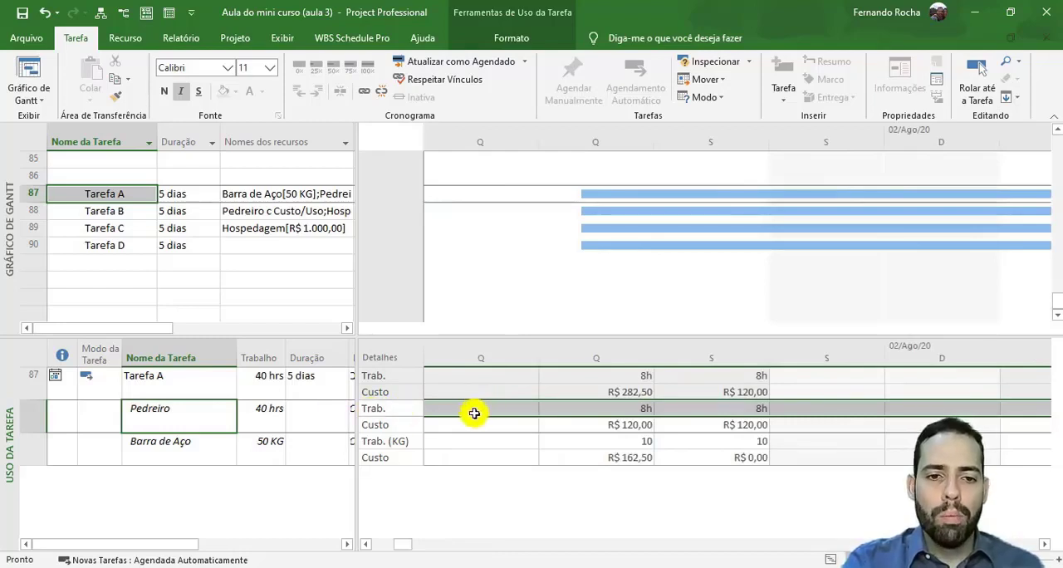
pyautogui.rightClick(402, 411)
pyautogui.click(380, 407)
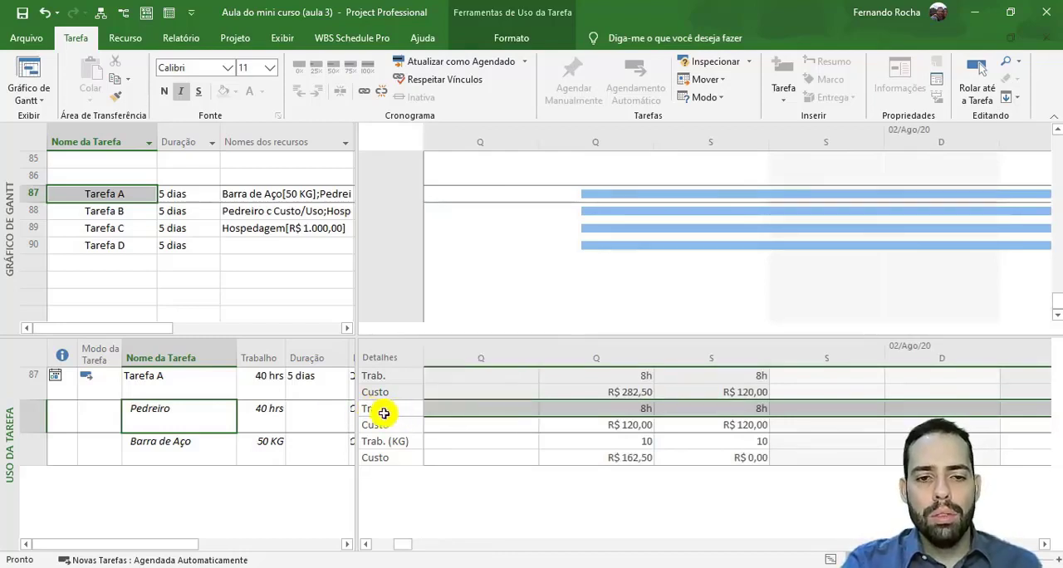
pyautogui.rightClick(389, 408)
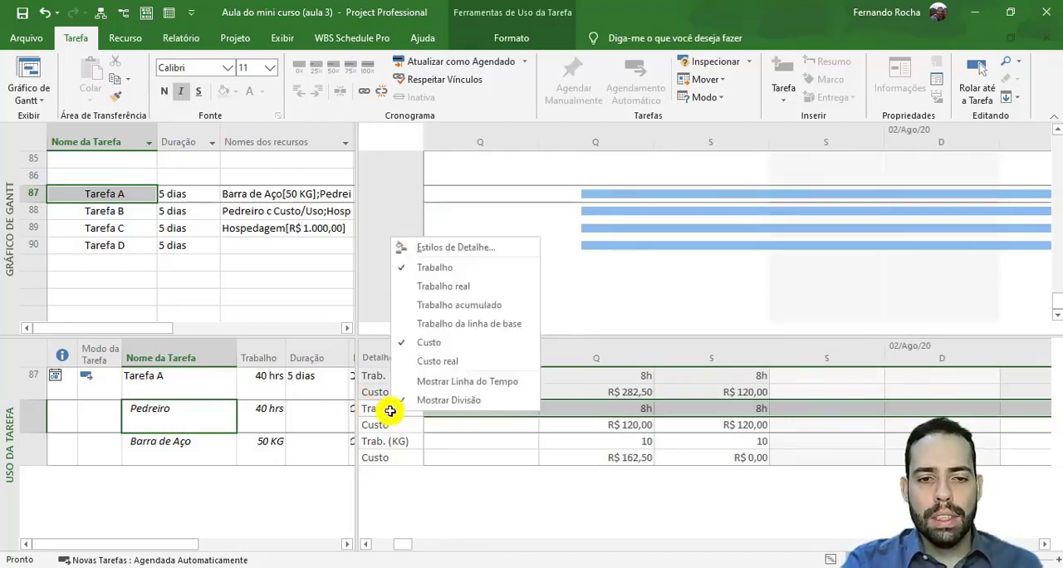
pyautogui.click(477, 291)
# - Record 8 hours of actual work for Tarefa A on its first day, the Thursday
pyautogui.click(614, 408)
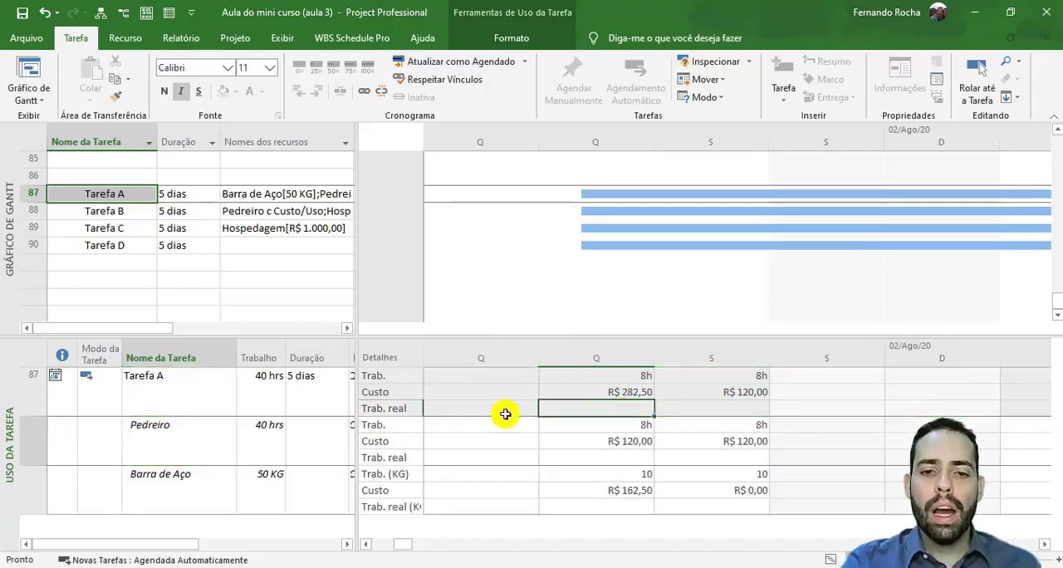
pyautogui.click(374, 408)
pyautogui.click(602, 407)
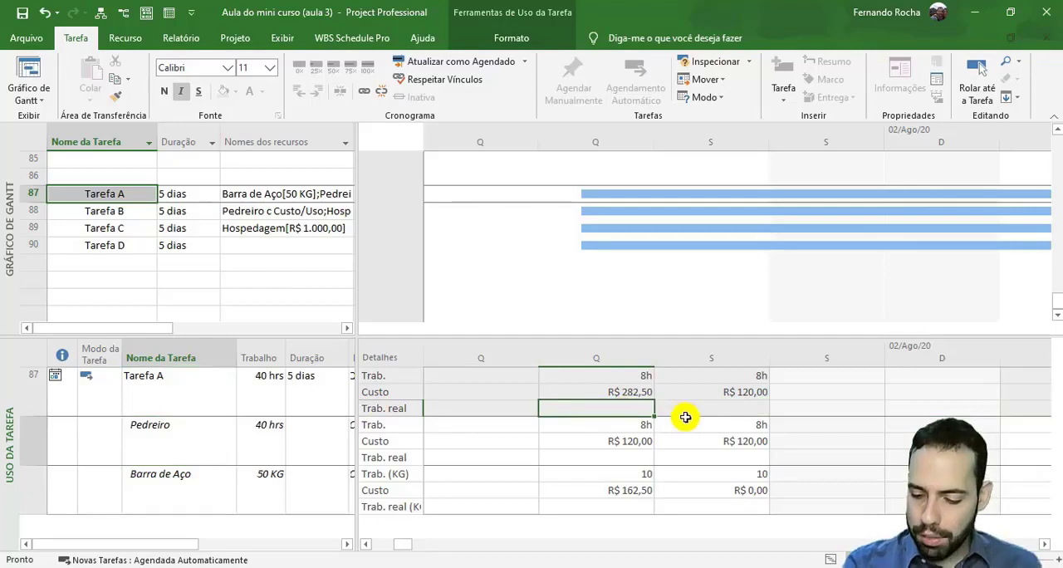
pyautogui.write('8')
pyautogui.press('Return')
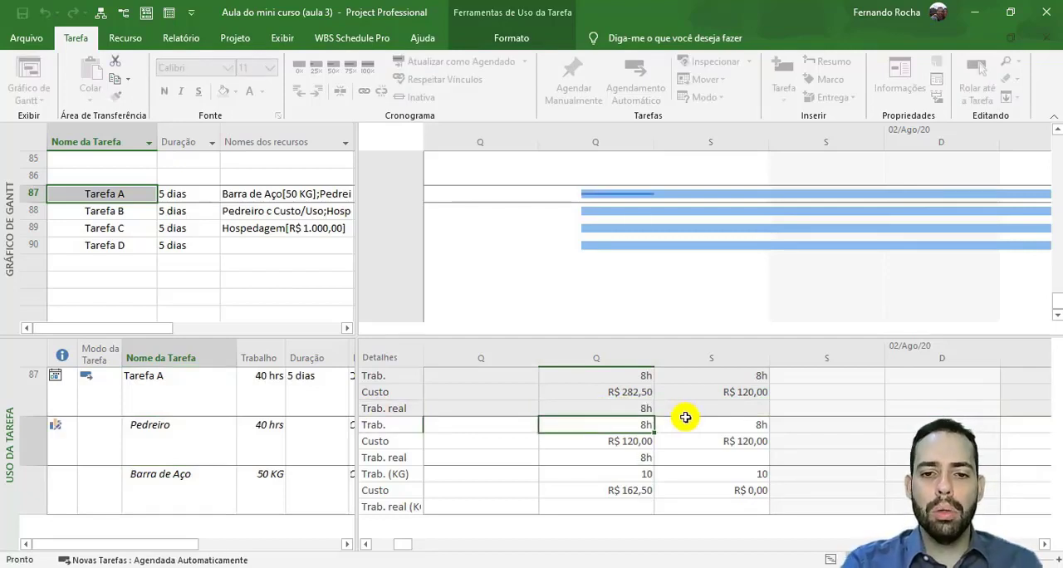
# - Record 10 hours of actual work for Tarefa A on its second day, the Friday
pyautogui.click(613, 407)
pyautogui.click(702, 409)
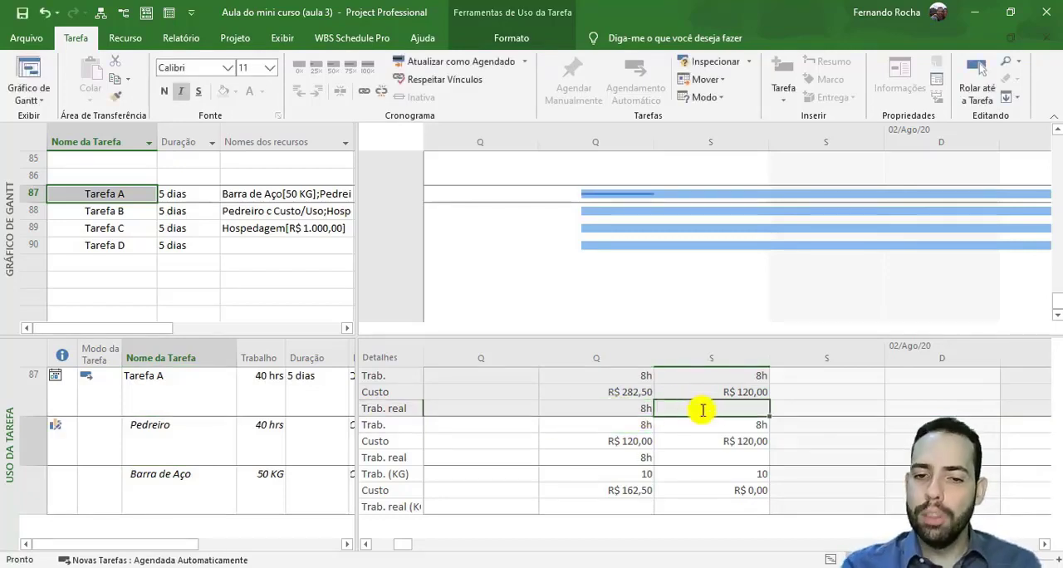
pyautogui.write('10')
pyautogui.press('Return')
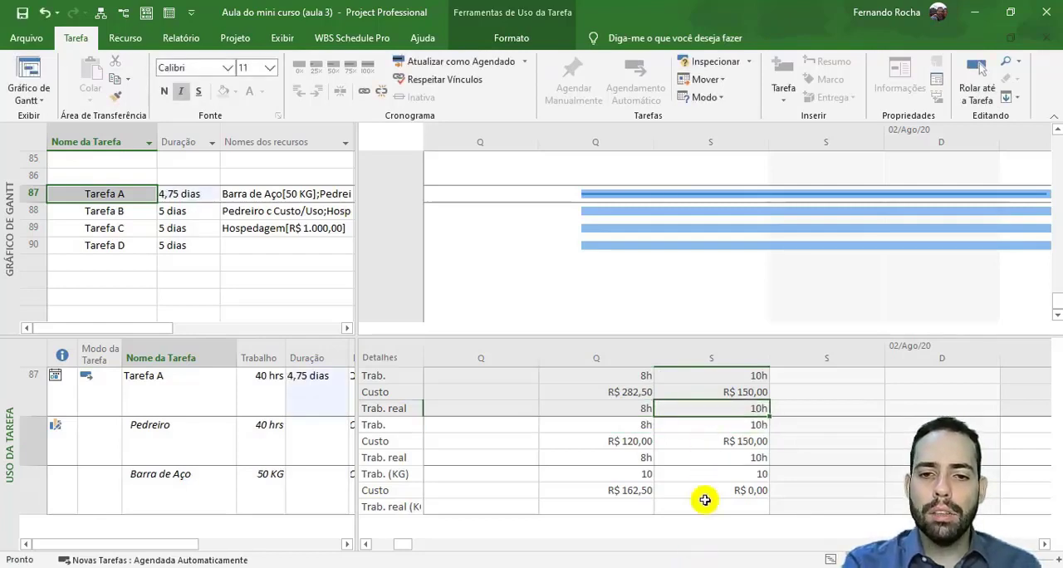
# - Record 6 hours of actual work for Tarefa A on the Monday after 02/Ago/20
pyautogui.click(1041, 546)
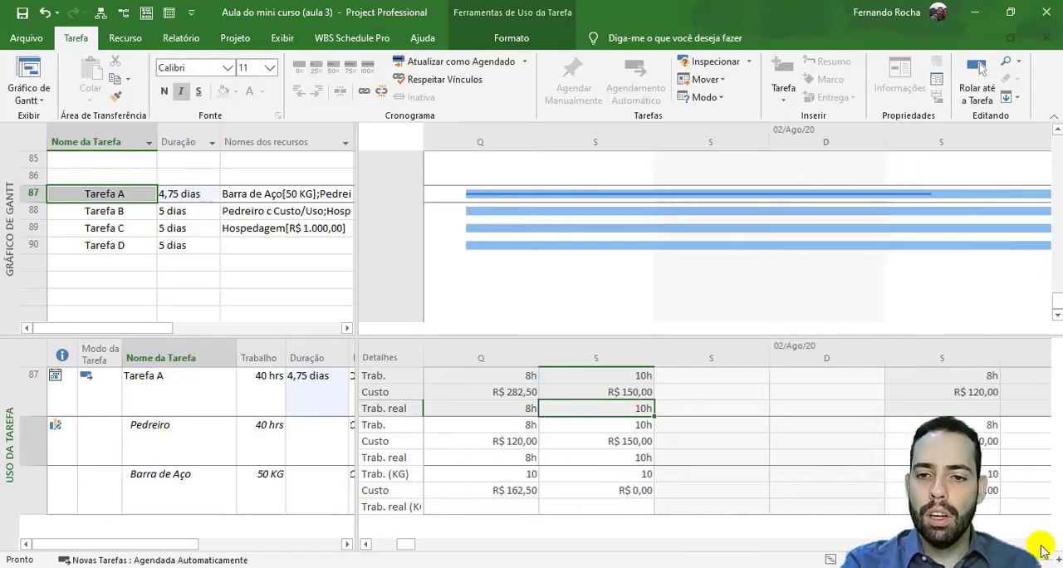
pyautogui.click(1041, 546)
pyautogui.click(815, 410)
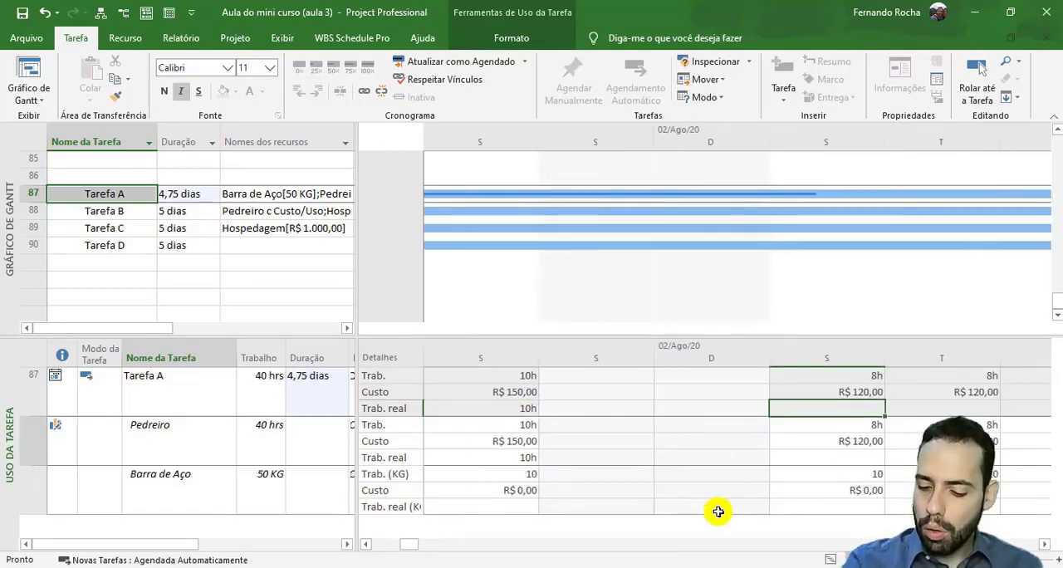
pyautogui.write('6')
pyautogui.press('Return')
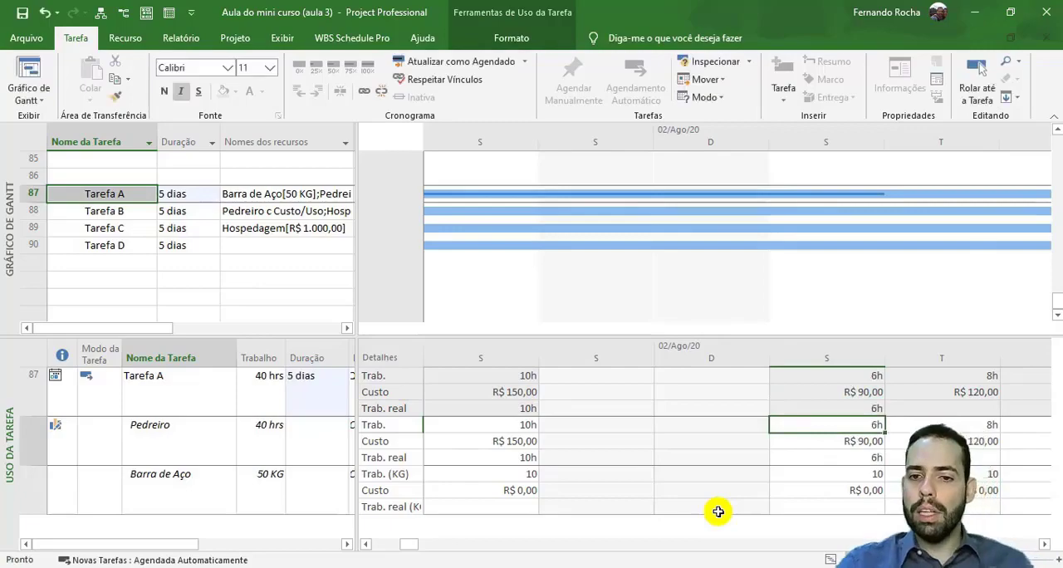